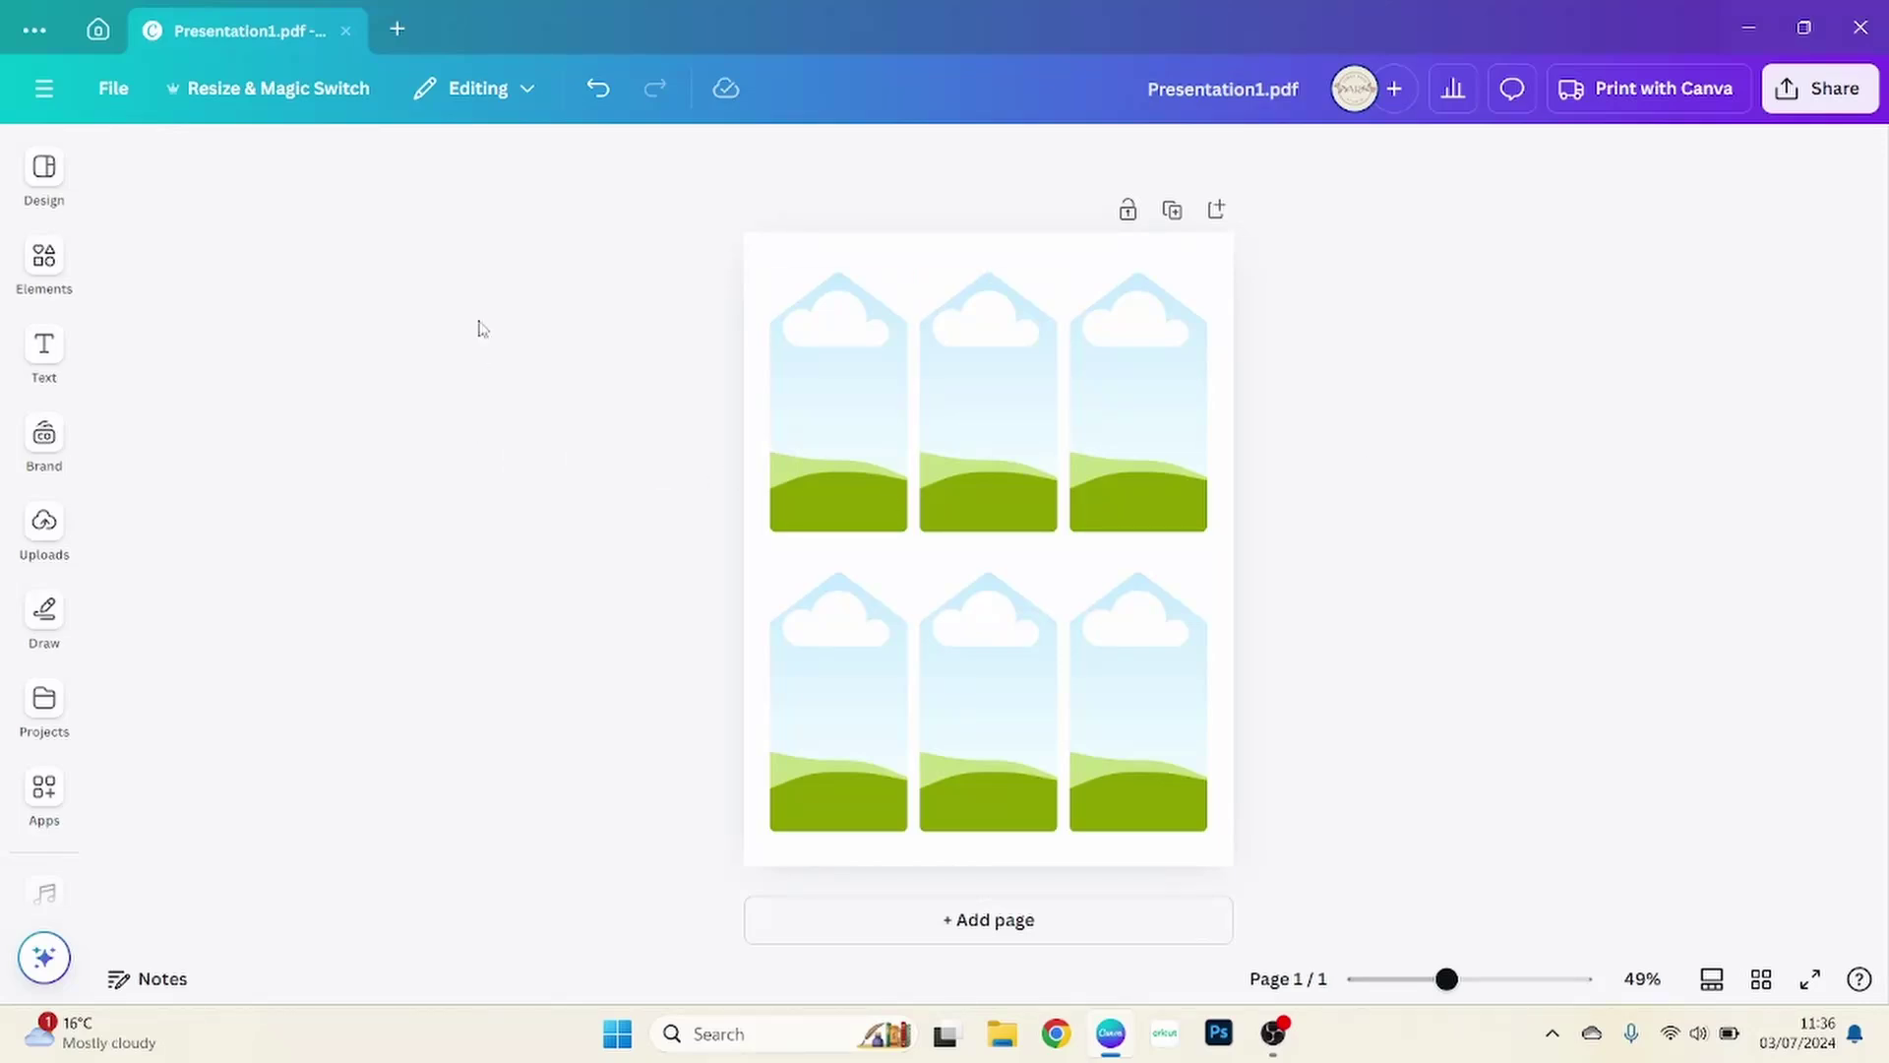
Step: Select each of the six tag frames in the top and bottom rows in turn
click(897, 364)
click(1018, 366)
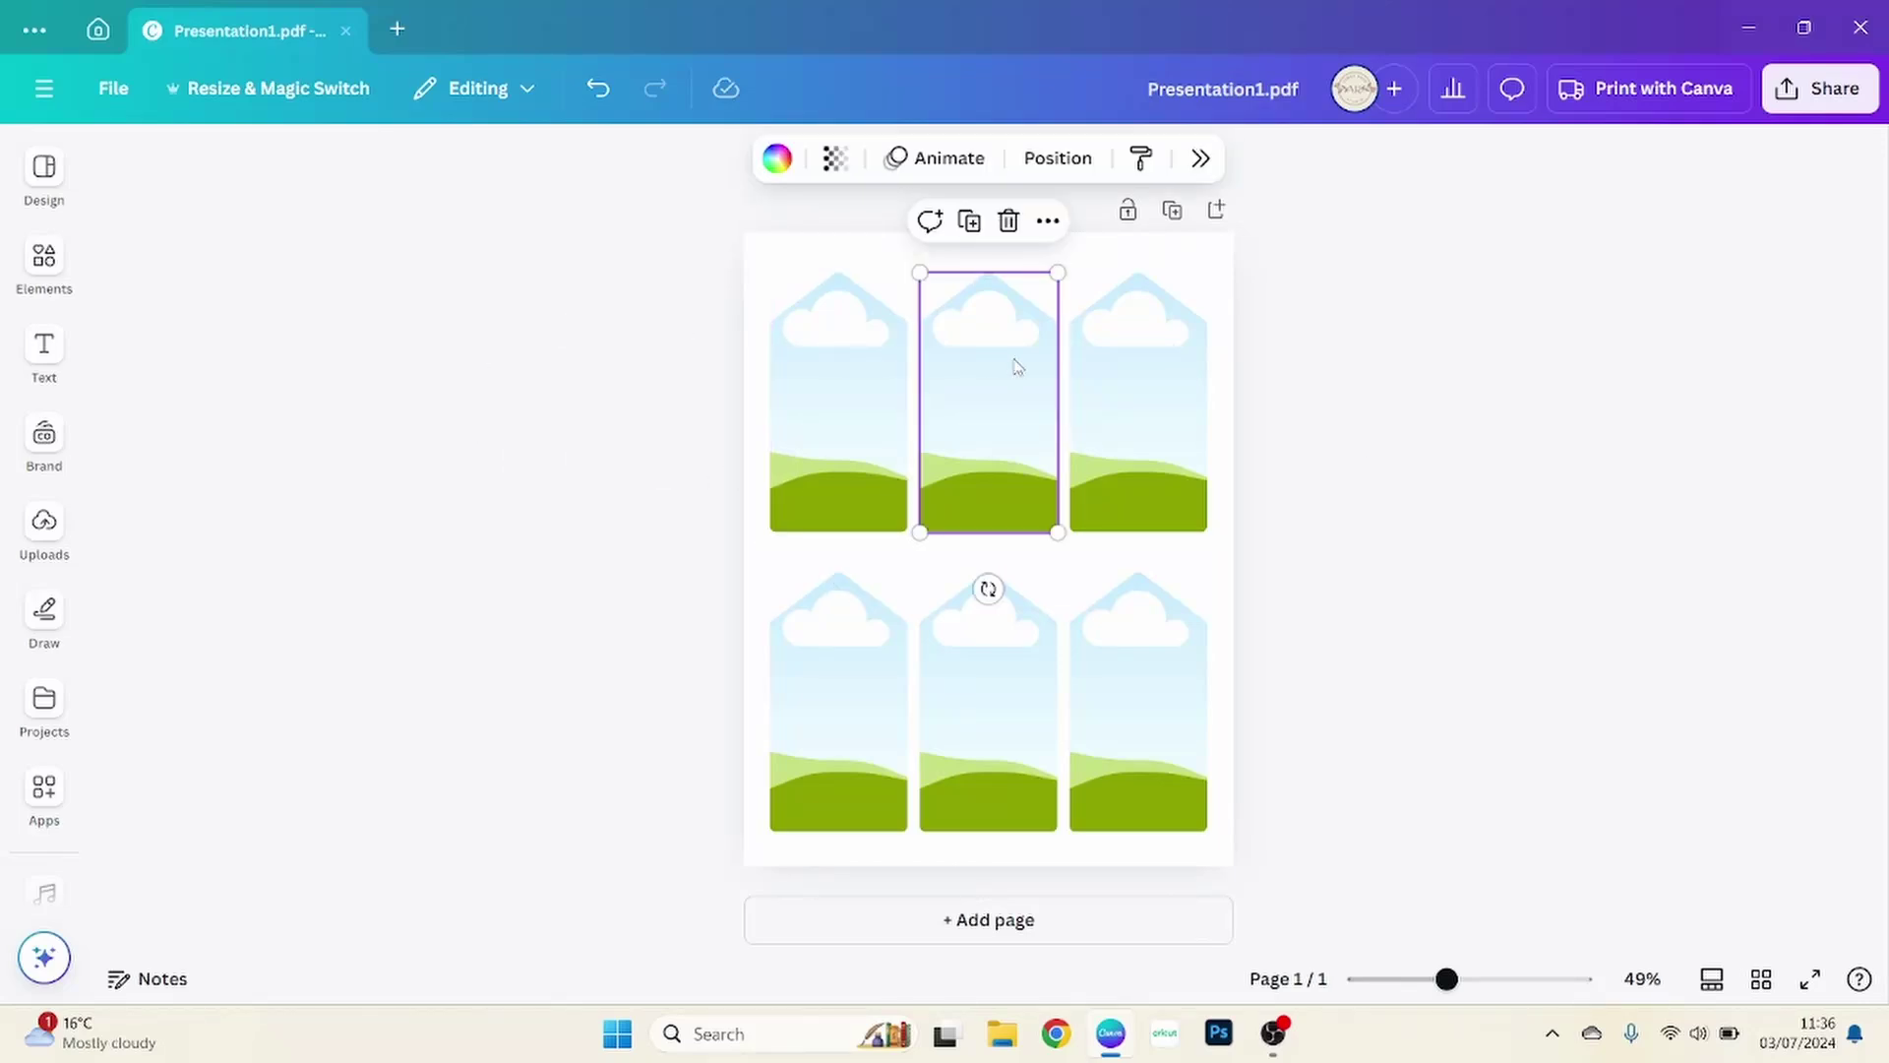
click(1159, 366)
click(863, 686)
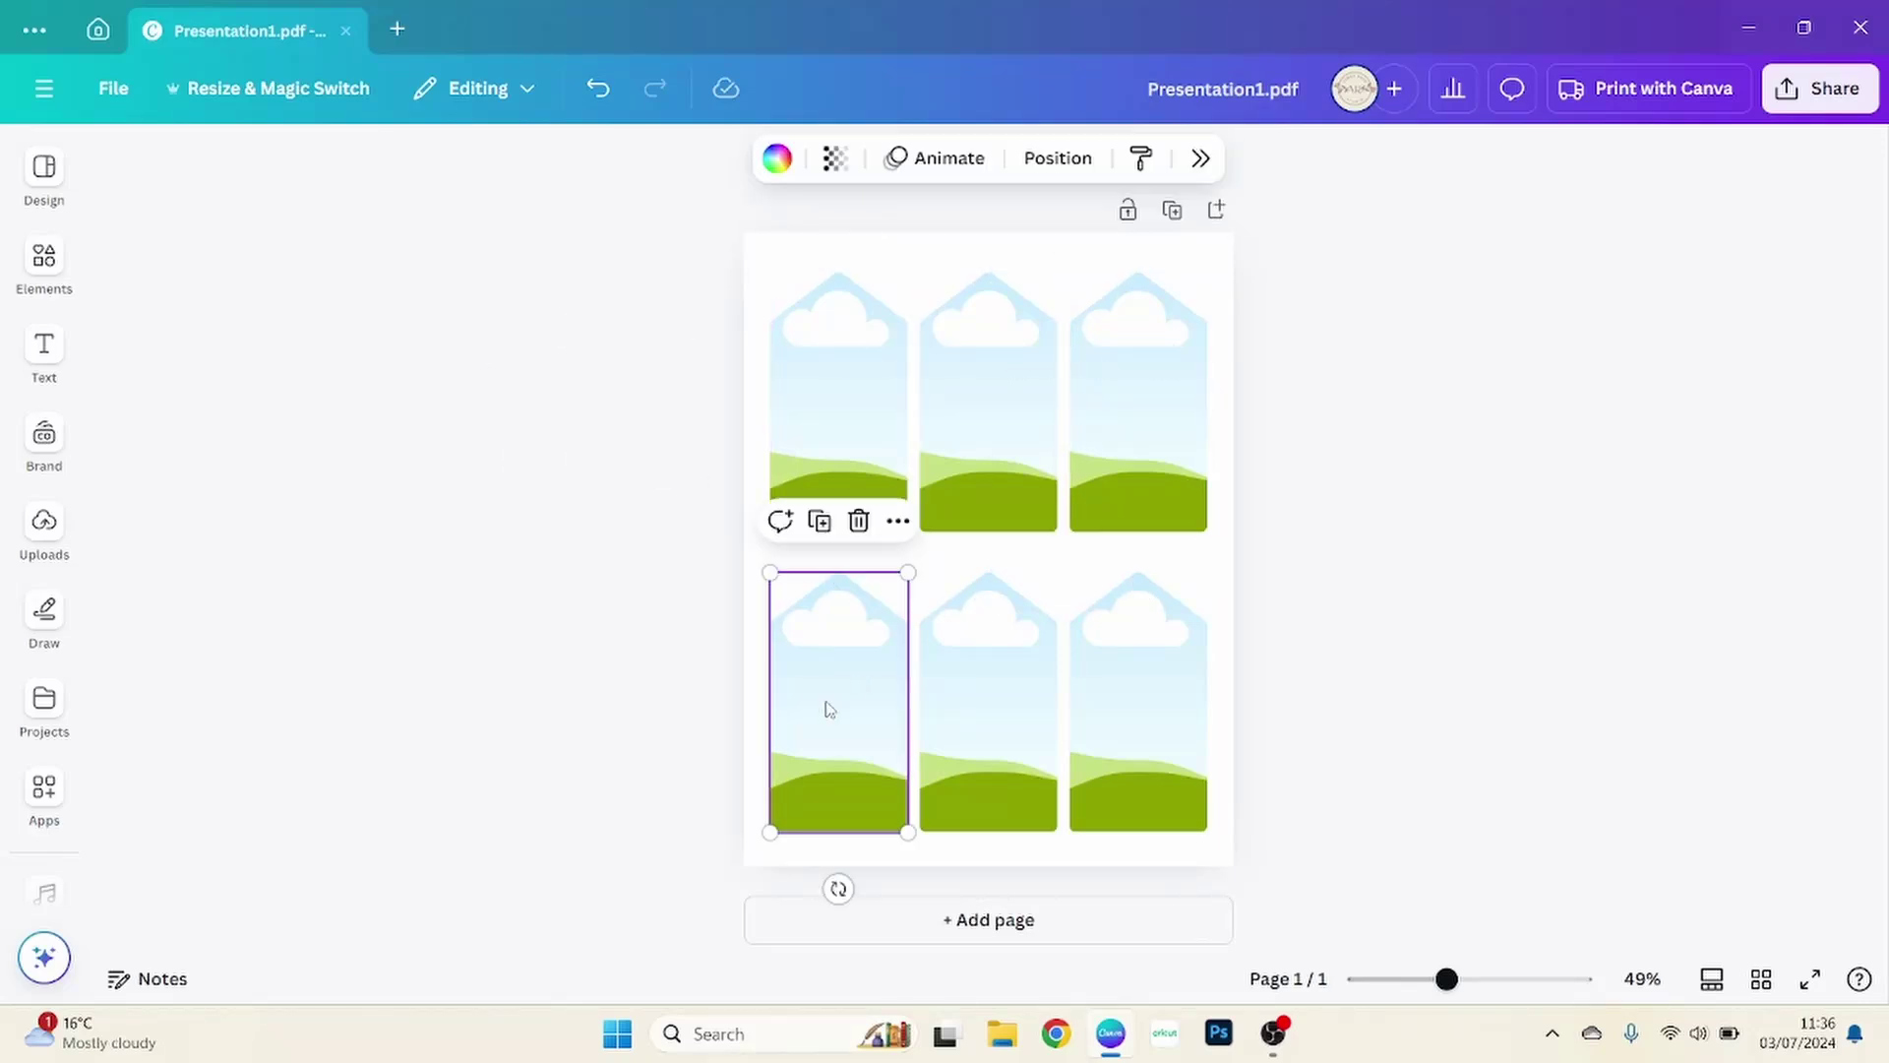
click(984, 697)
click(1169, 670)
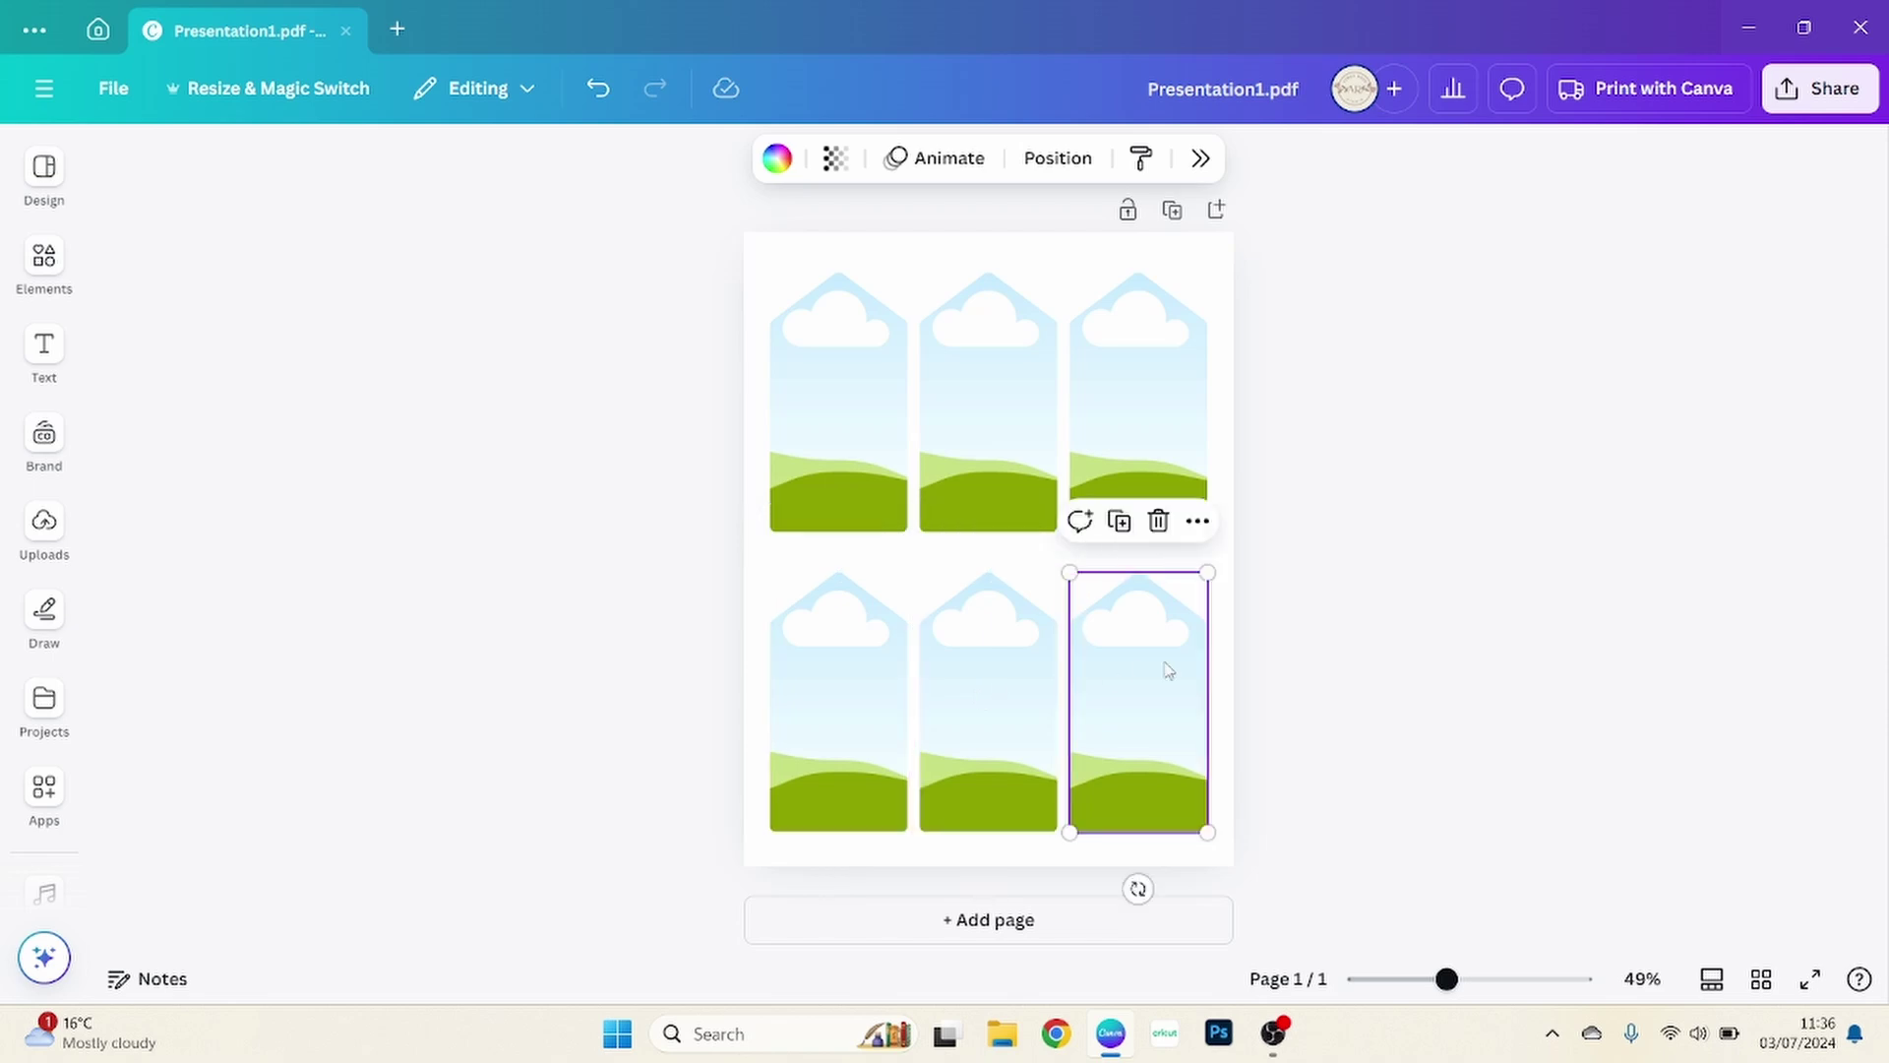
click(850, 401)
Step: From Uploads, fill the tags with gift boxes, living-room and dining-table images
click(44, 530)
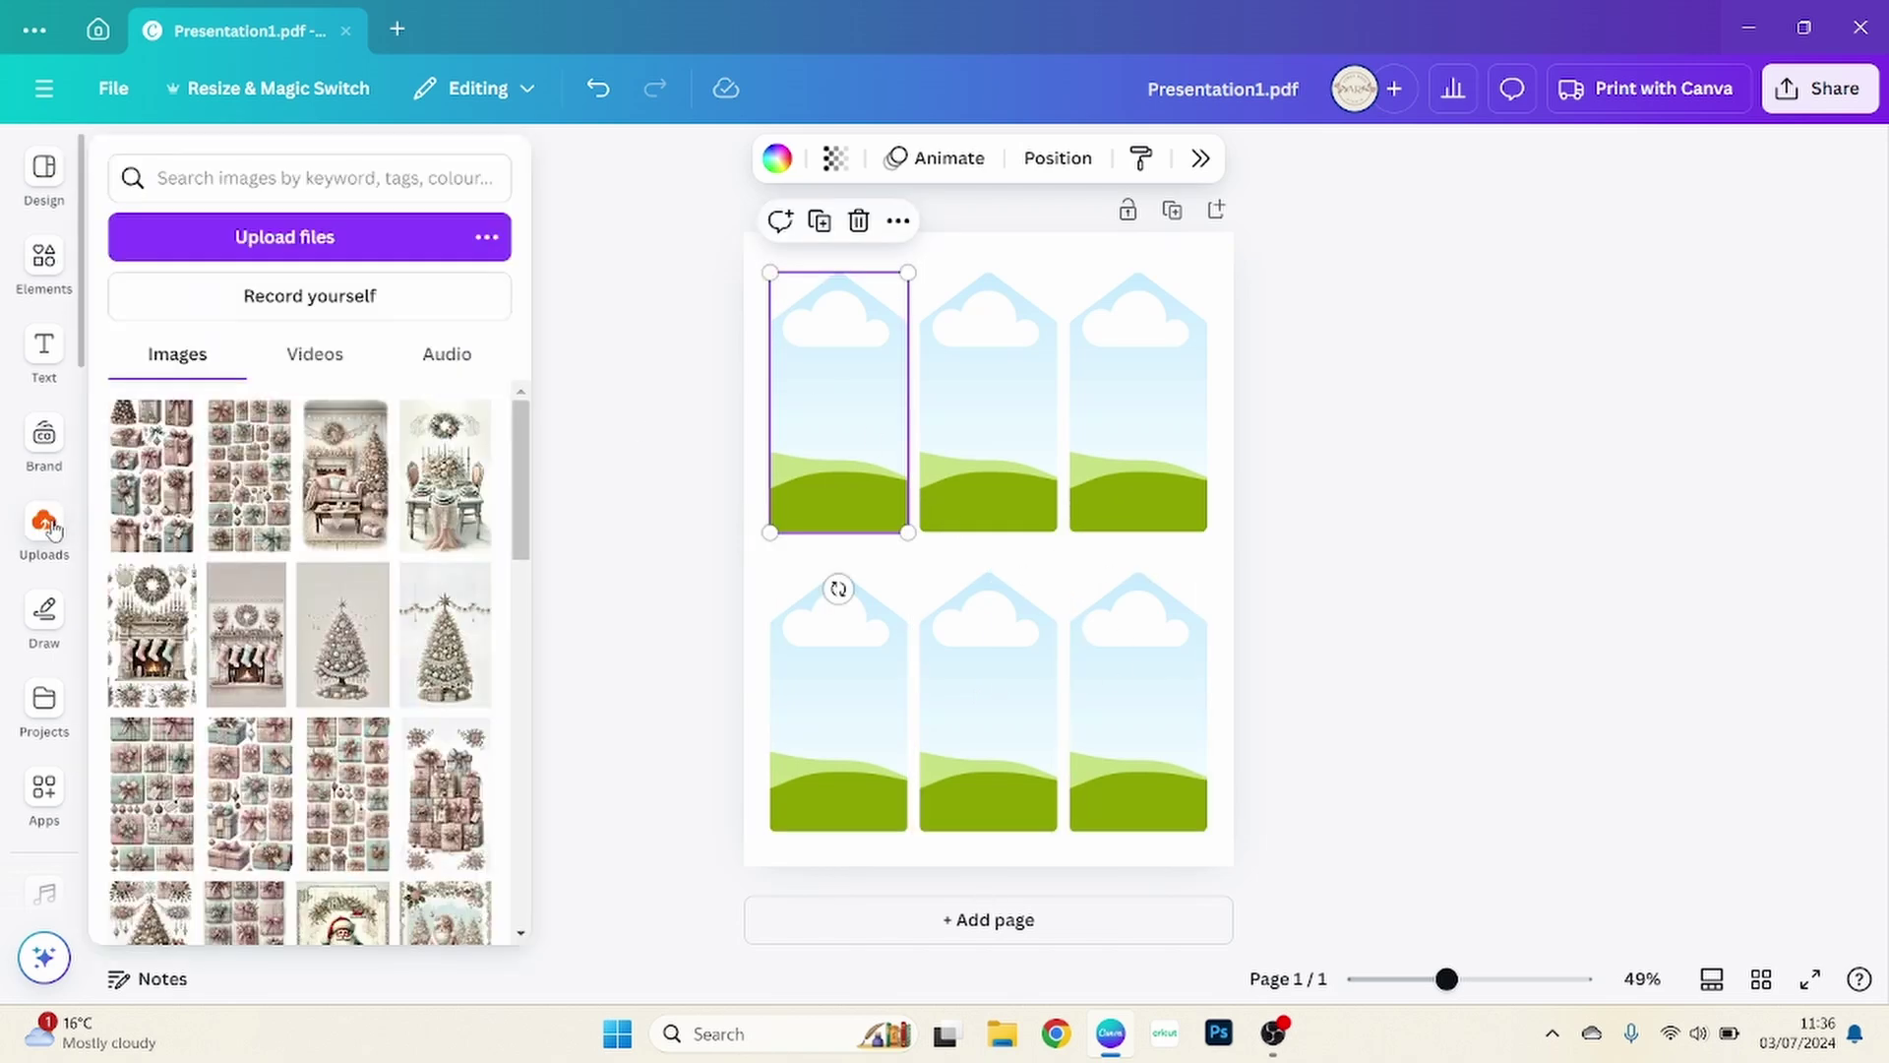
drag(187, 448, 1060, 404)
drag(232, 413, 1211, 403)
drag(311, 501, 1363, 413)
drag(443, 438, 1043, 694)
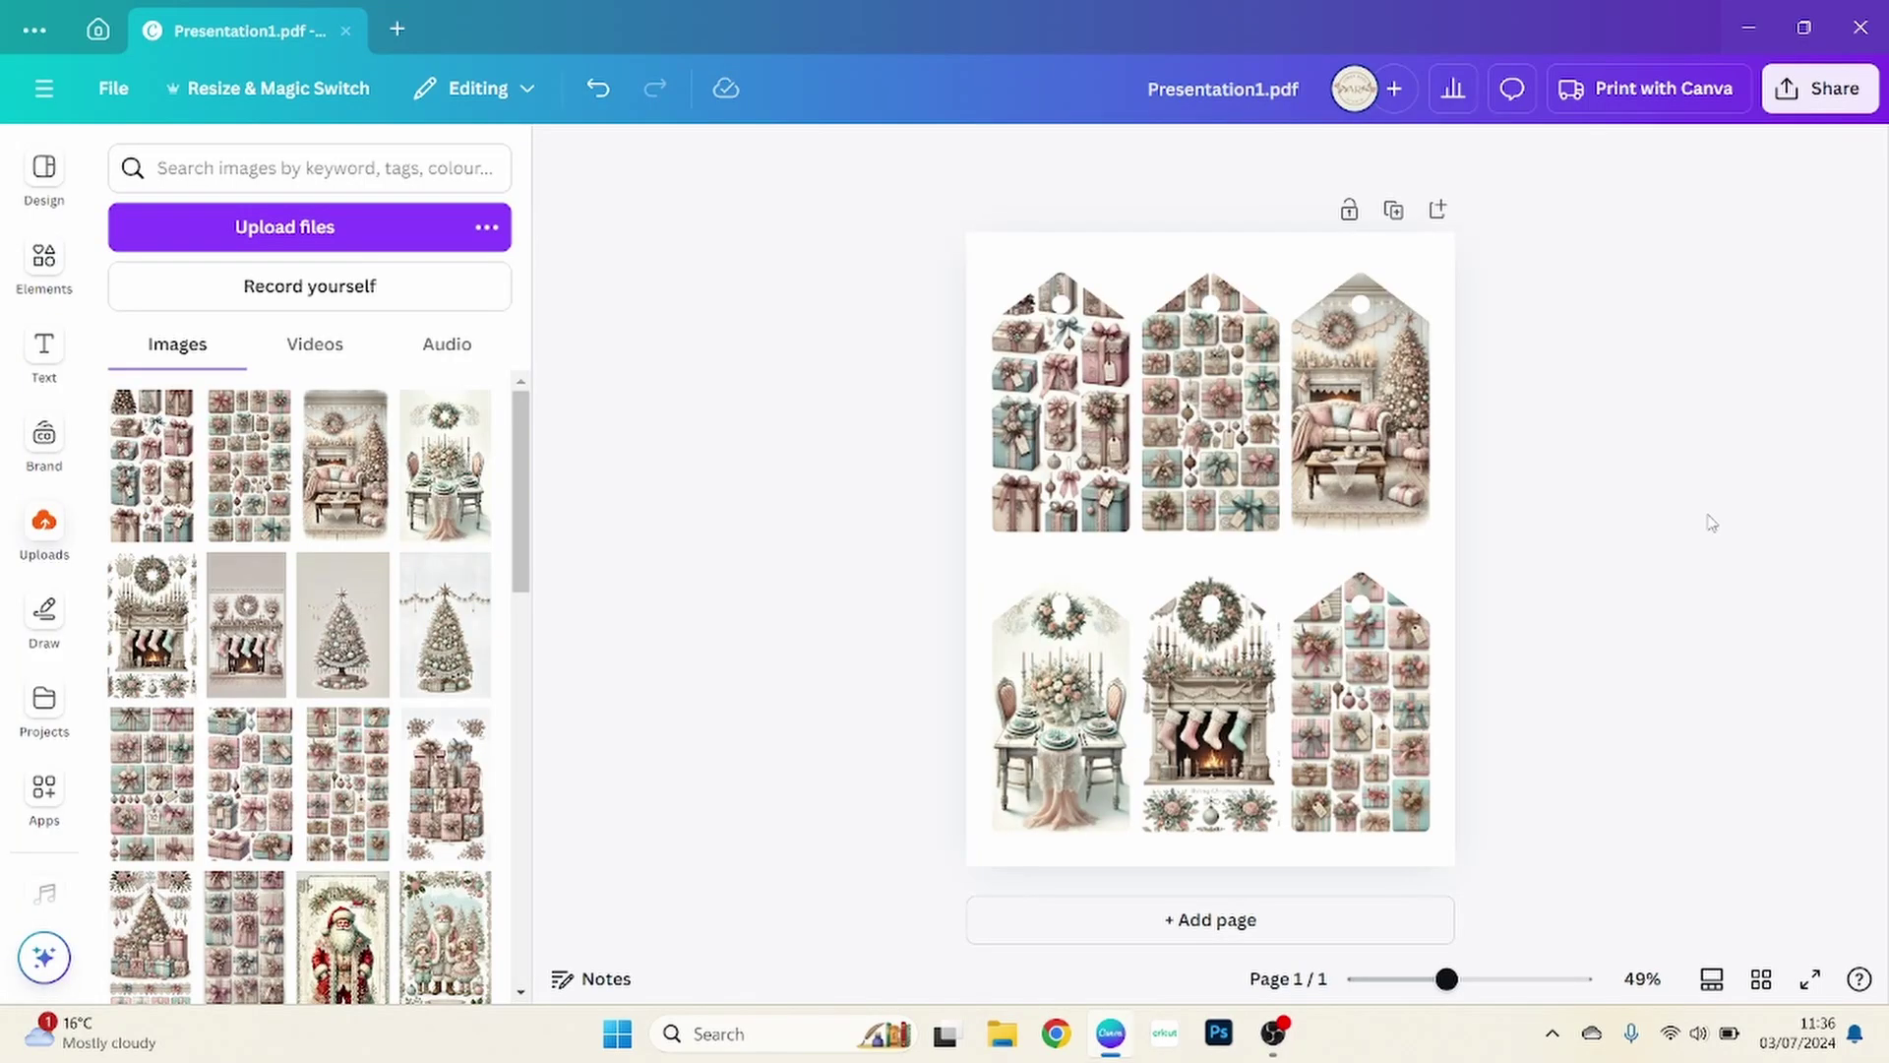
Step: Close Presentation1.pdf and create a custom-size 2000 × 2500 px design
click(346, 32)
click(158, 28)
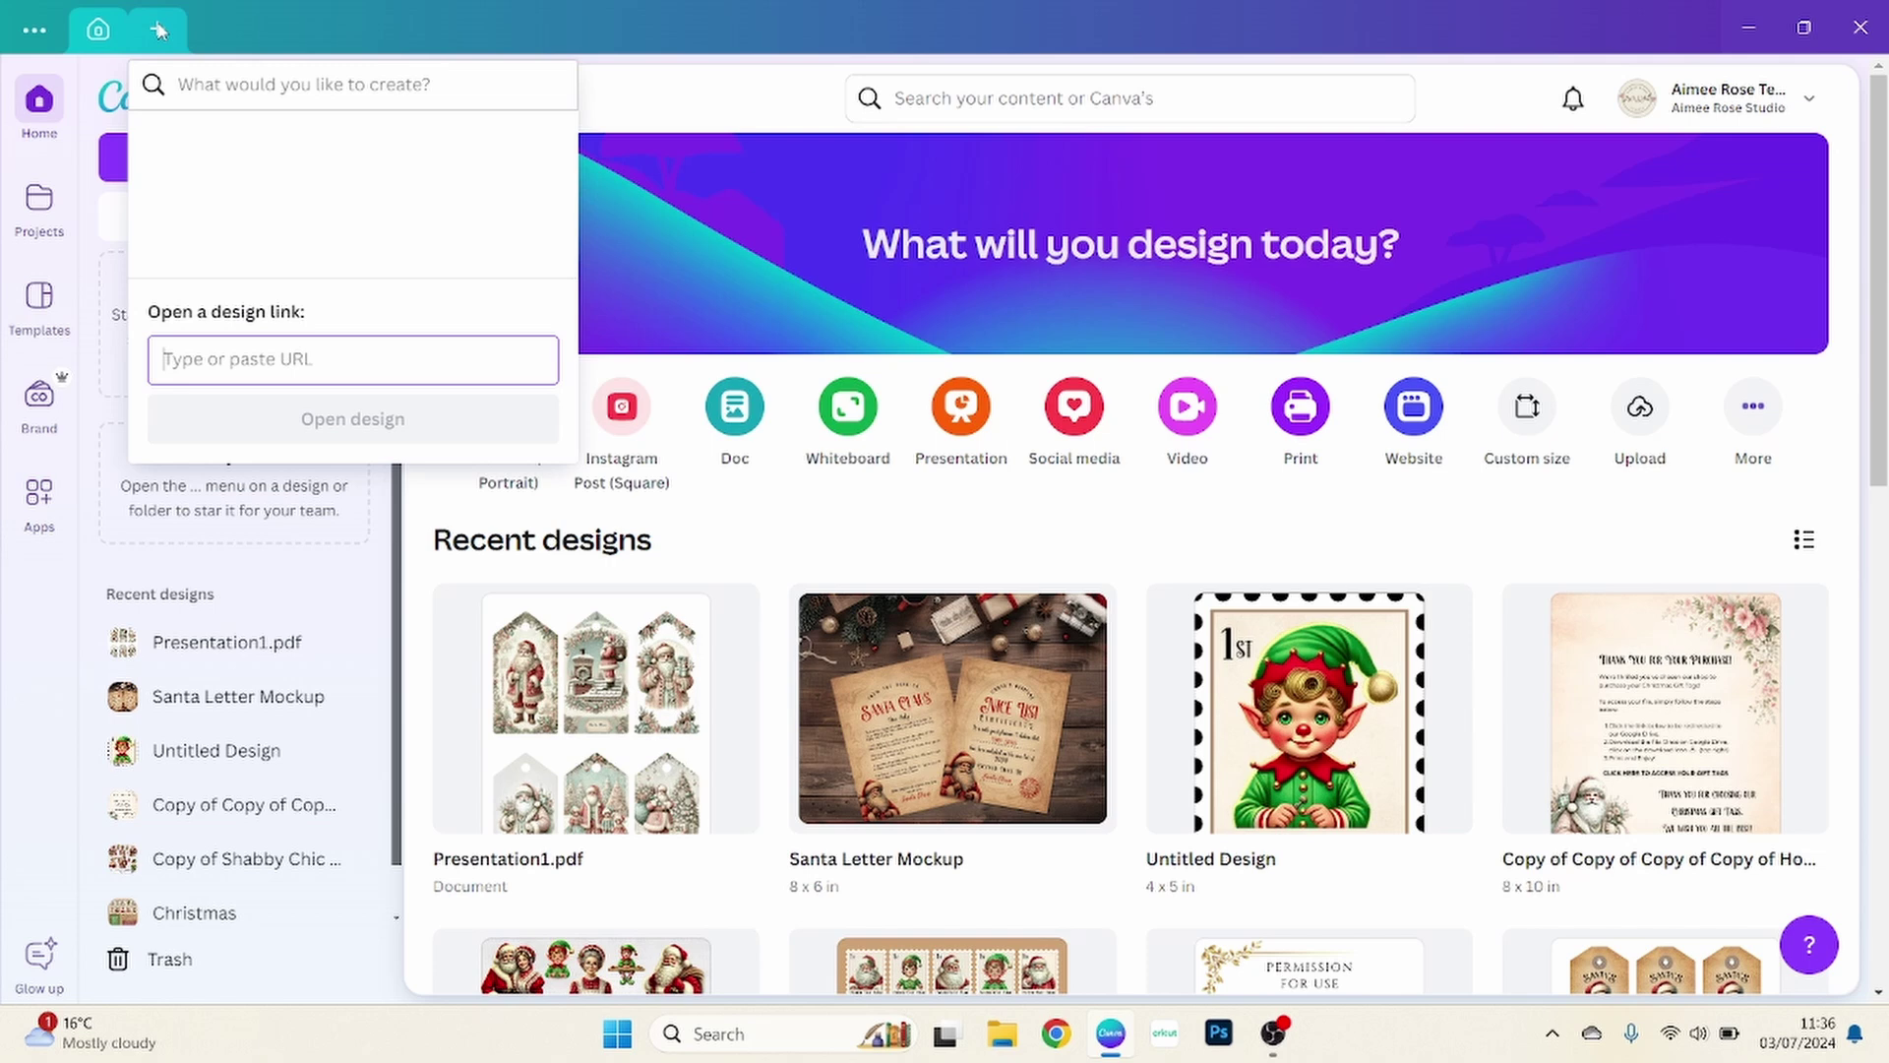
click(264, 145)
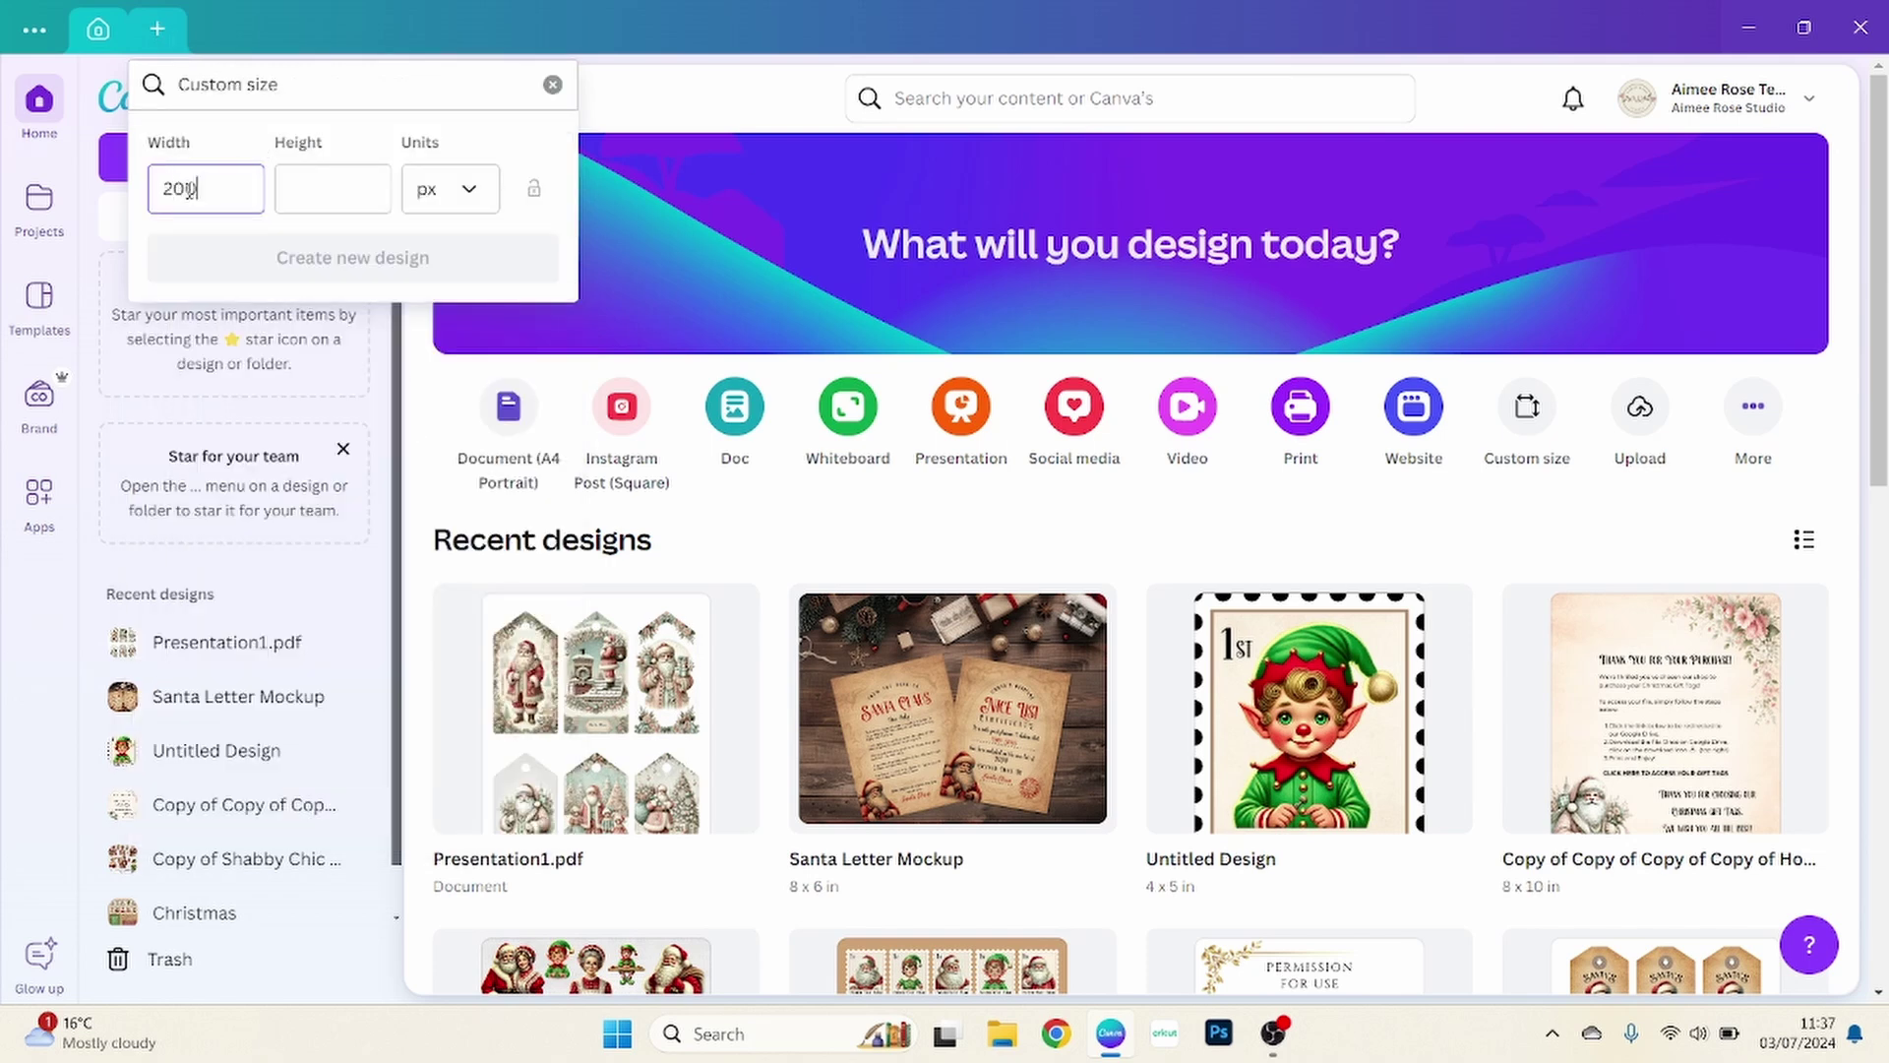
text(2000)
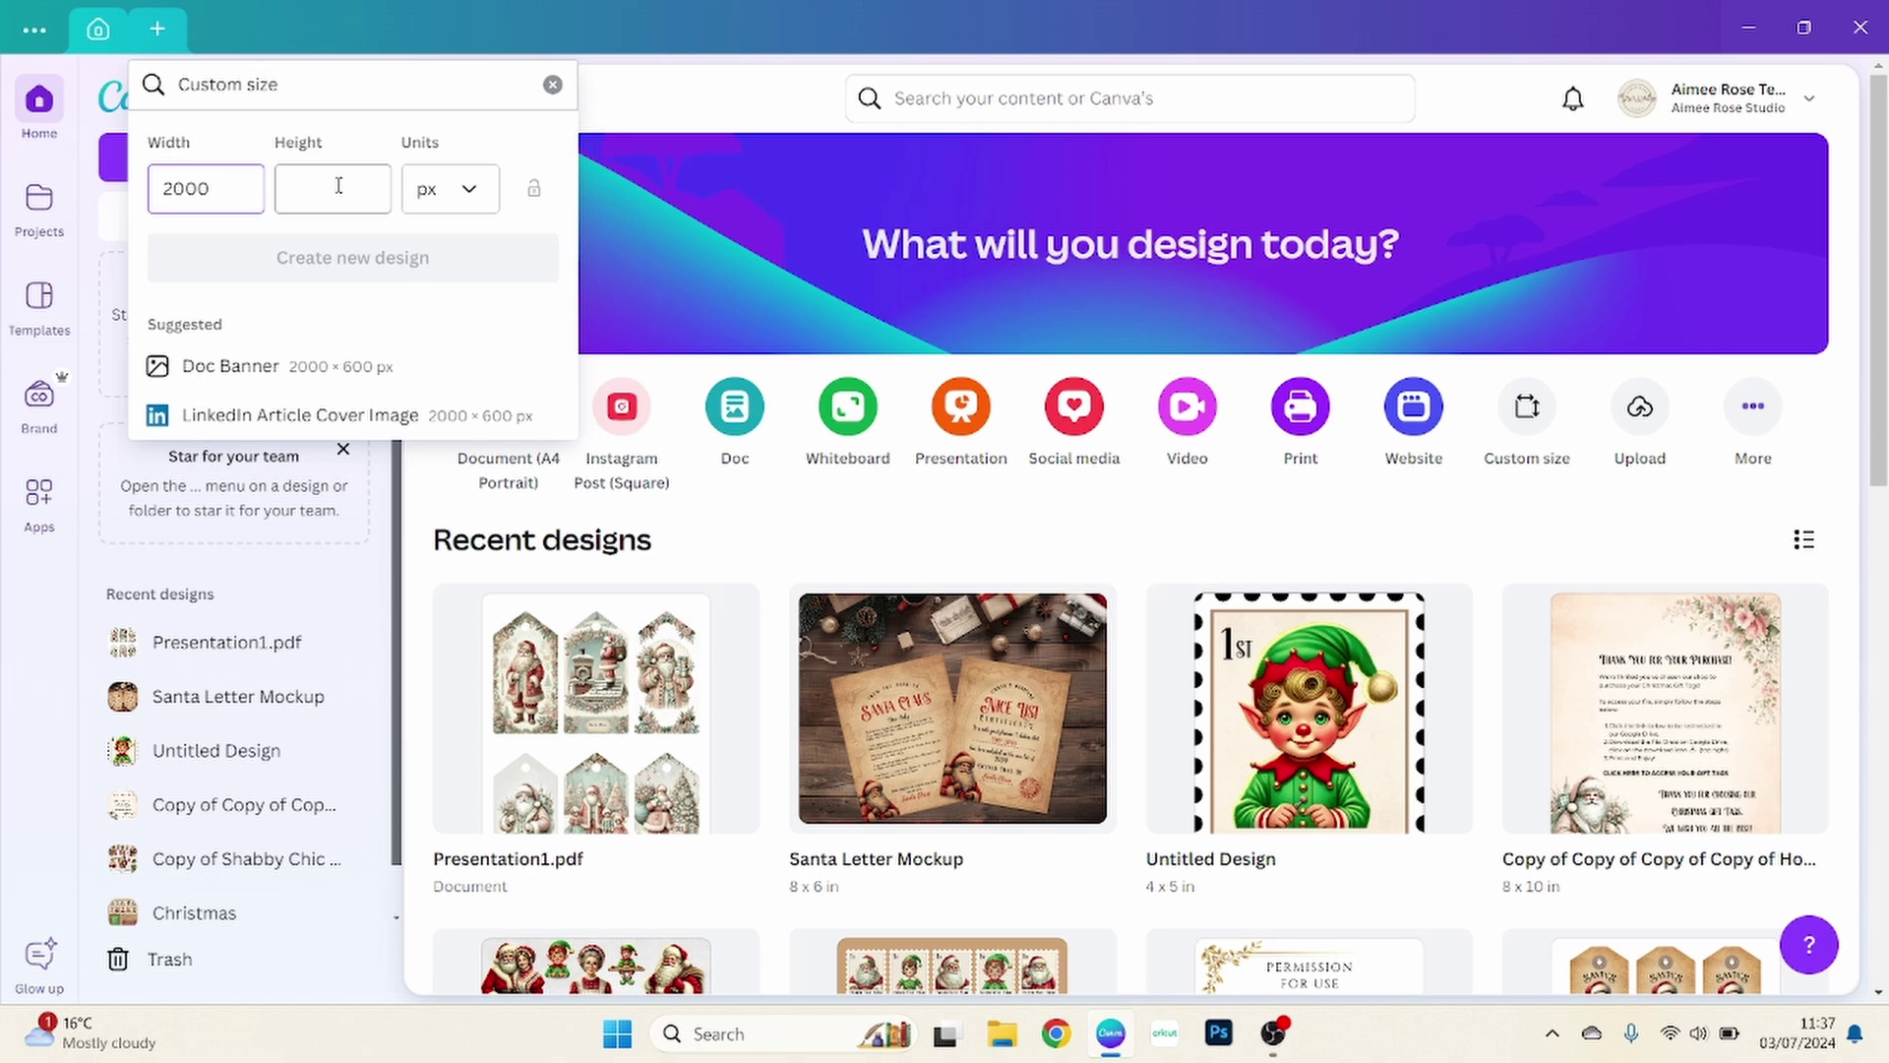
click(339, 173)
text(2500)
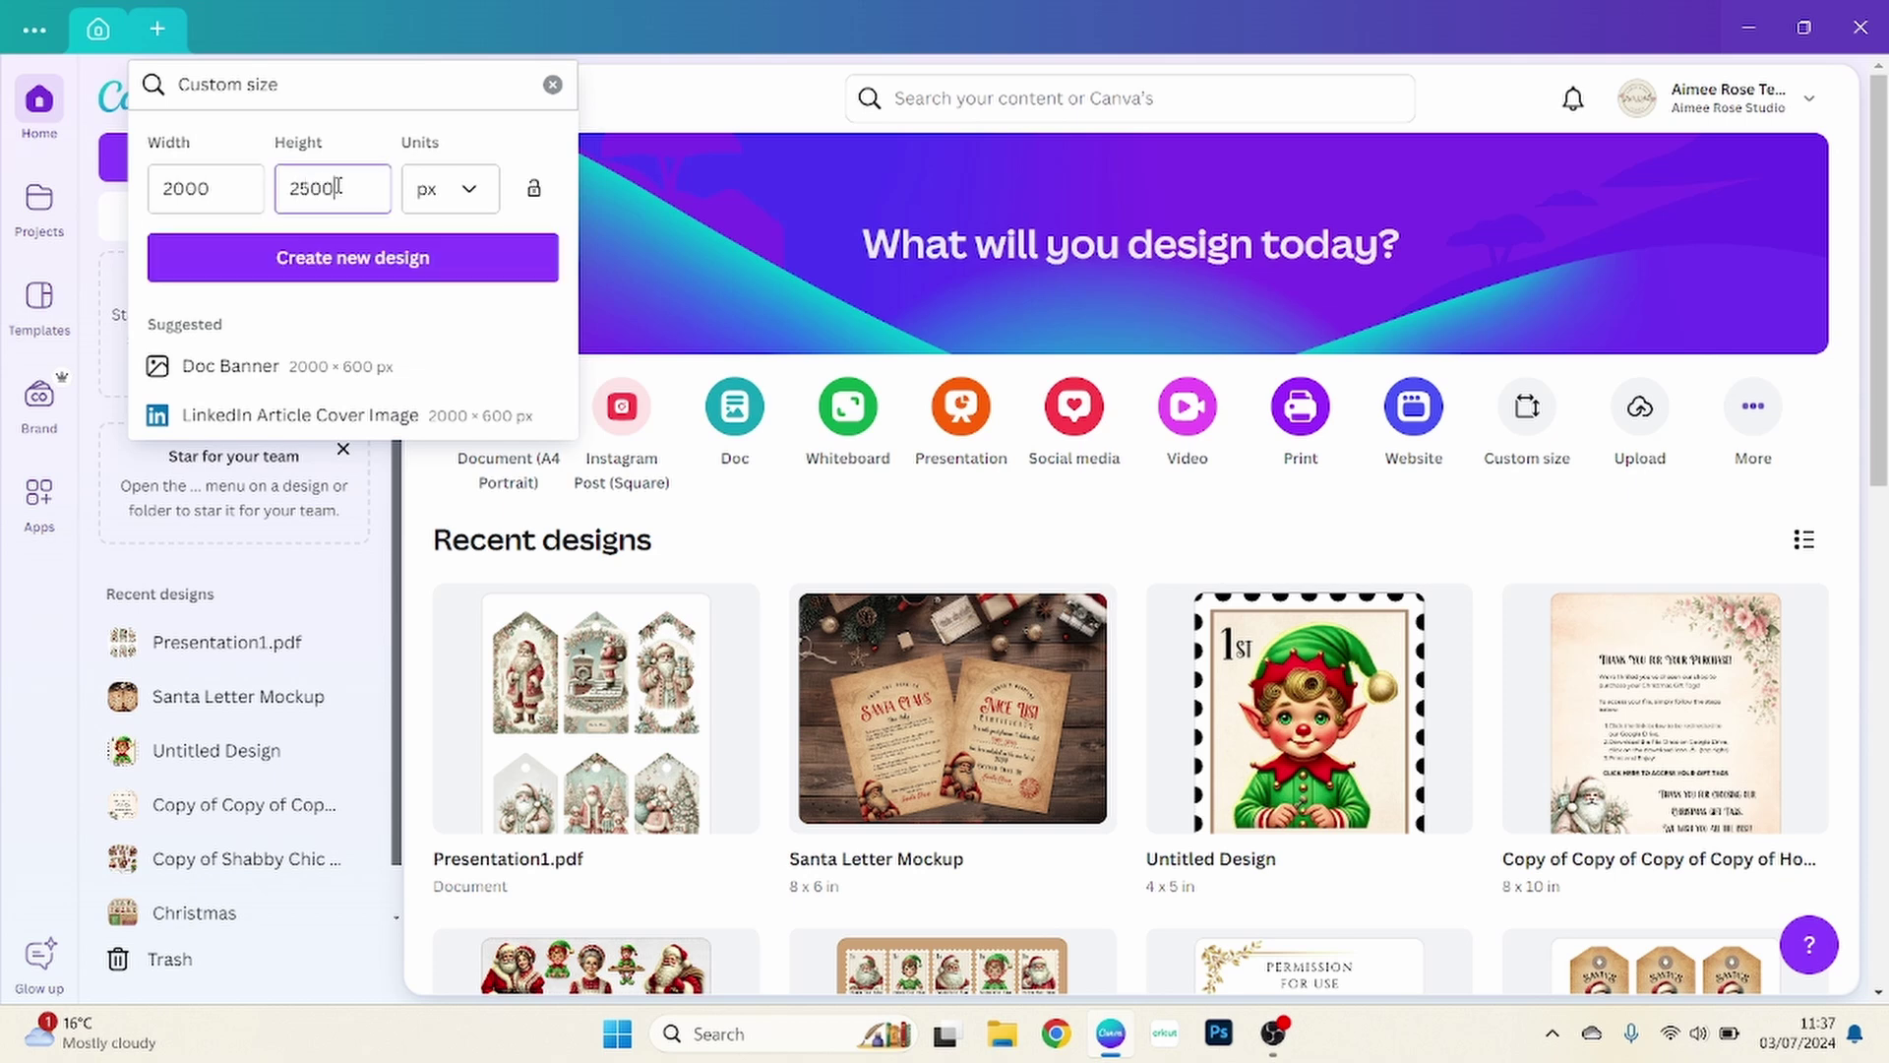
click(367, 257)
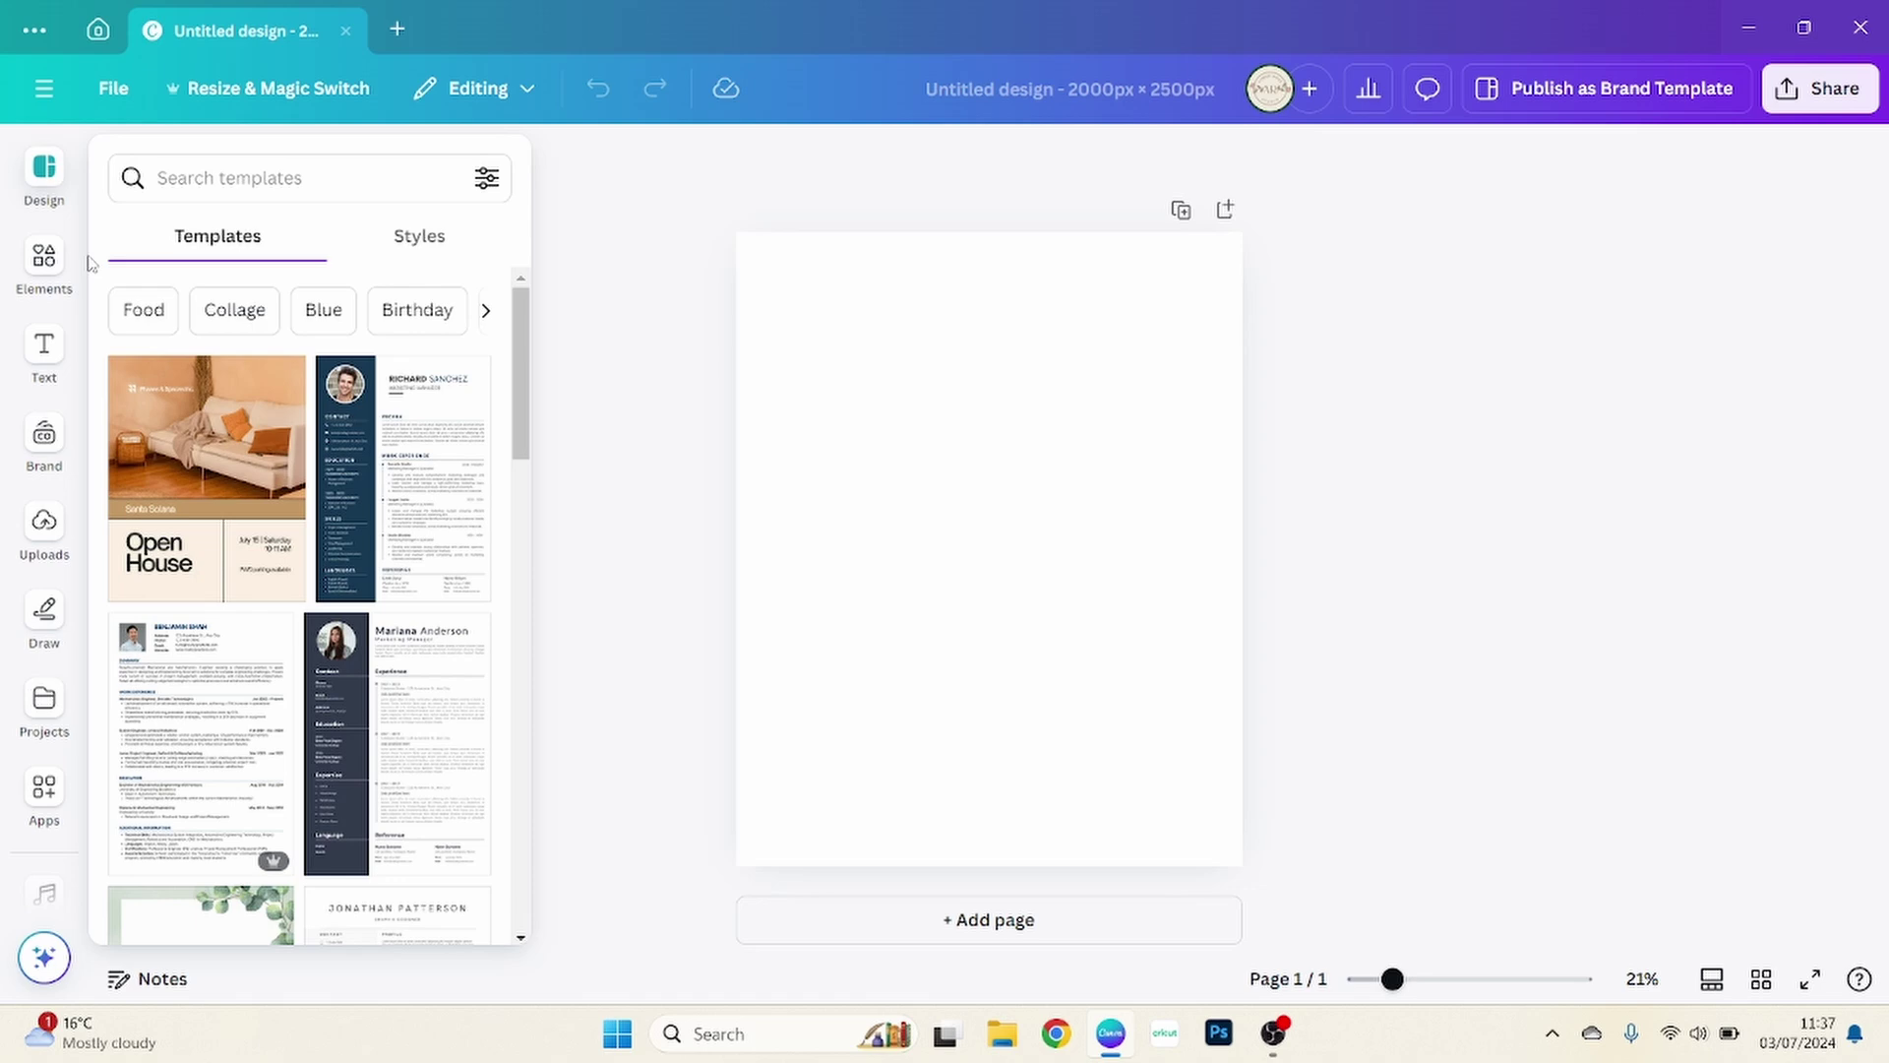
Step: Search Elements for 'tag' and show all tag graphics
click(45, 261)
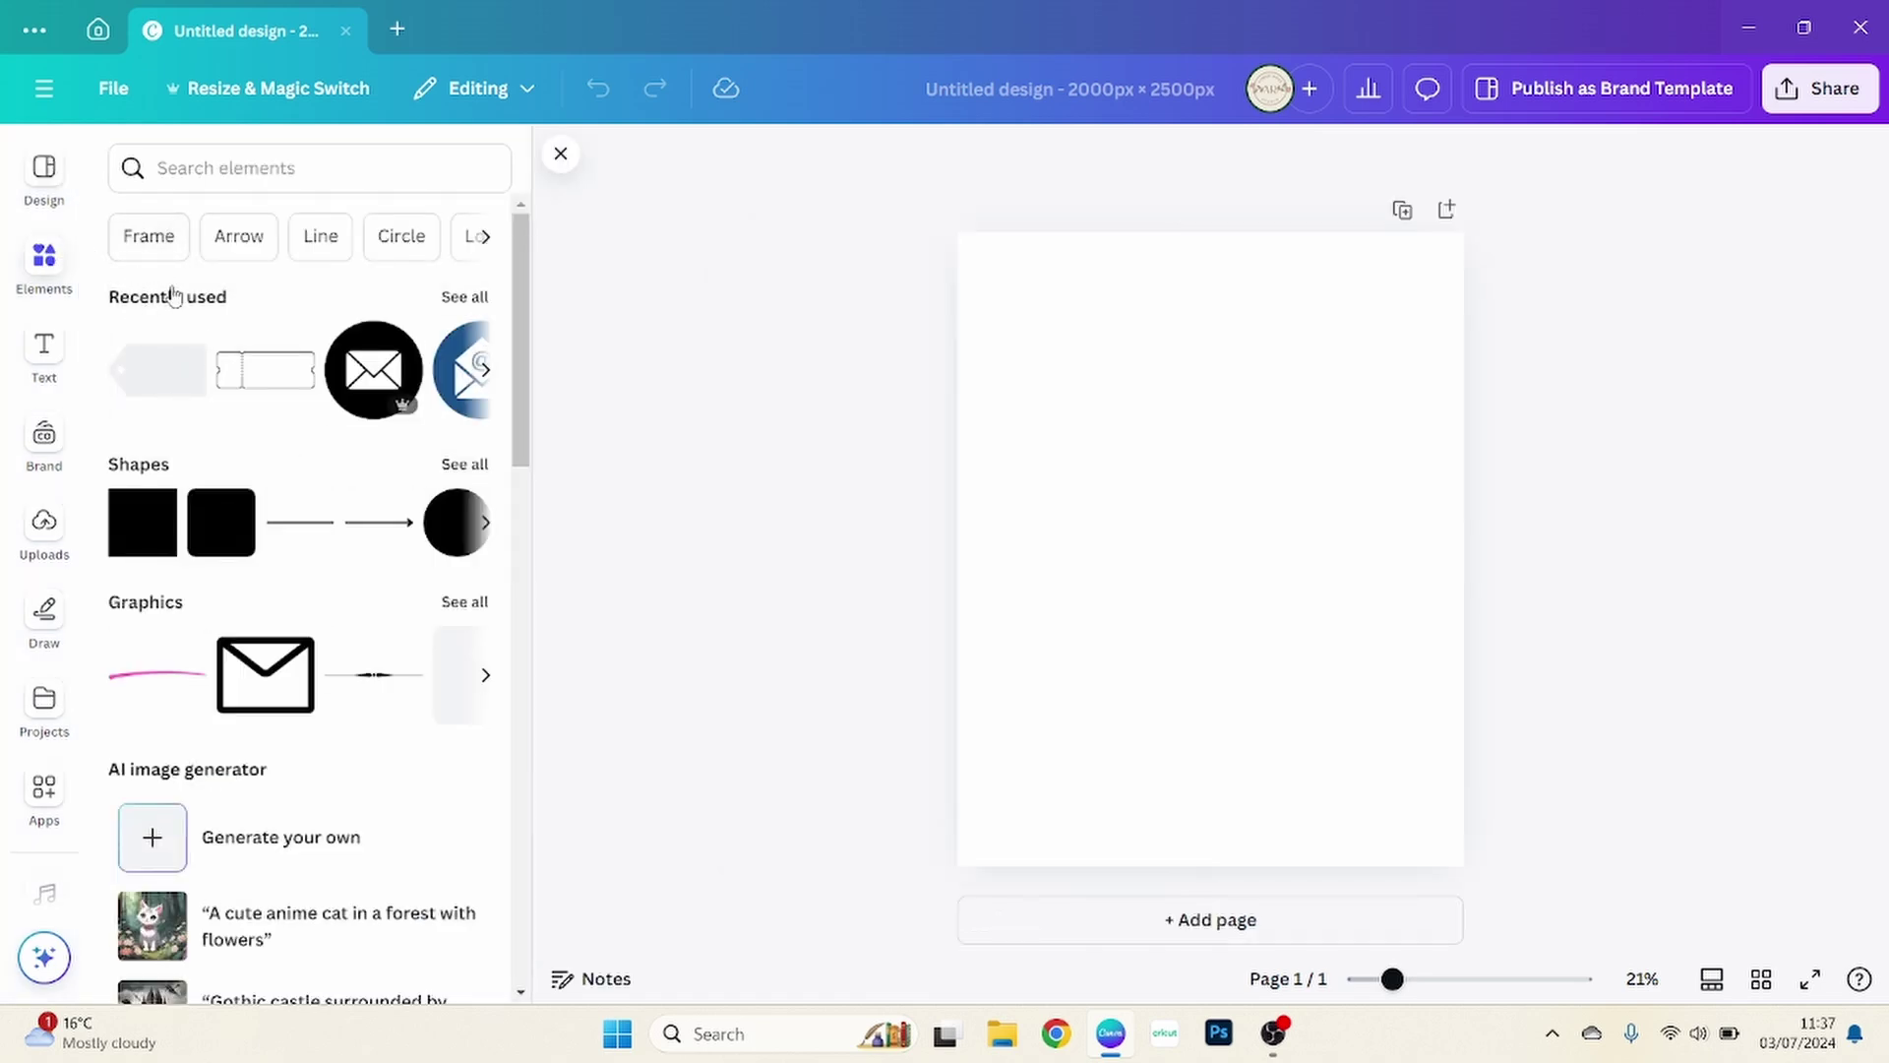
click(223, 166)
text(t)
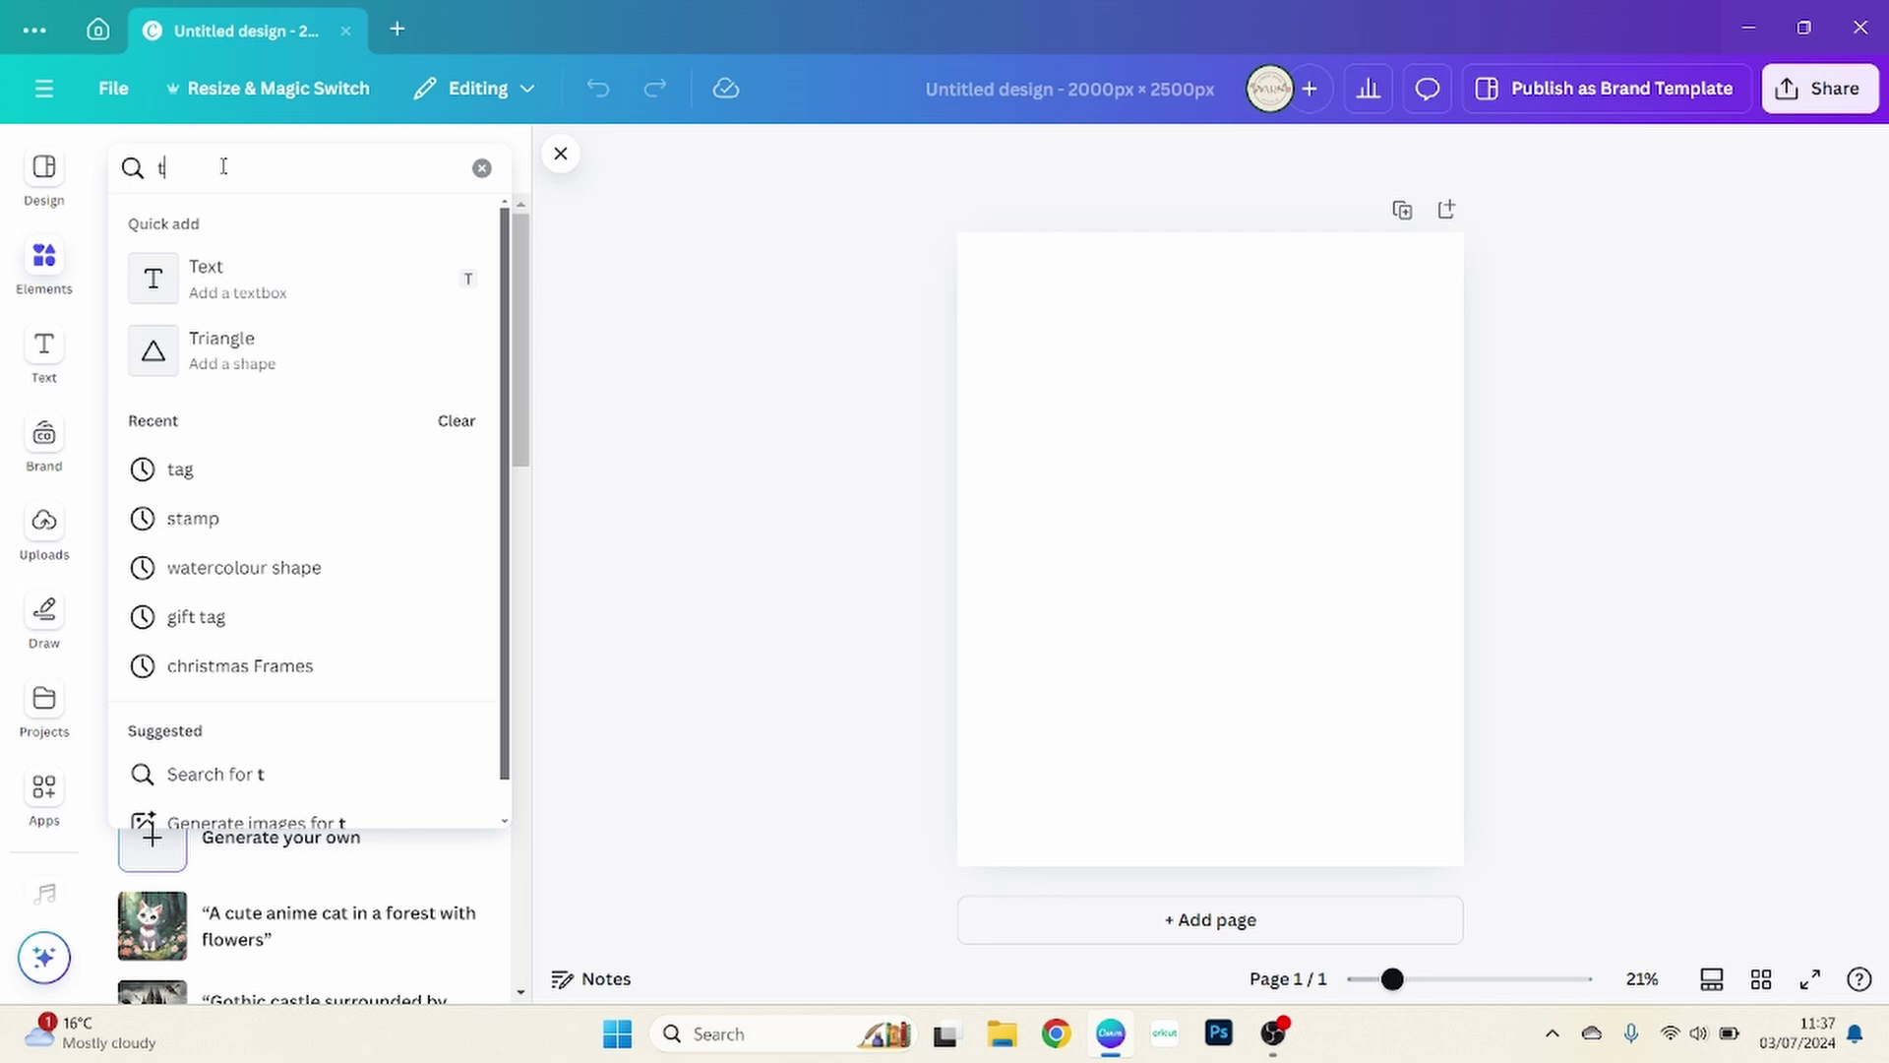
text(ag)
key(Return)
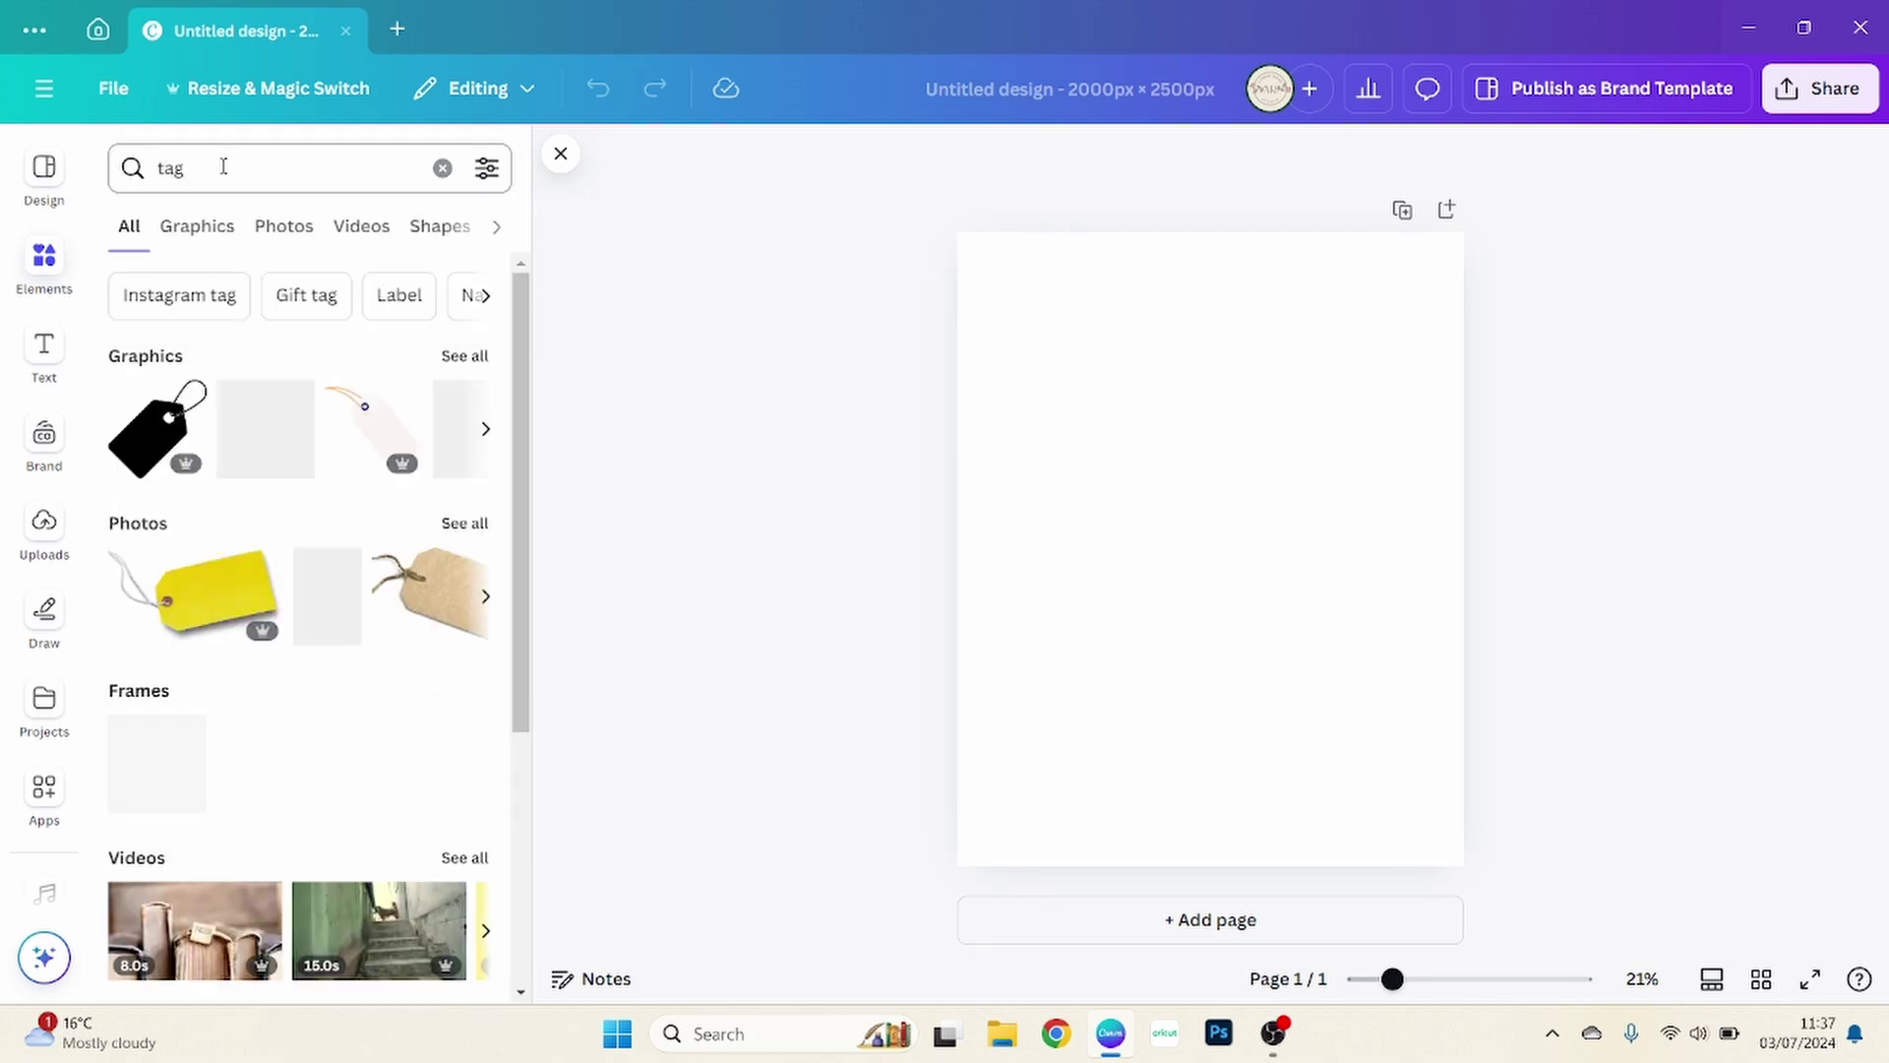
click(476, 356)
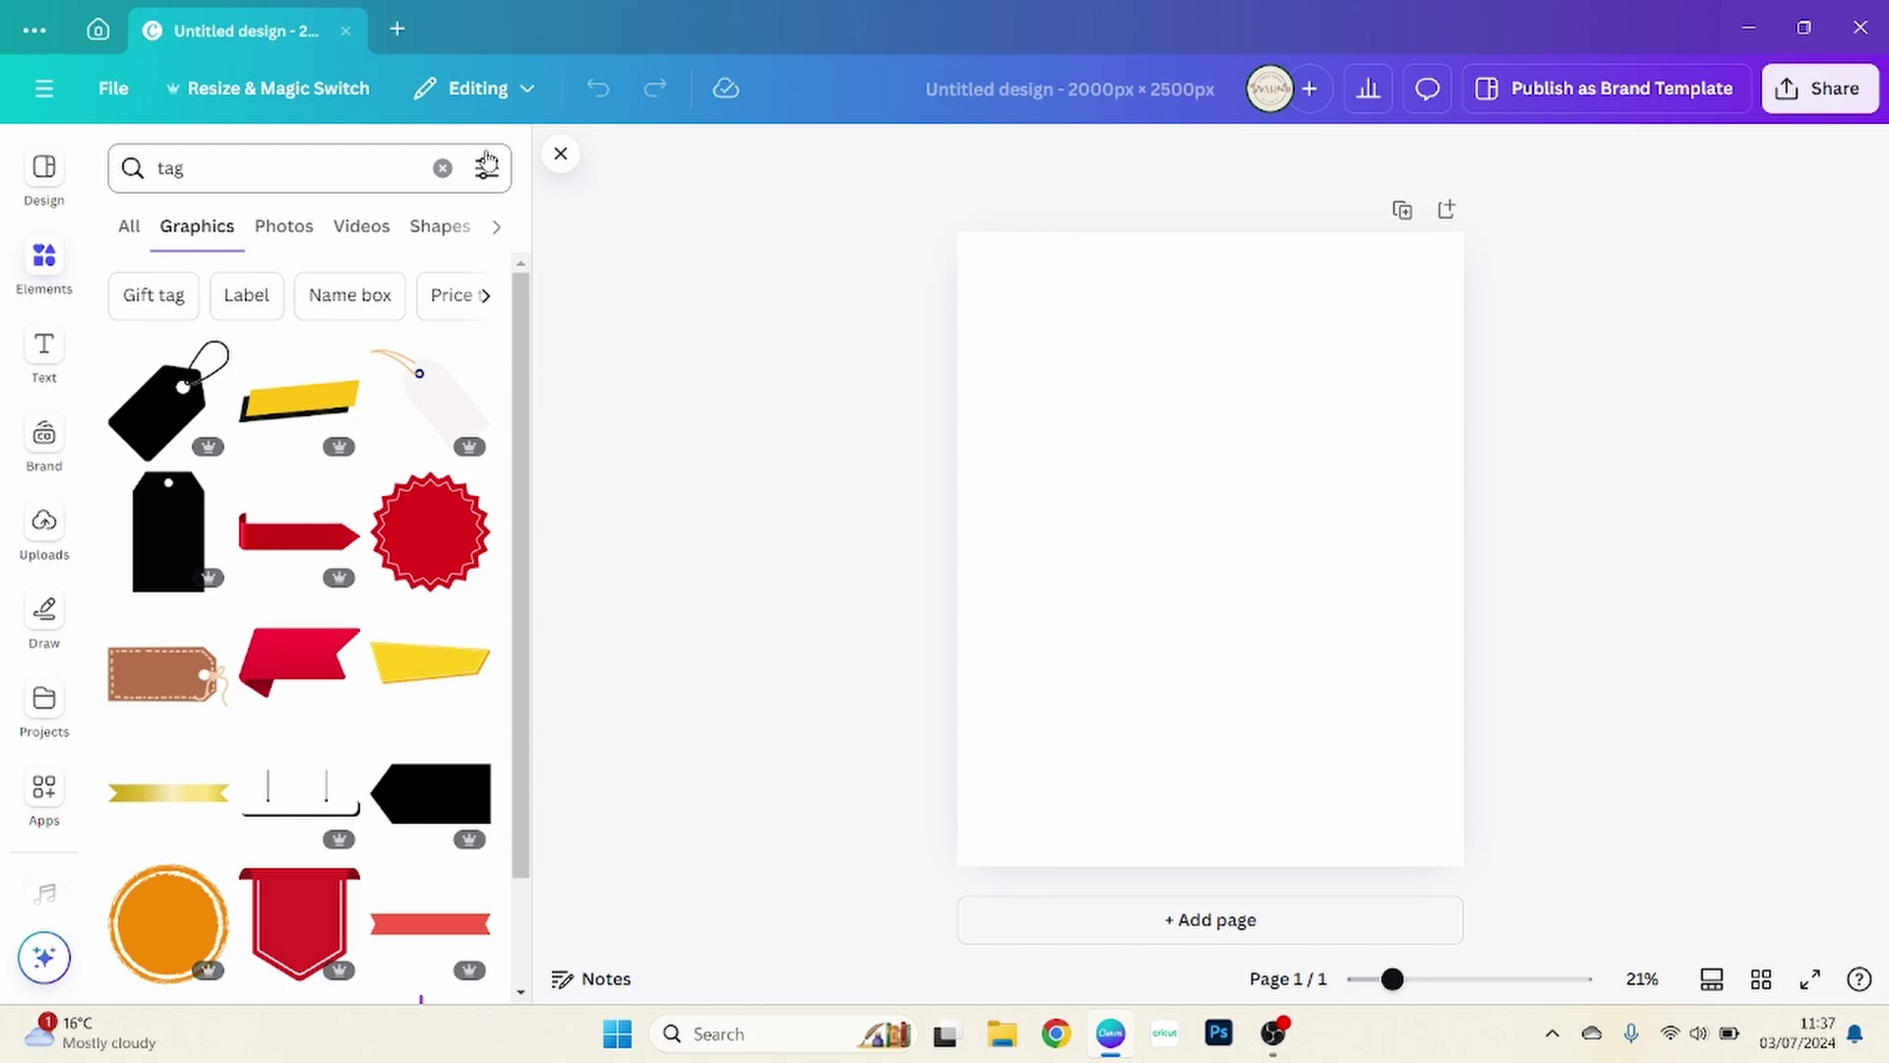
Step: Try the Free filter, clear it, then scroll through the tag graphics
click(486, 168)
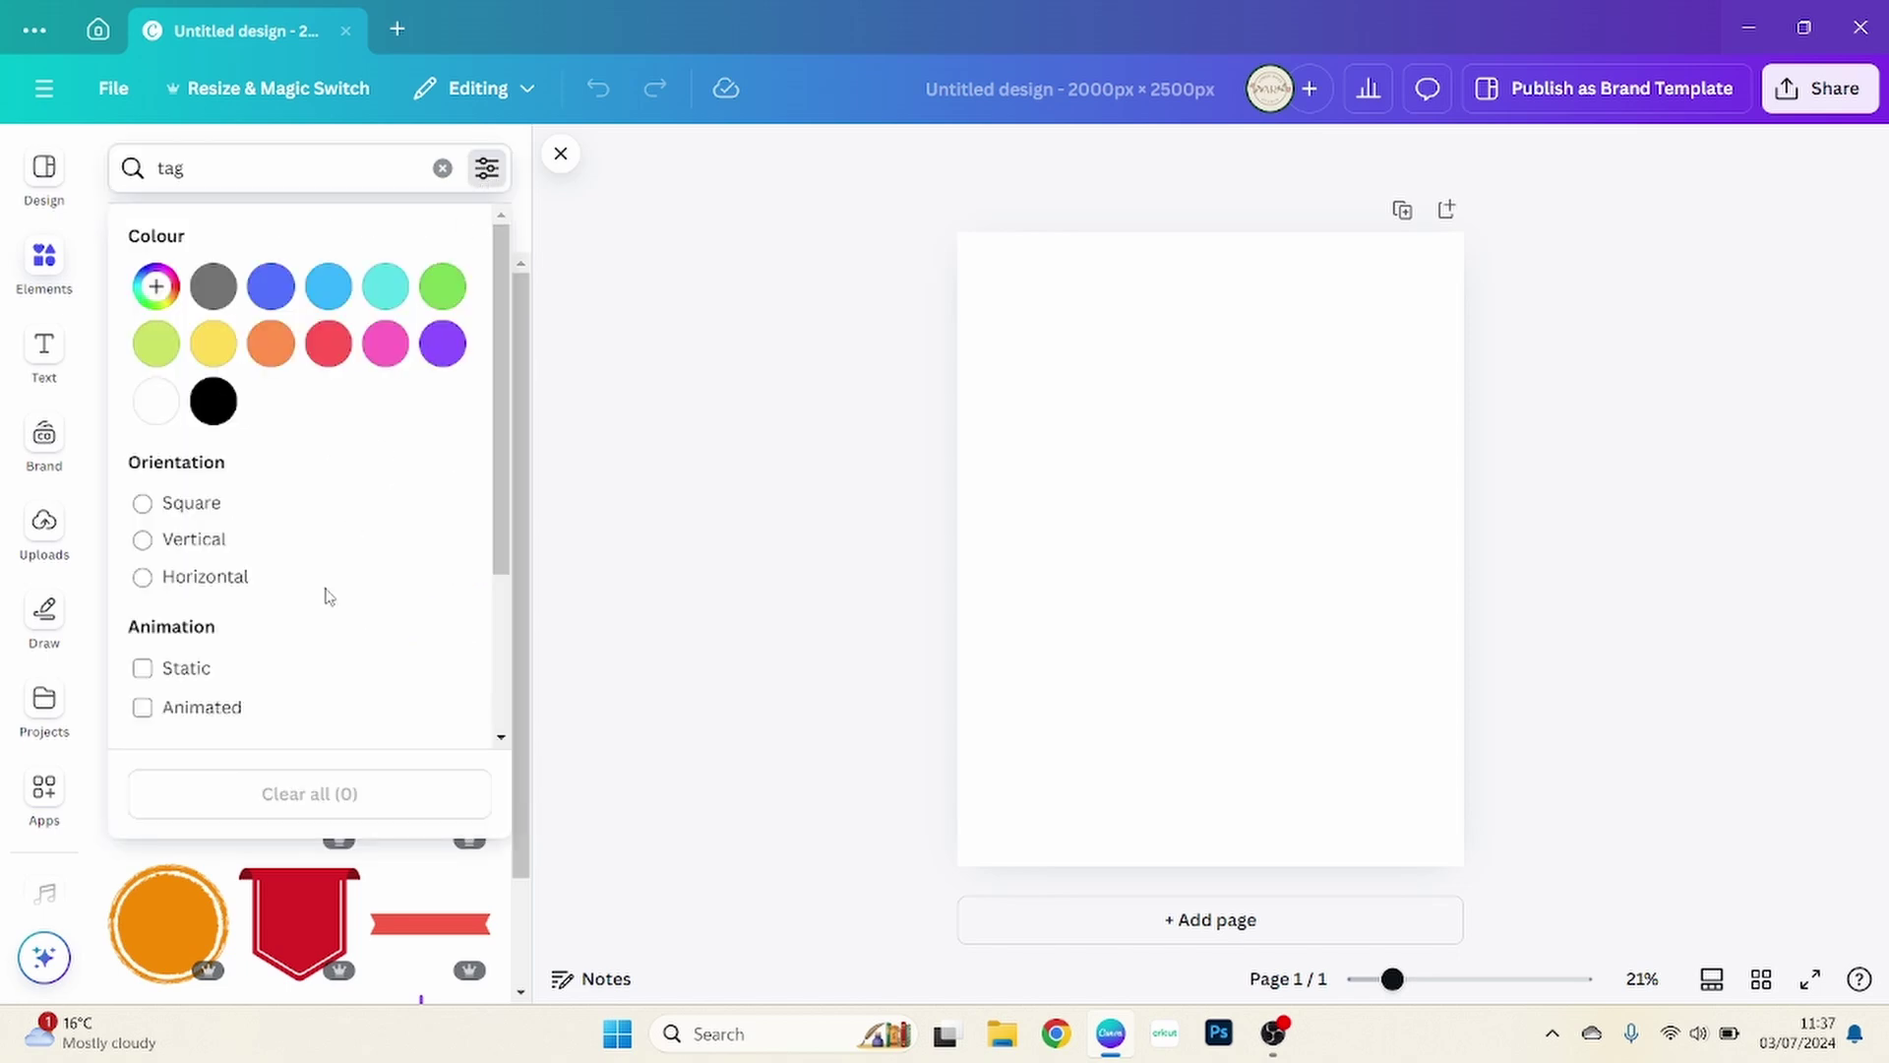
scroll(329, 596, down, 3)
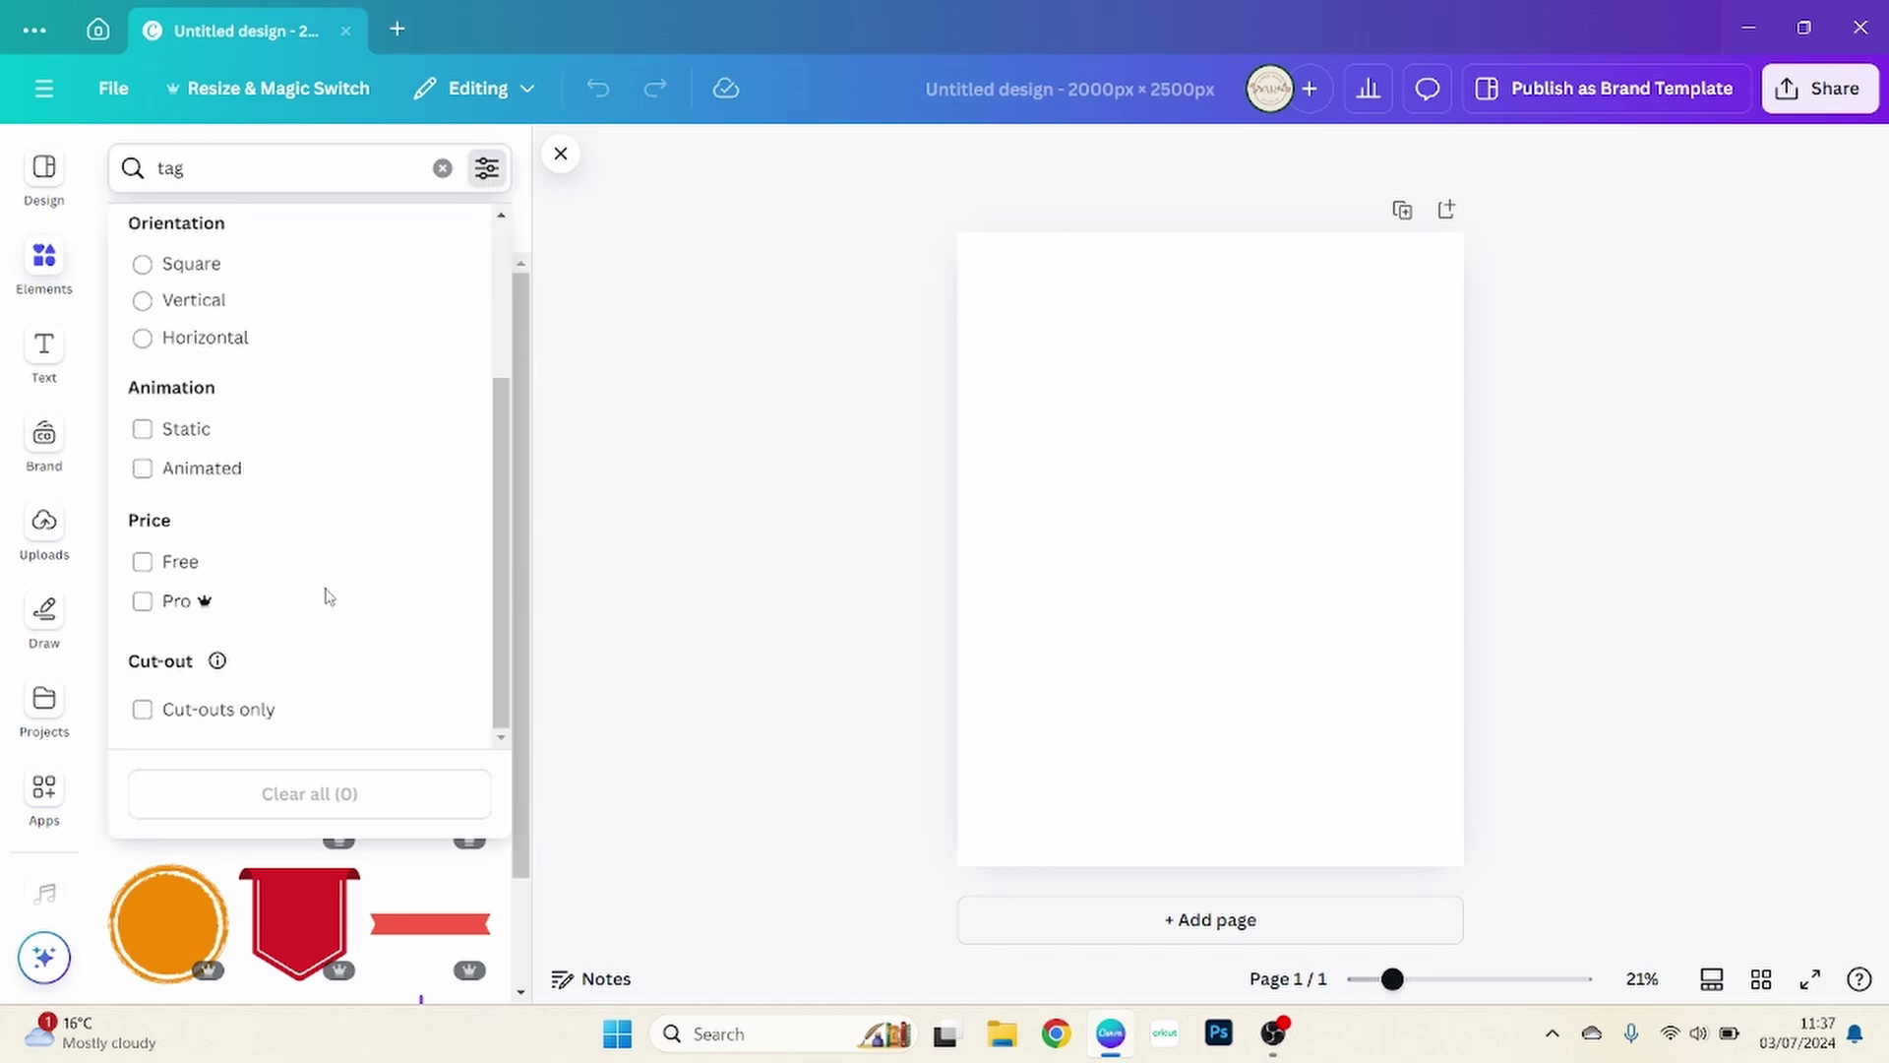
click(143, 561)
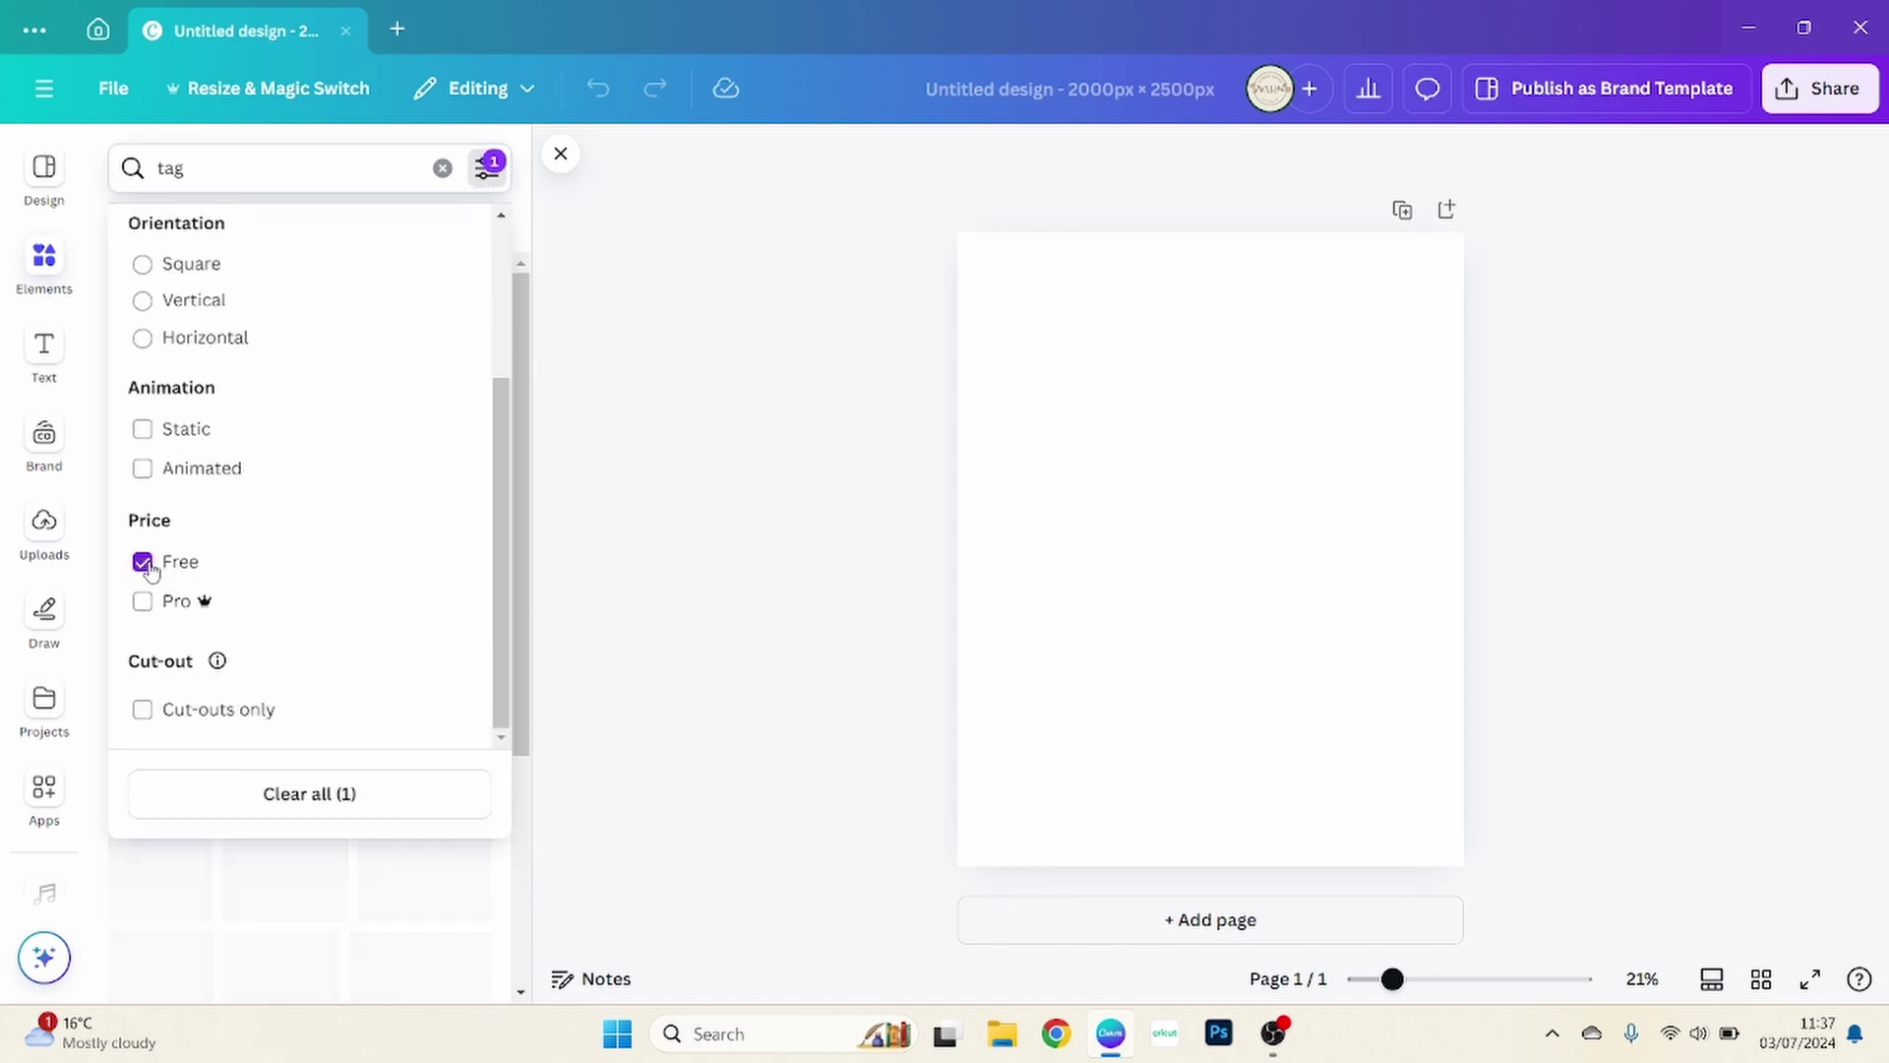
click(323, 797)
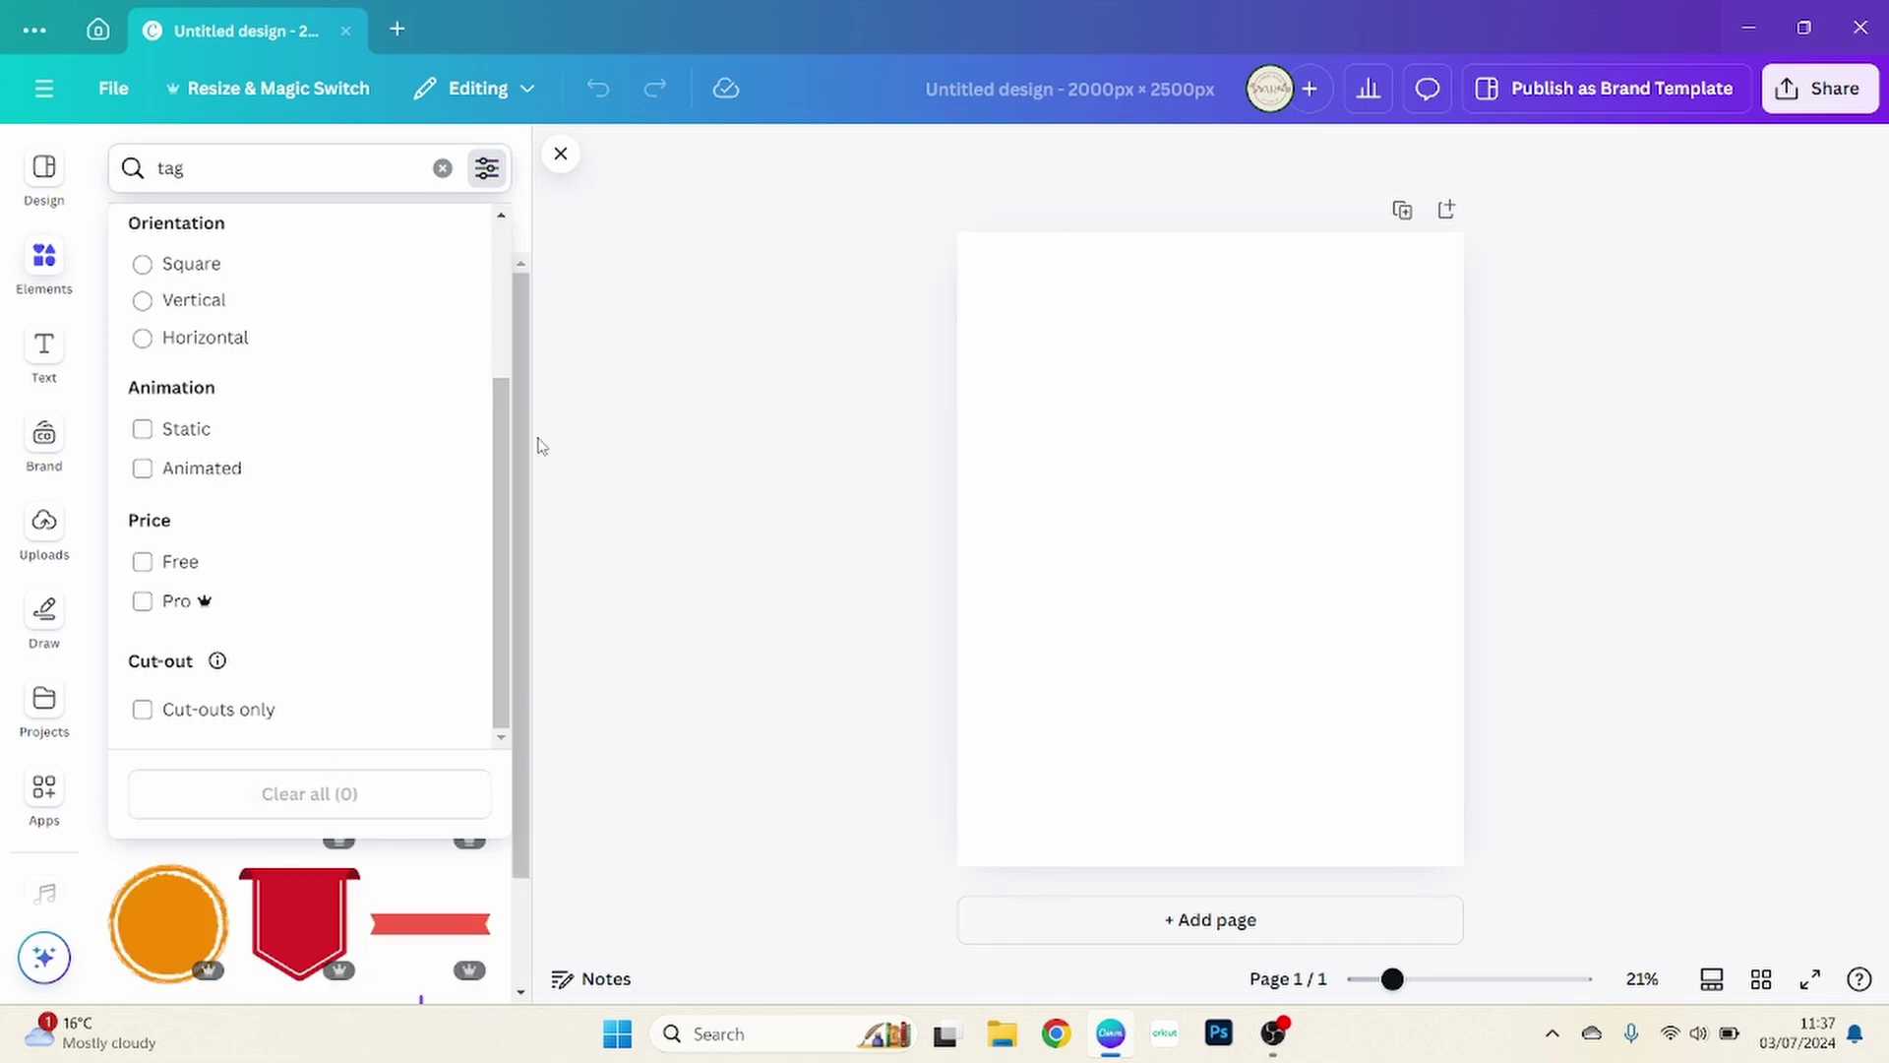
click(547, 162)
scroll(404, 684, down, 2)
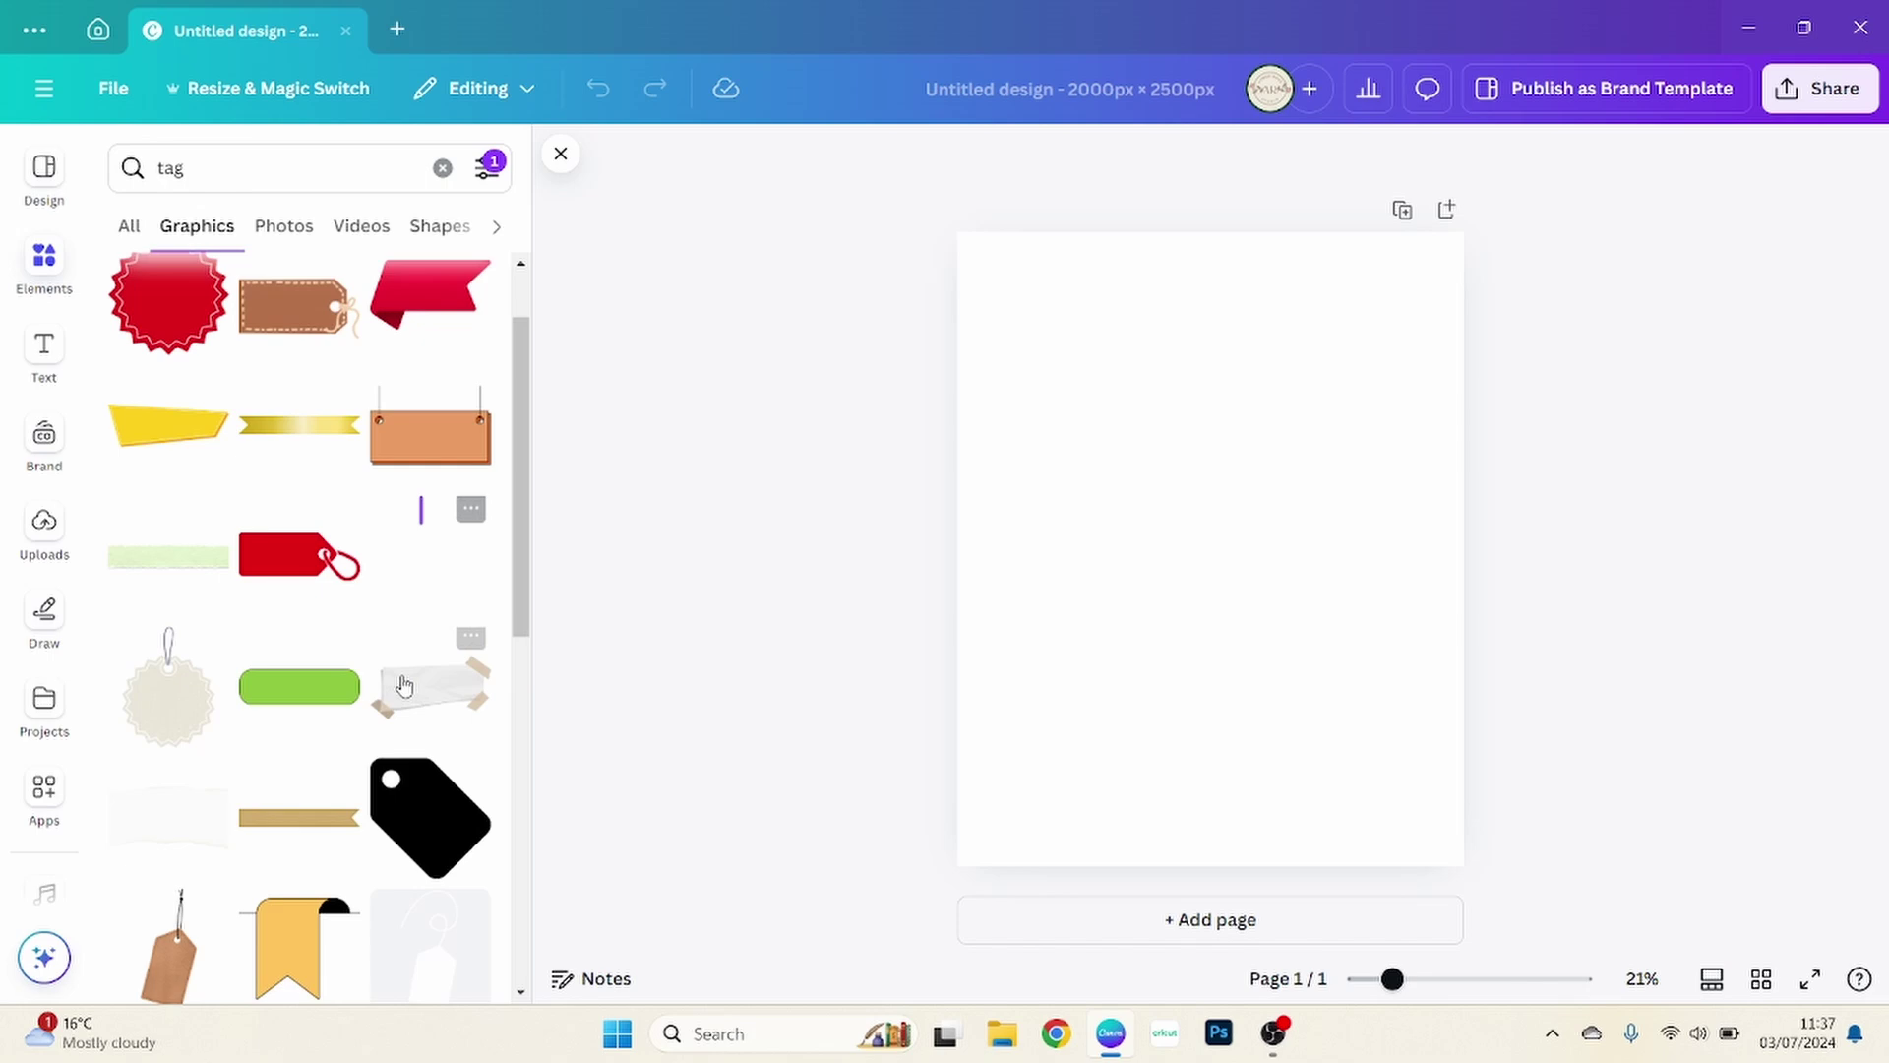
scroll(403, 684, down, 6)
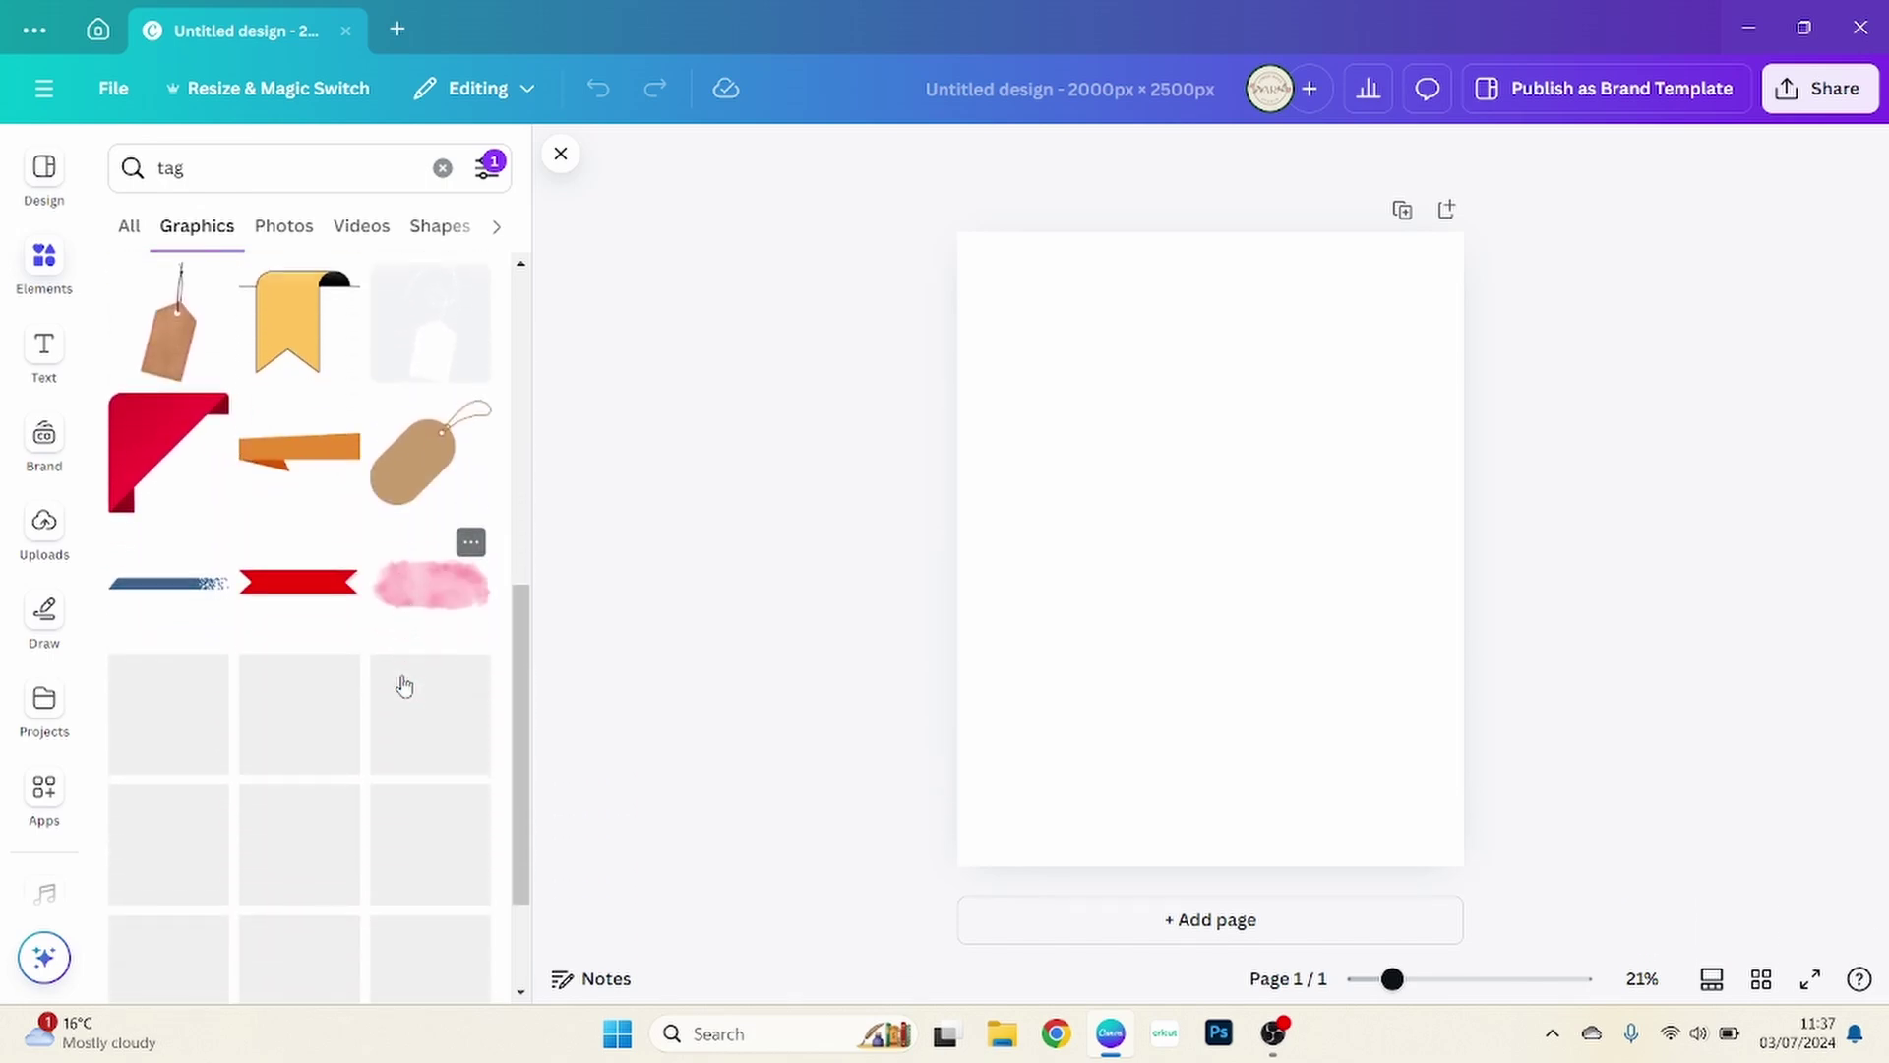
scroll(403, 684, down, 3)
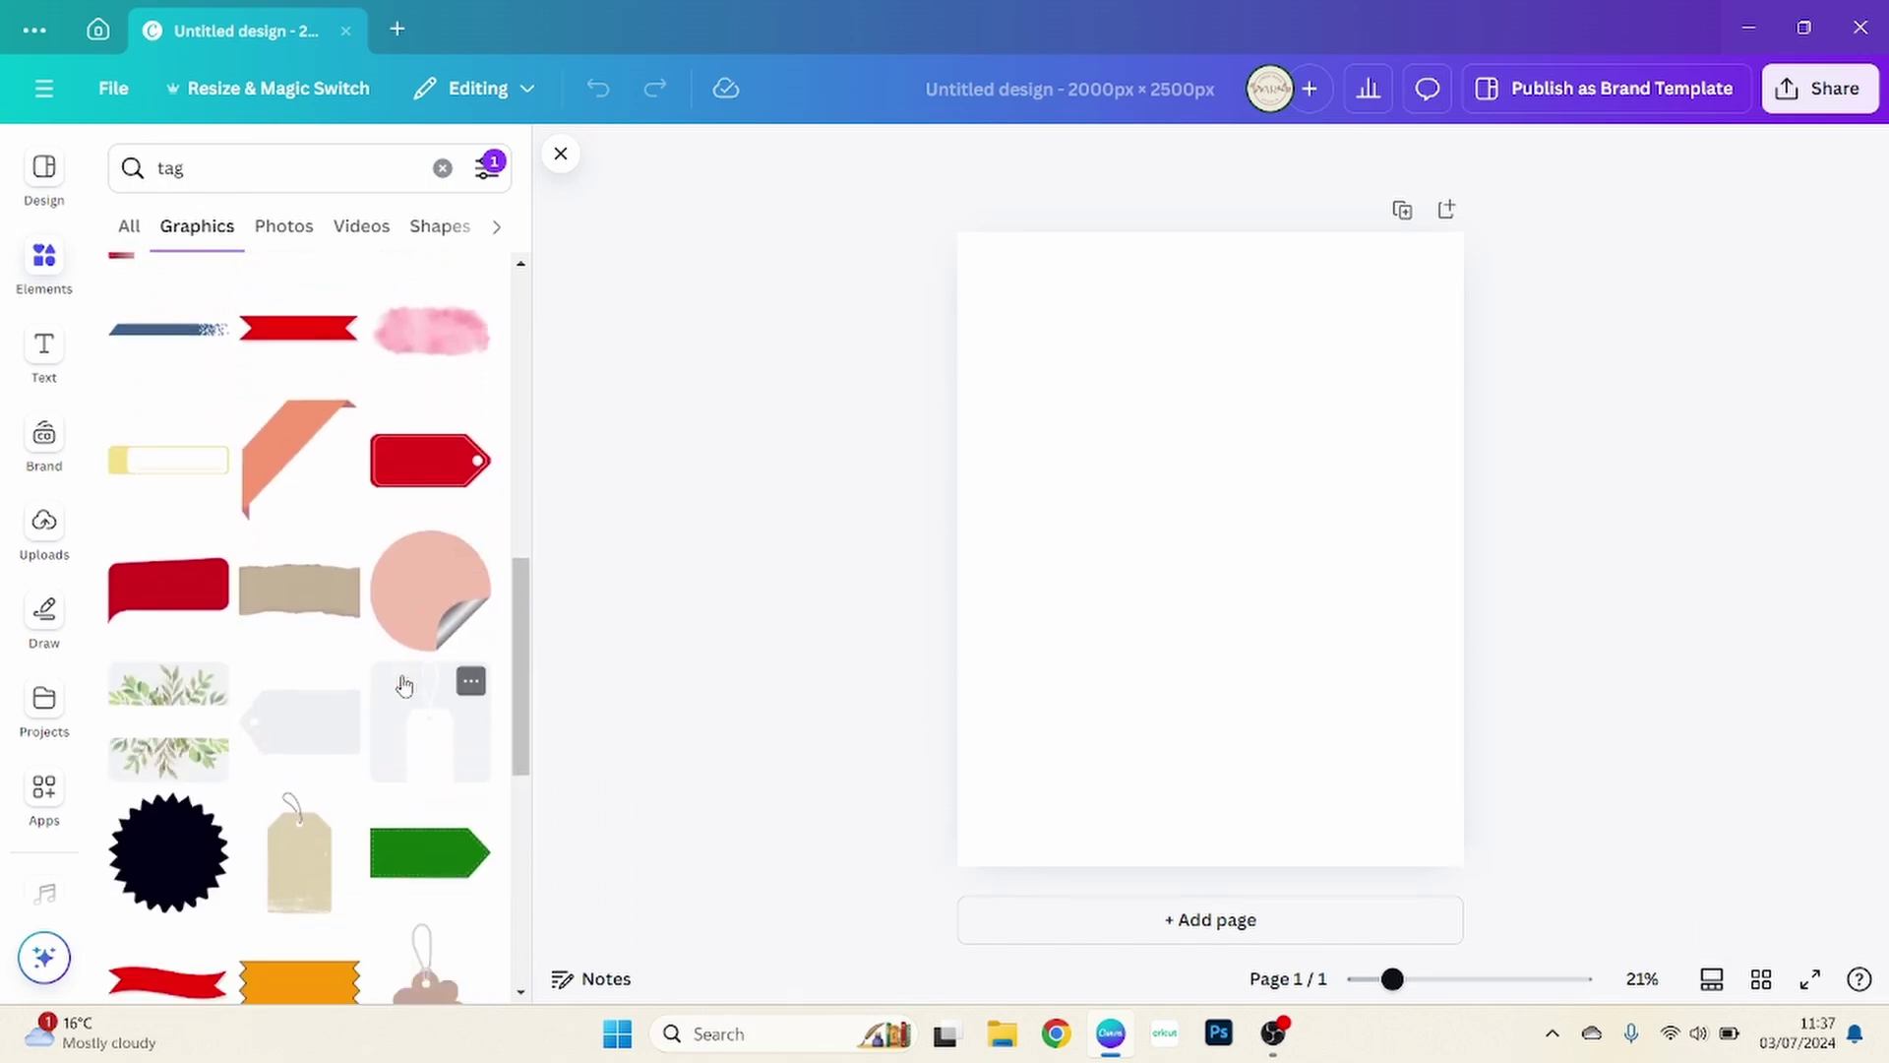
scroll(404, 684, down, 2)
Step: Add the blank tag graphic, rotate it upright to about 87°, enlarge and centre it
click(308, 590)
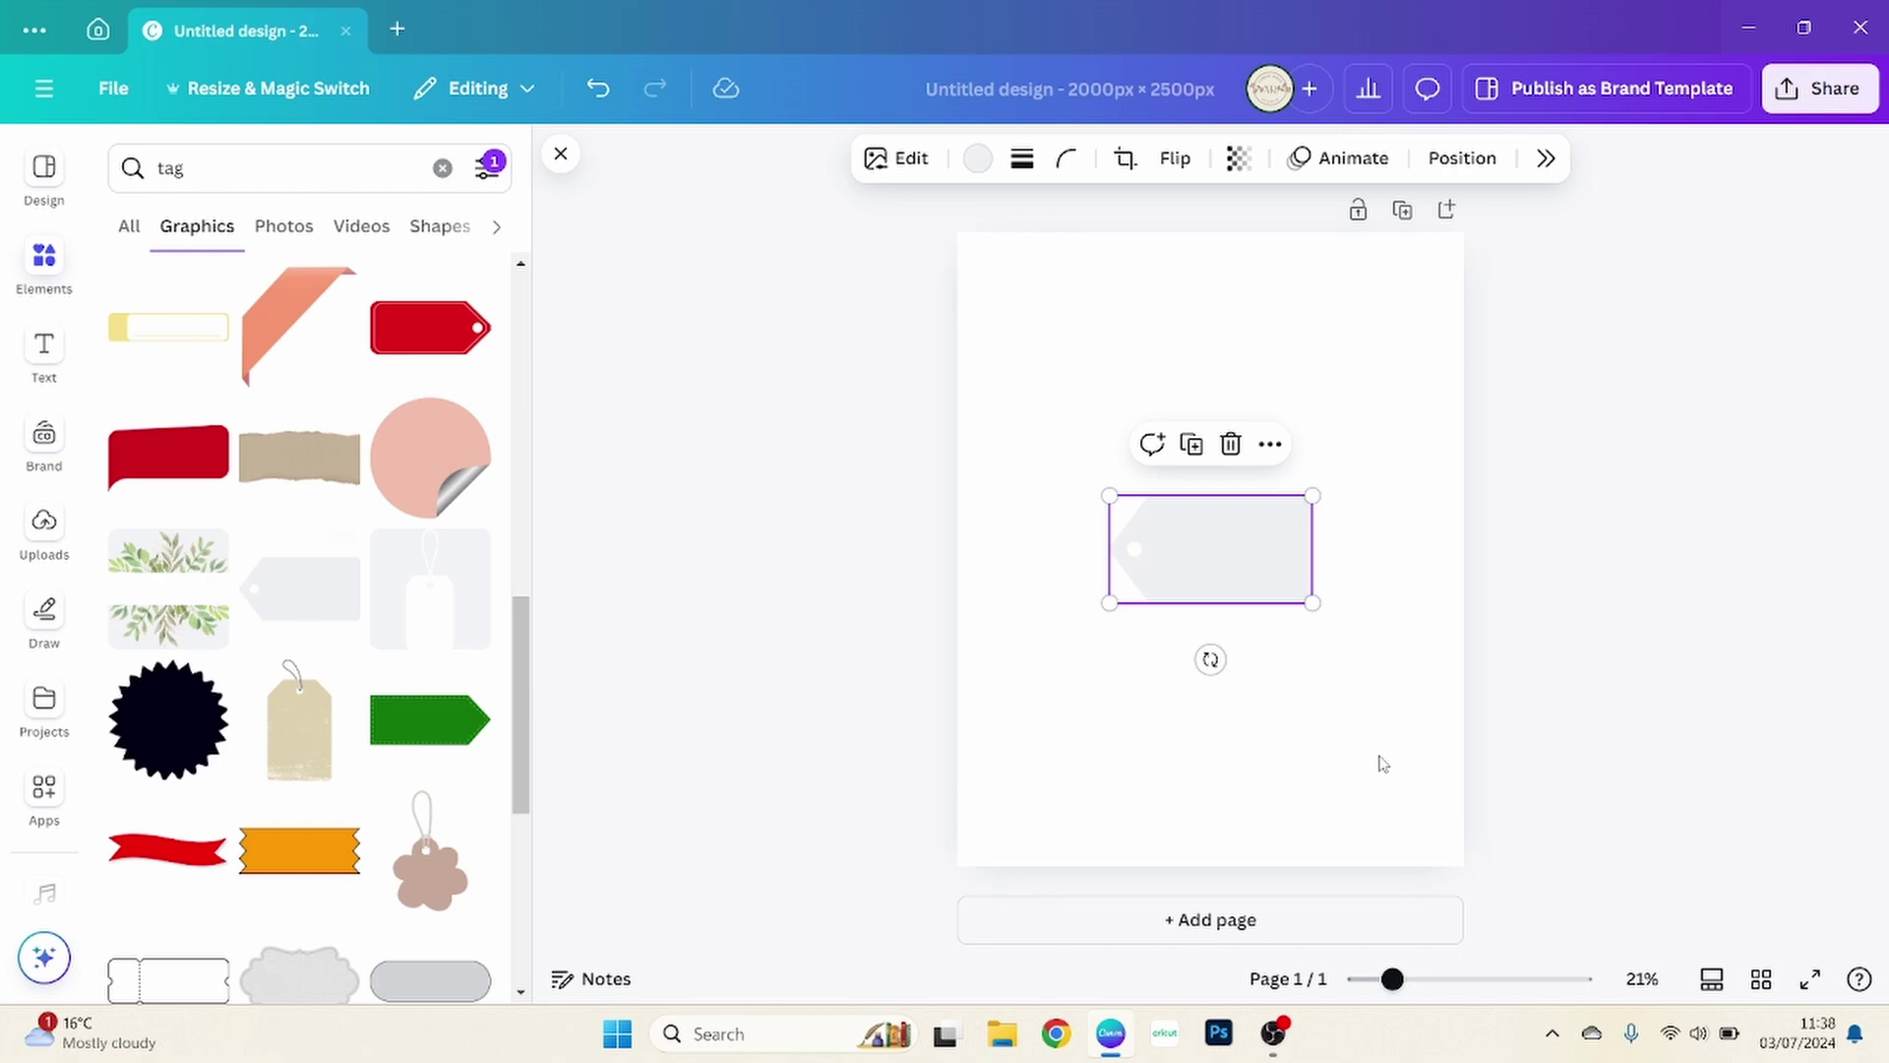
drag(1210, 659, 1119, 545)
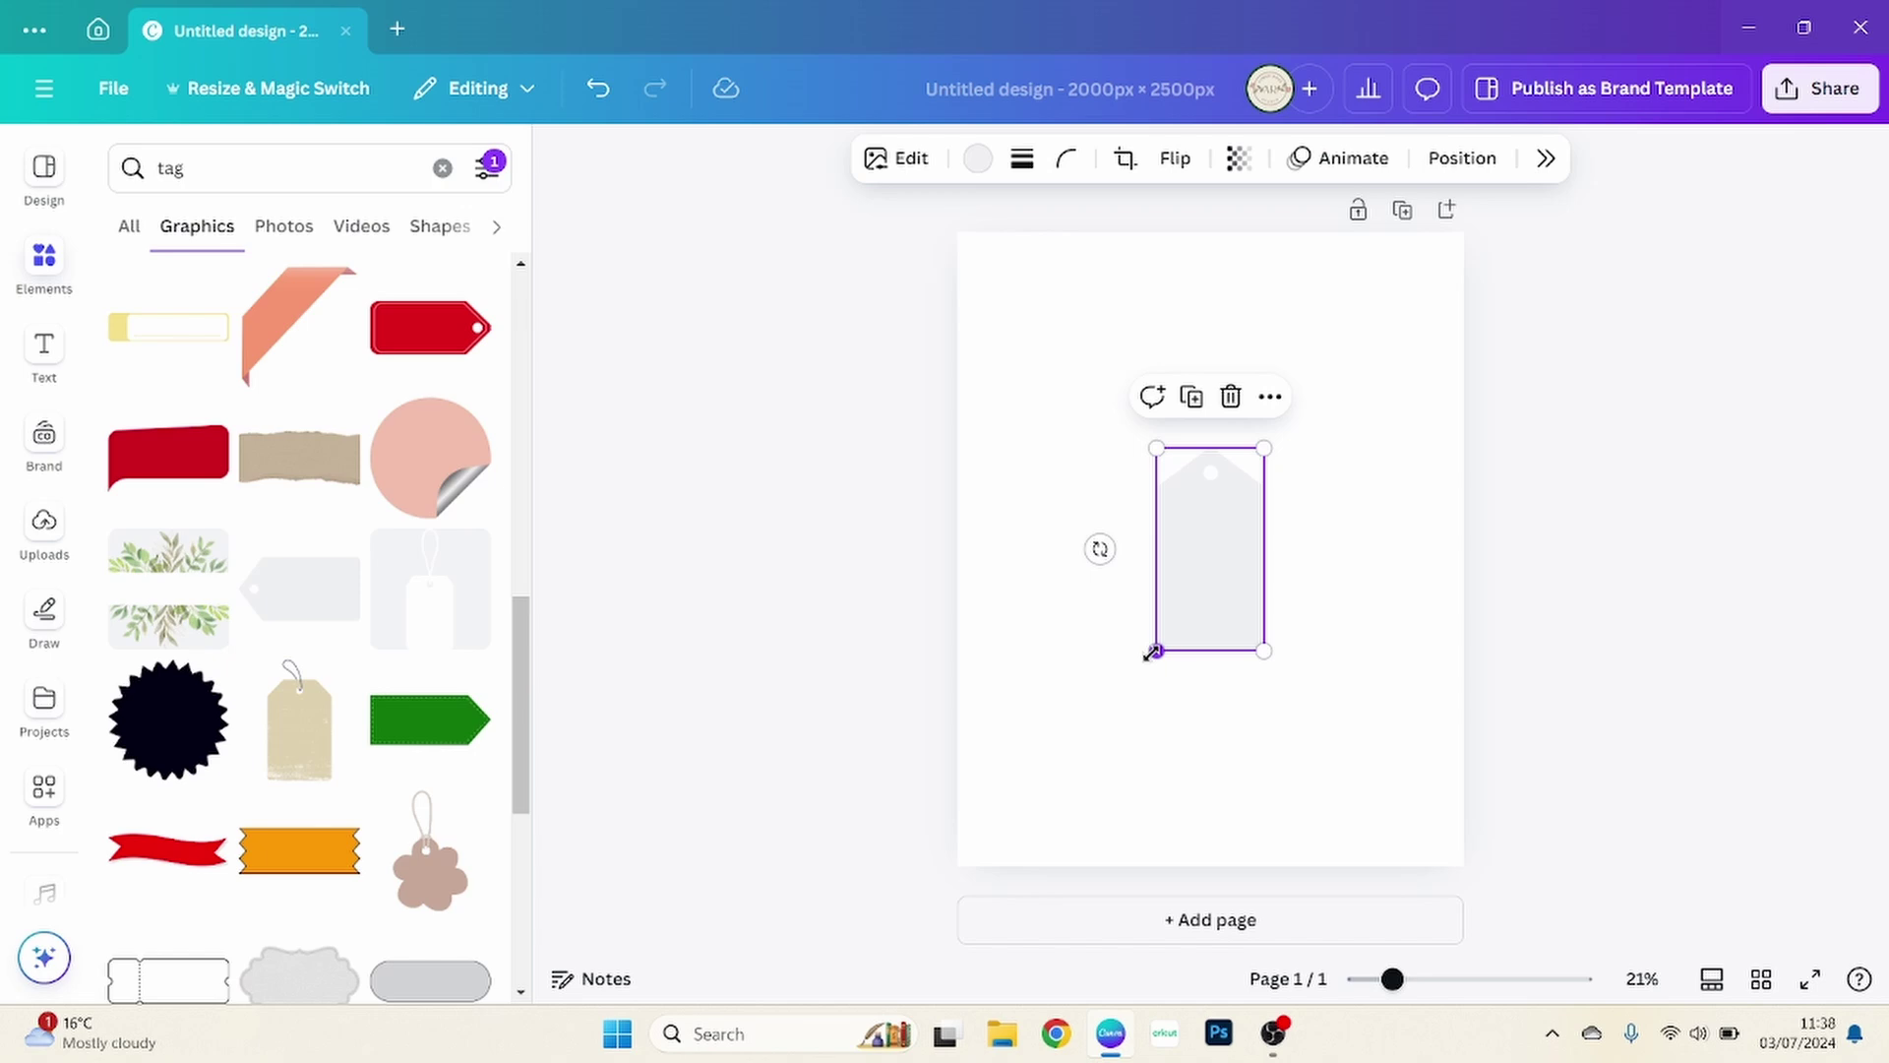
drag(1157, 650, 1007, 833)
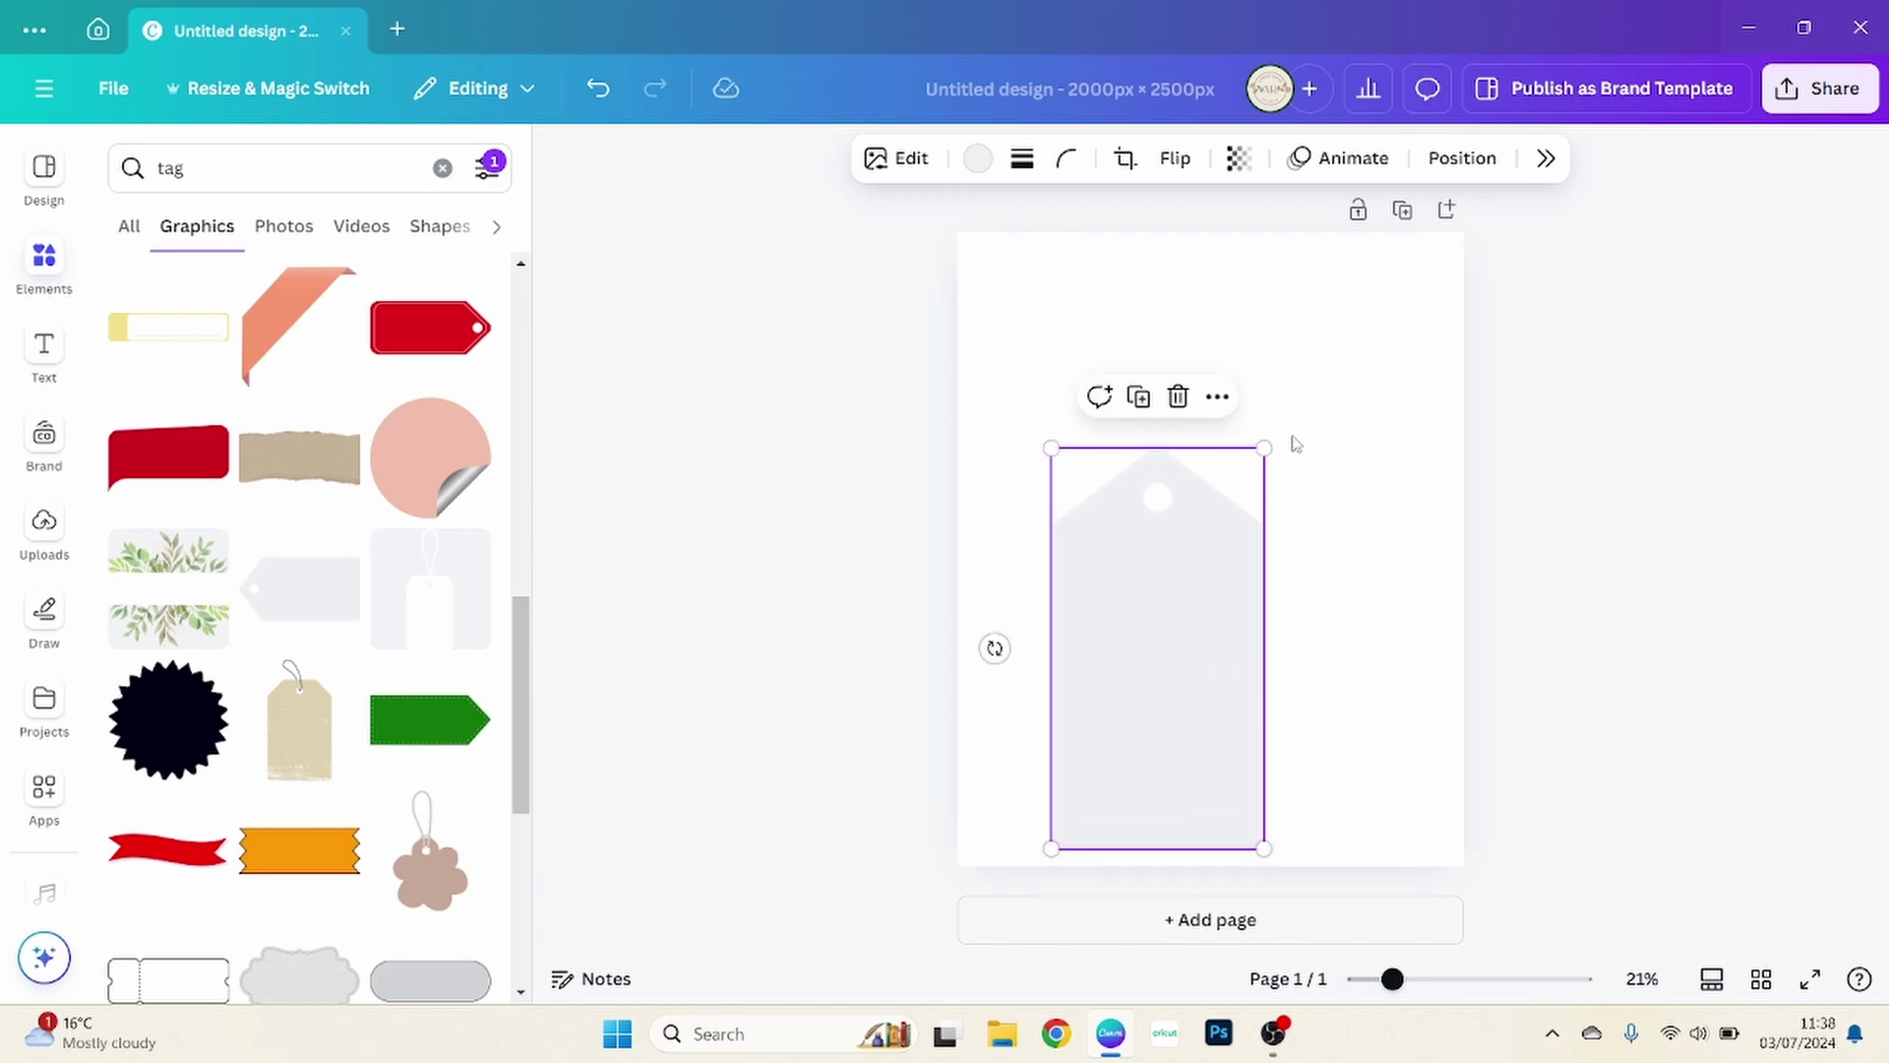
drag(1265, 448, 1417, 291)
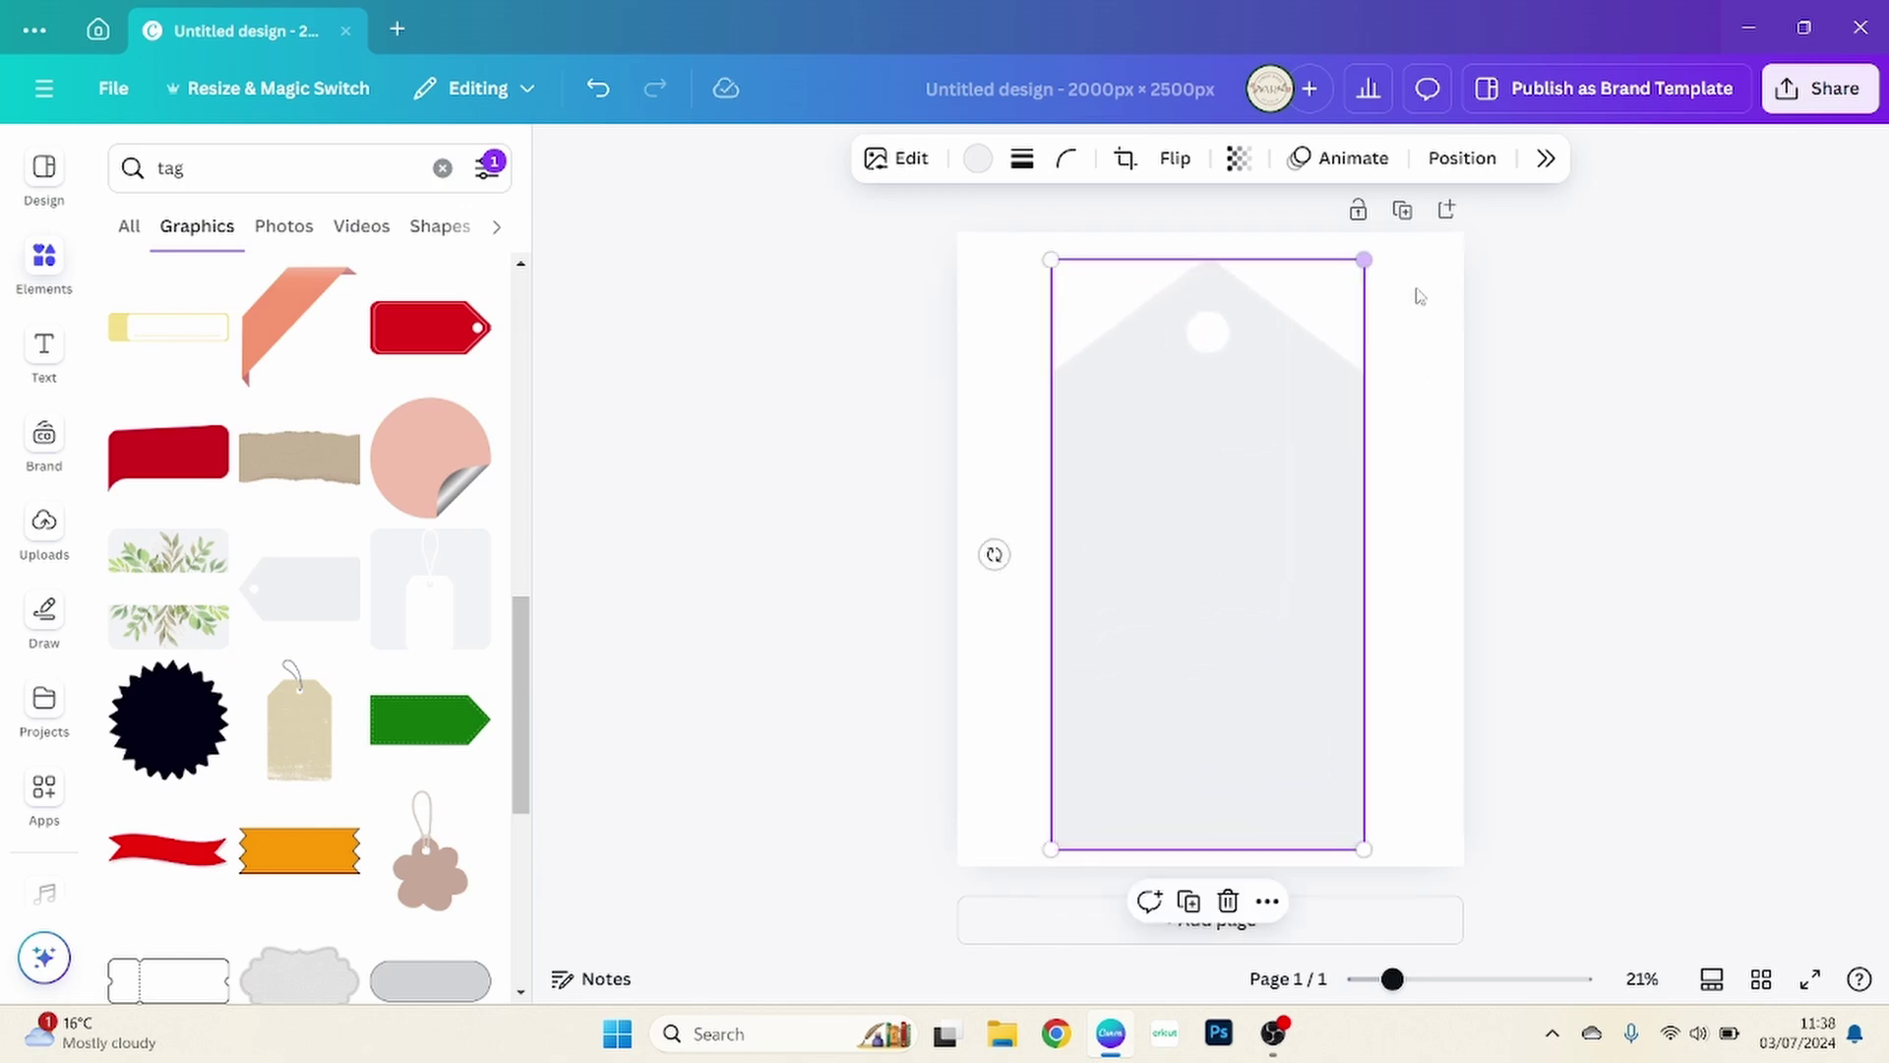
drag(1218, 434, 1226, 428)
Step: Recolour the tag solid black and deselect it
click(978, 158)
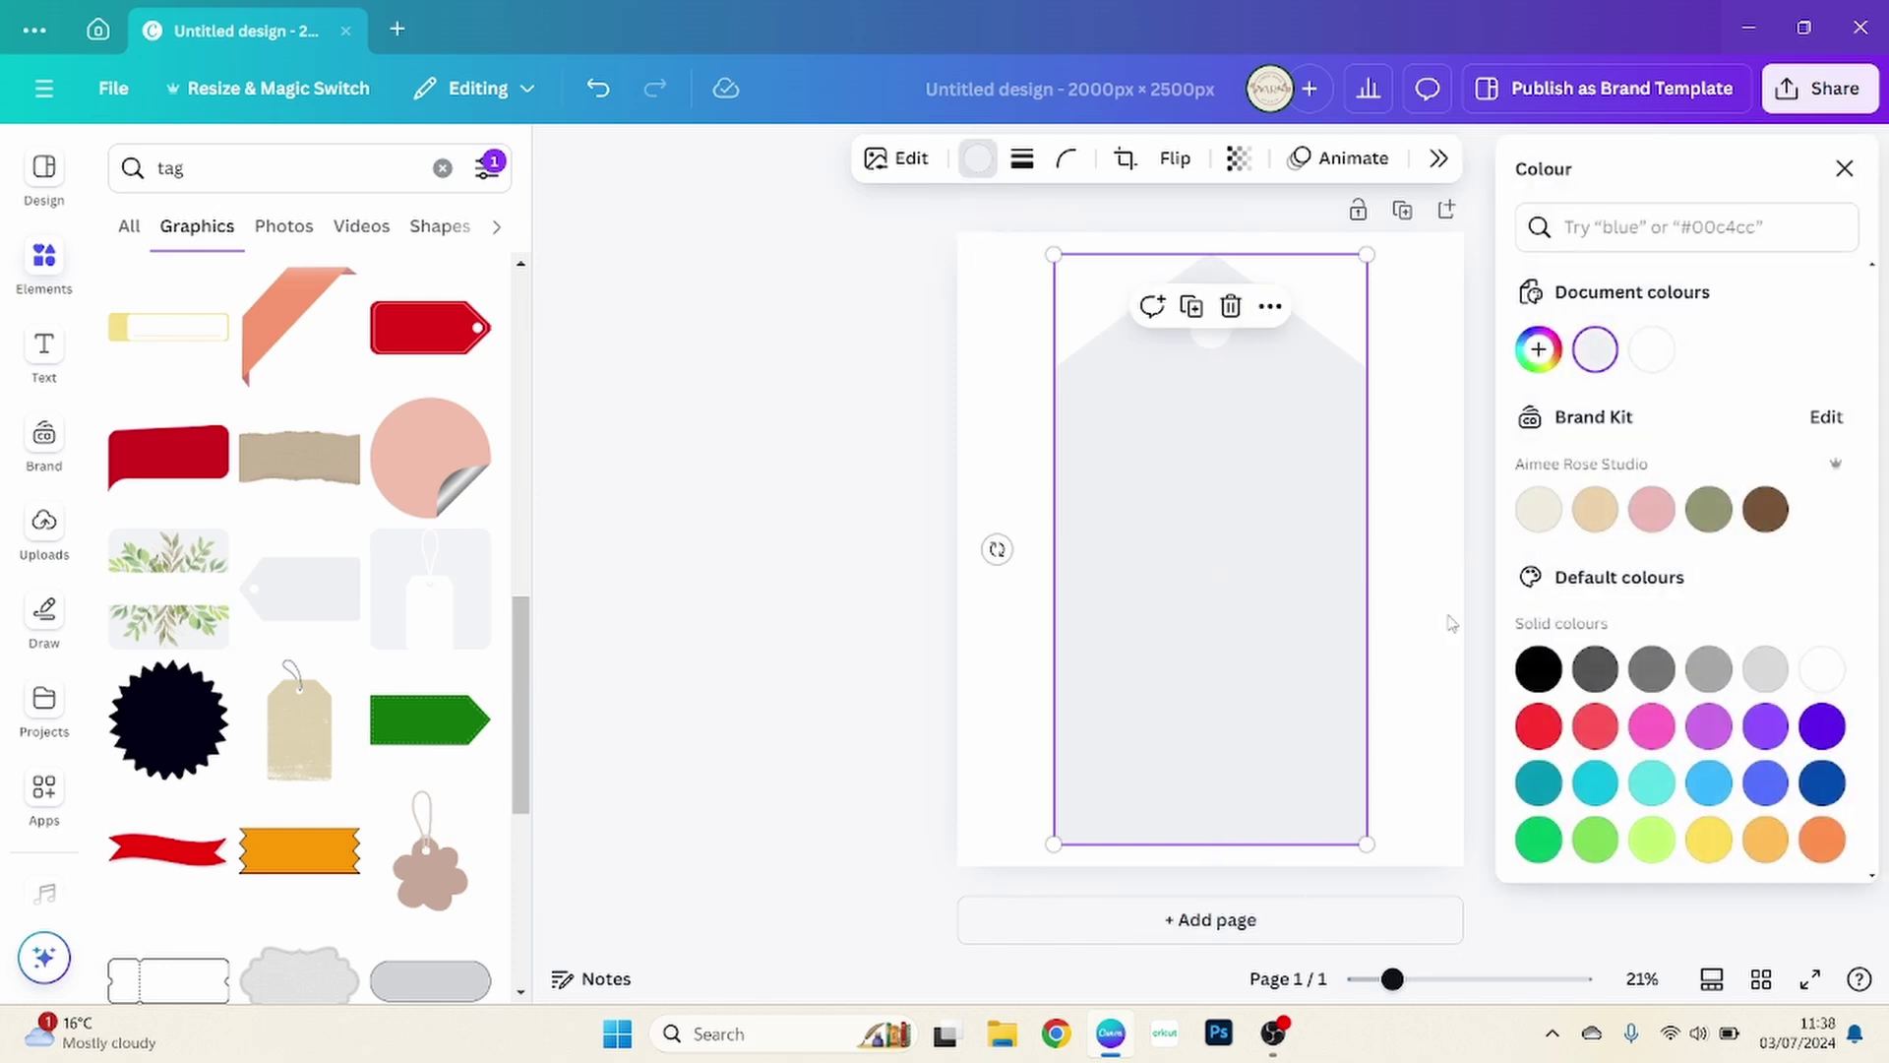
click(1538, 669)
click(723, 431)
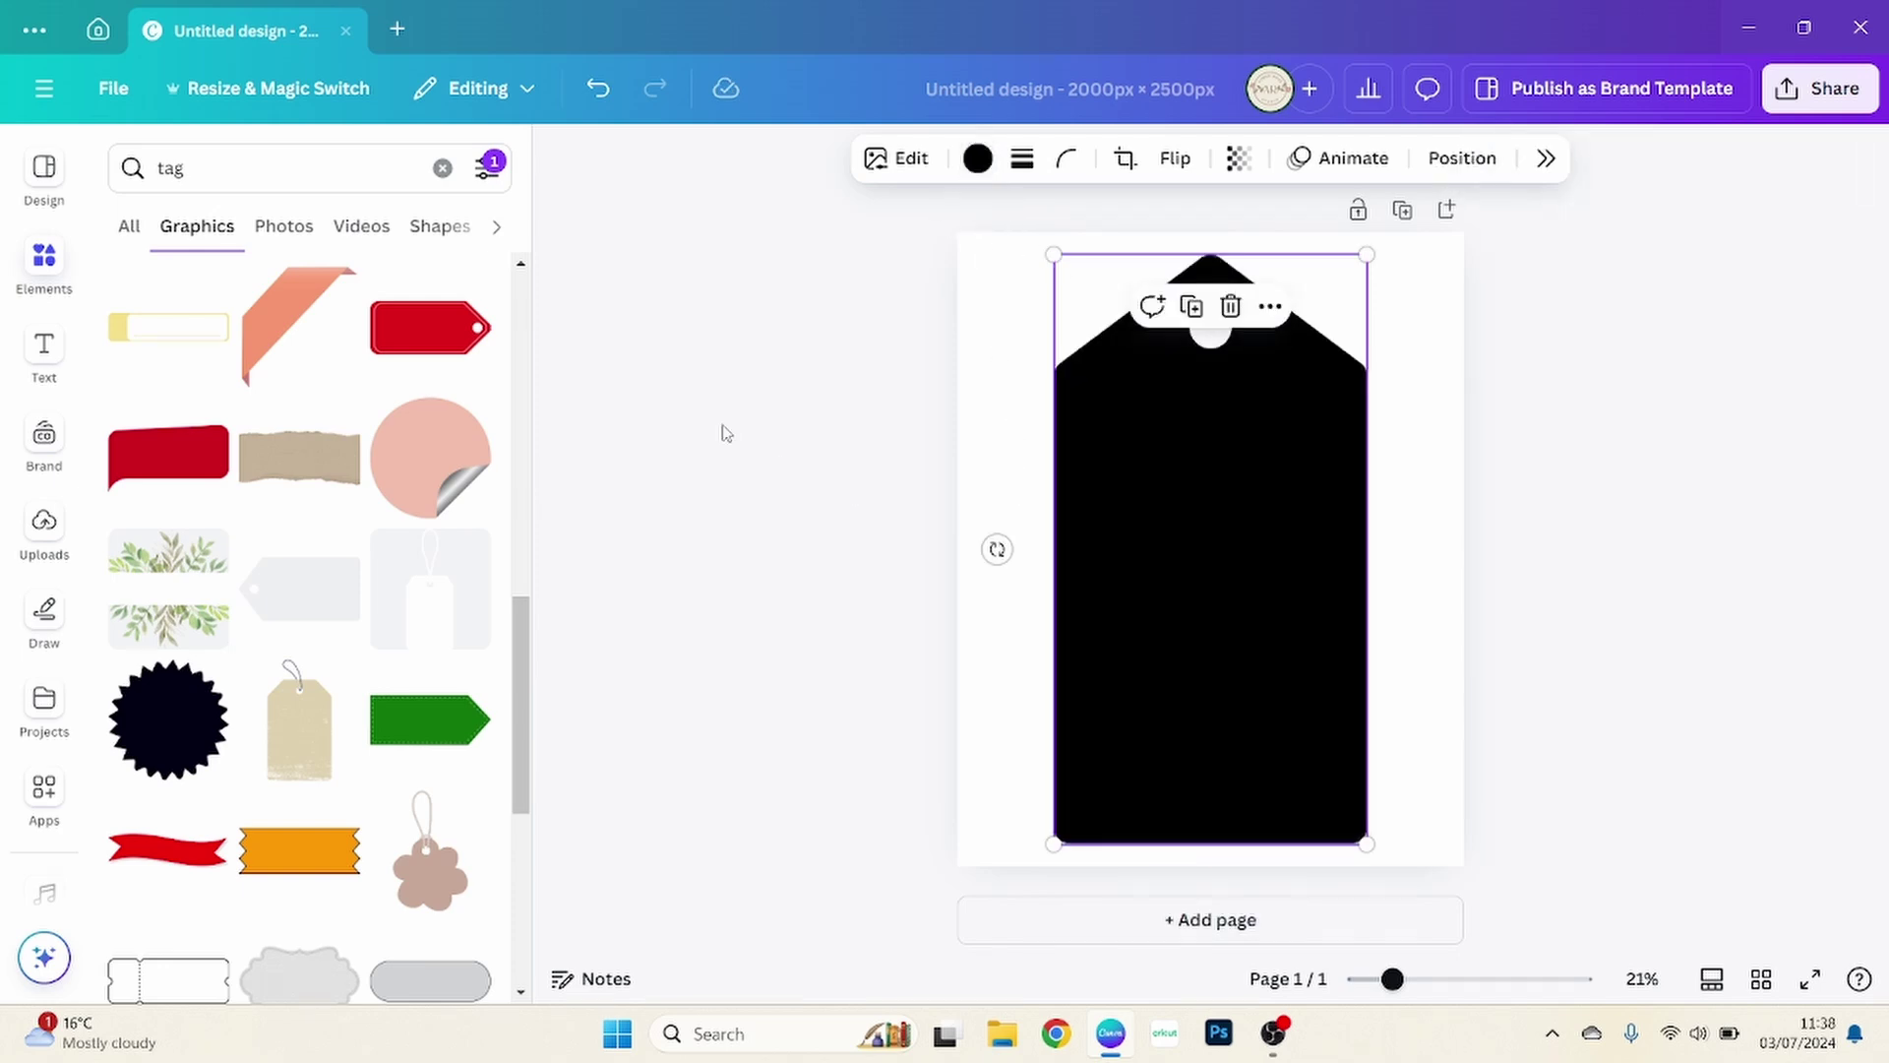
click(1473, 497)
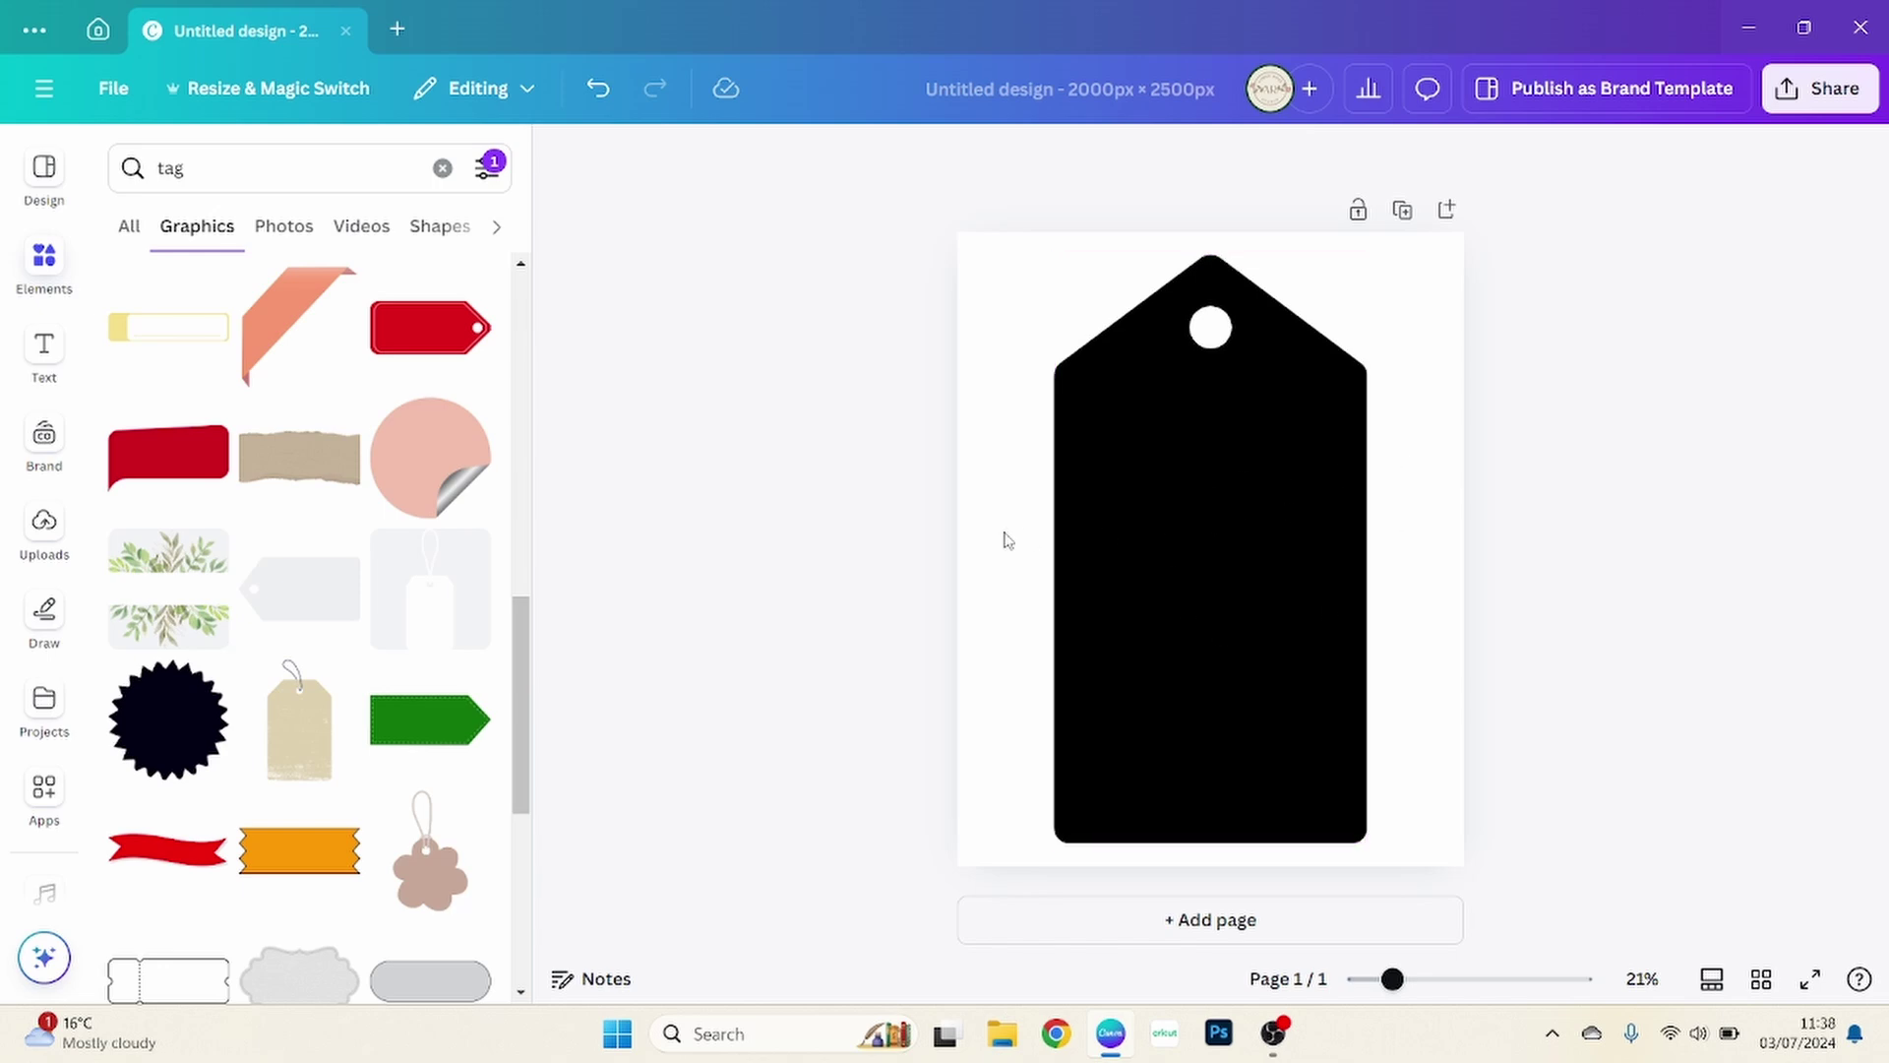
Step: Download the design as an SVG with transparent background, saved as 'tag' in Downloads
click(1816, 87)
click(1614, 714)
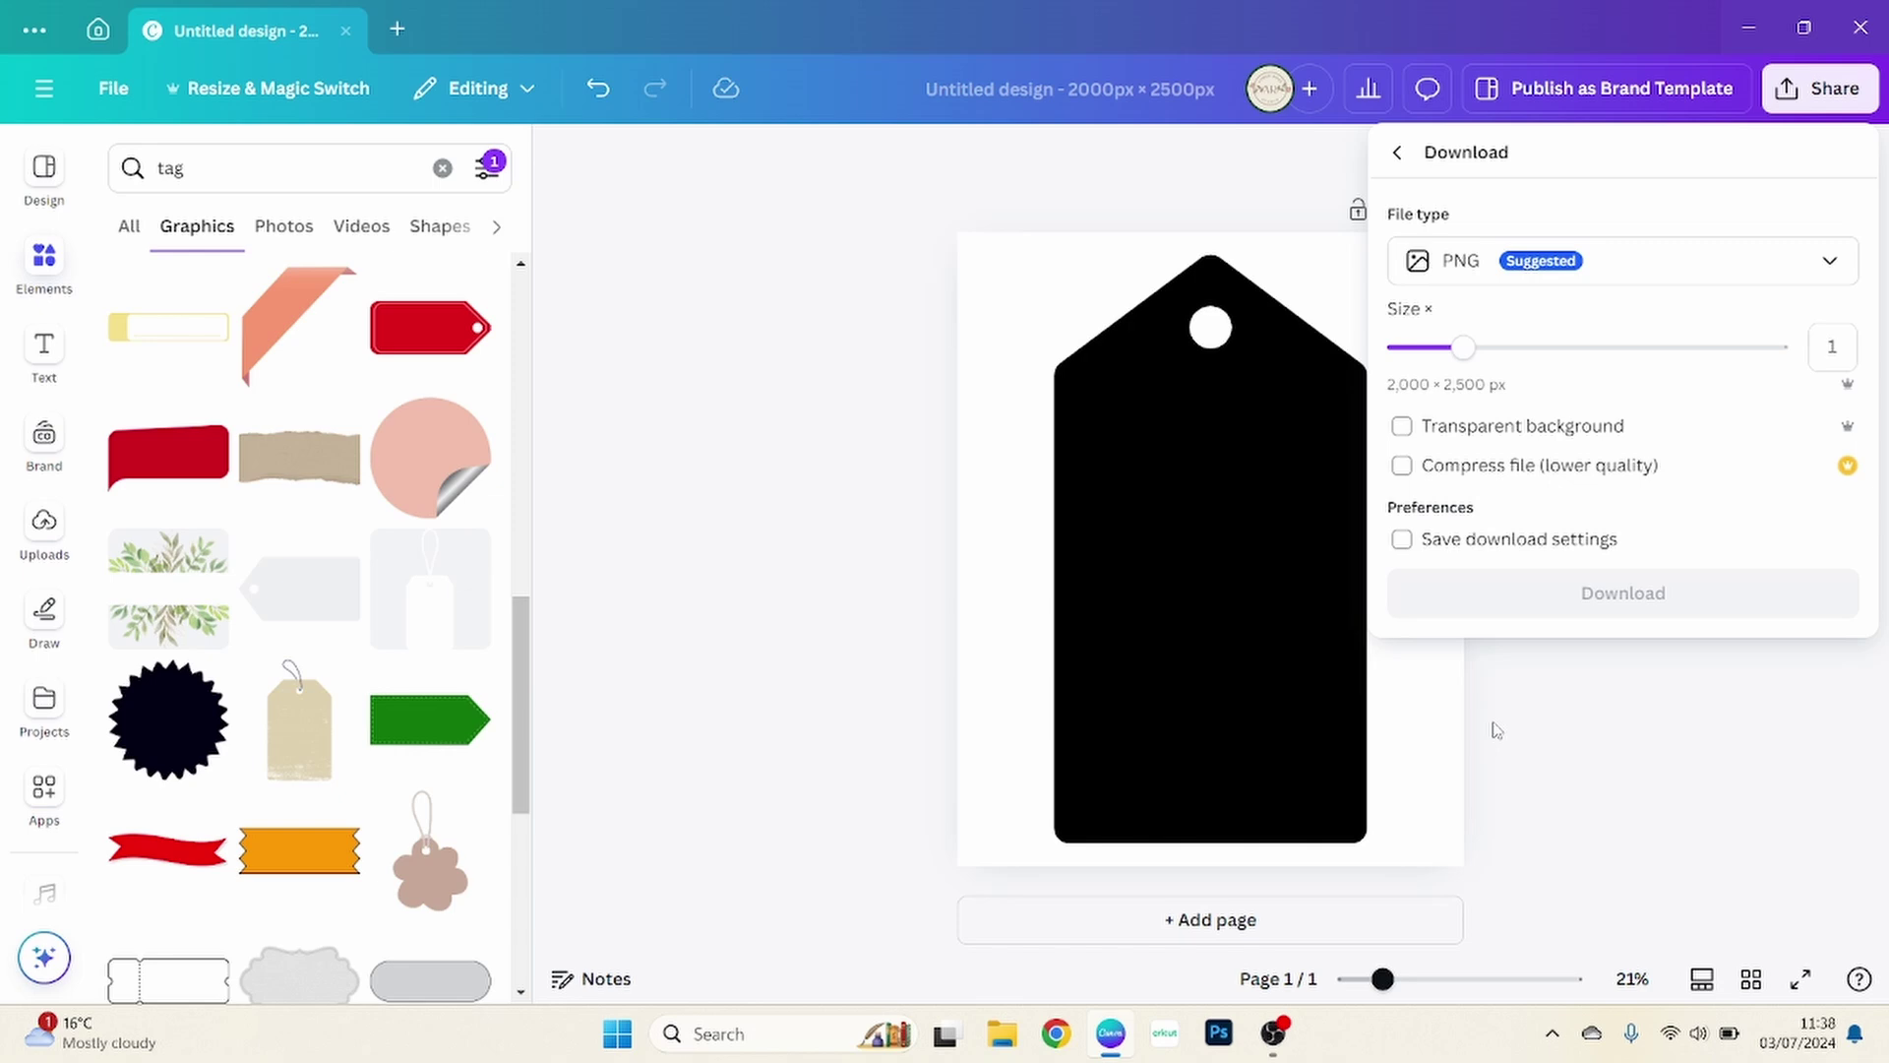
click(1565, 261)
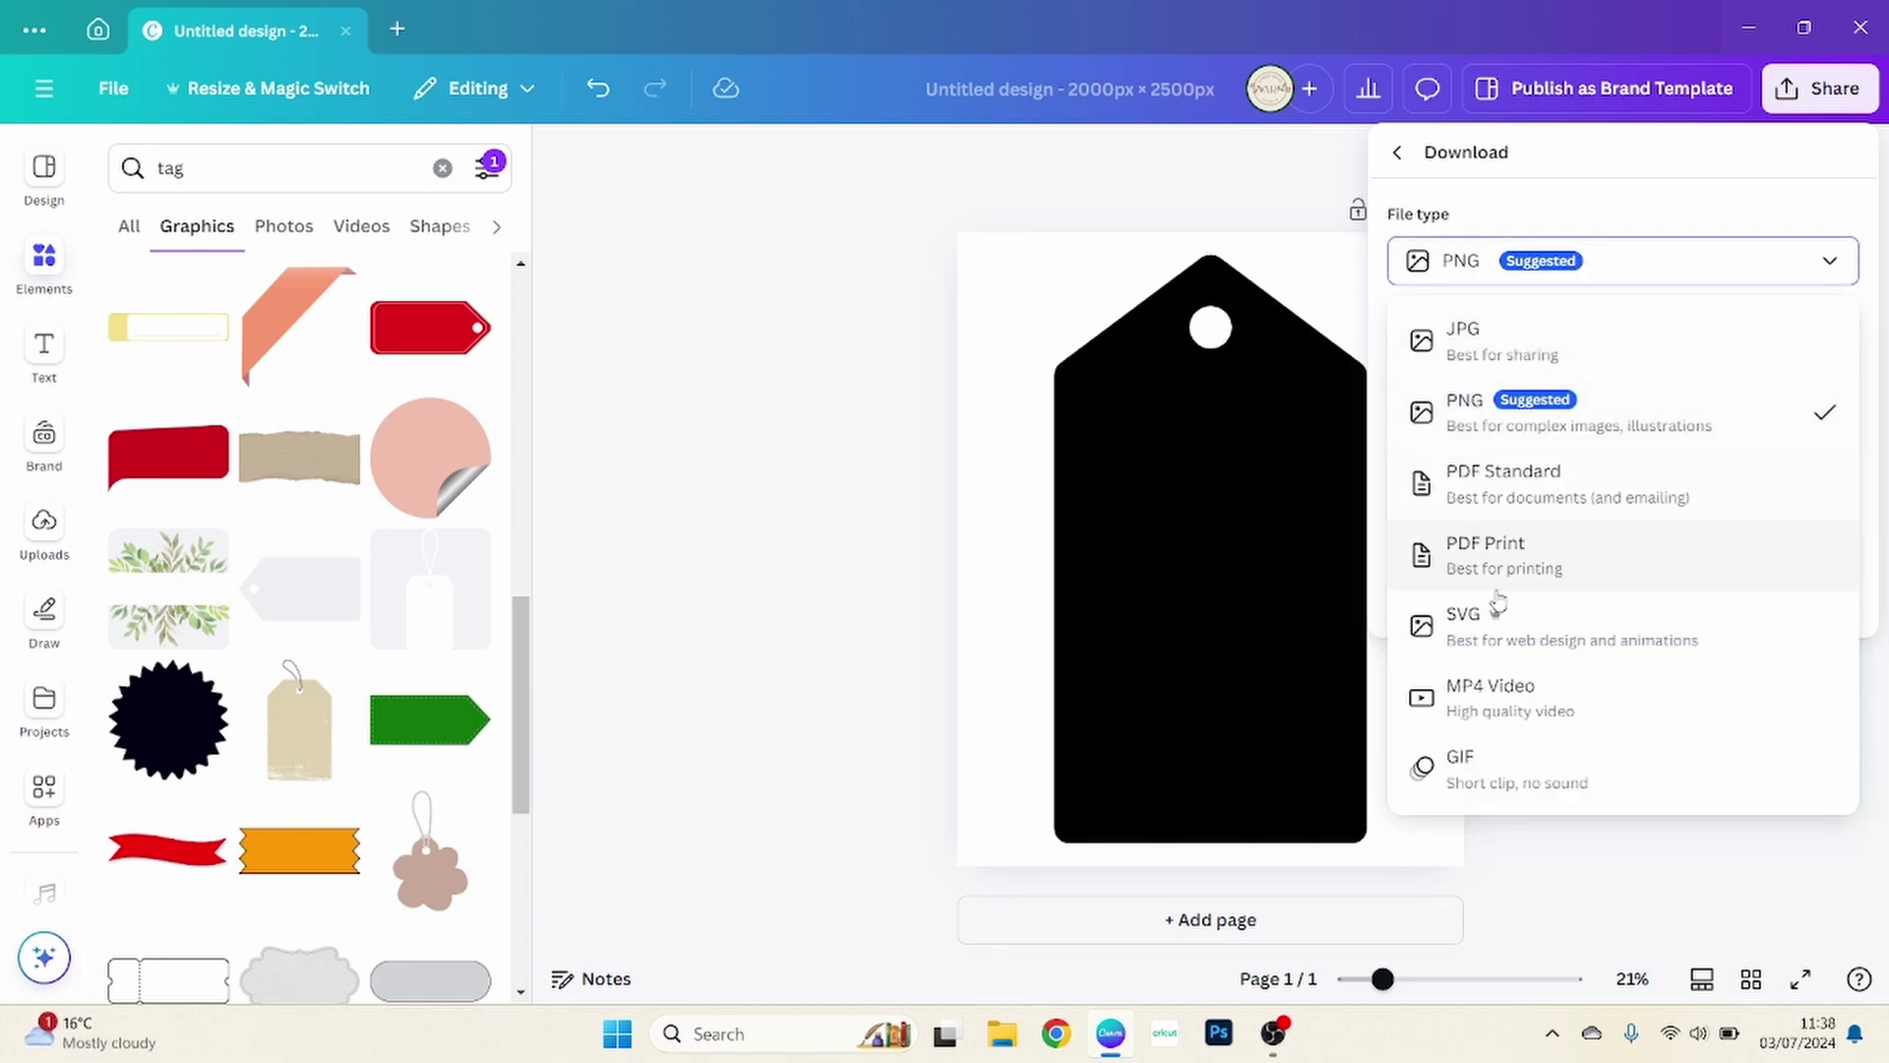
click(1493, 630)
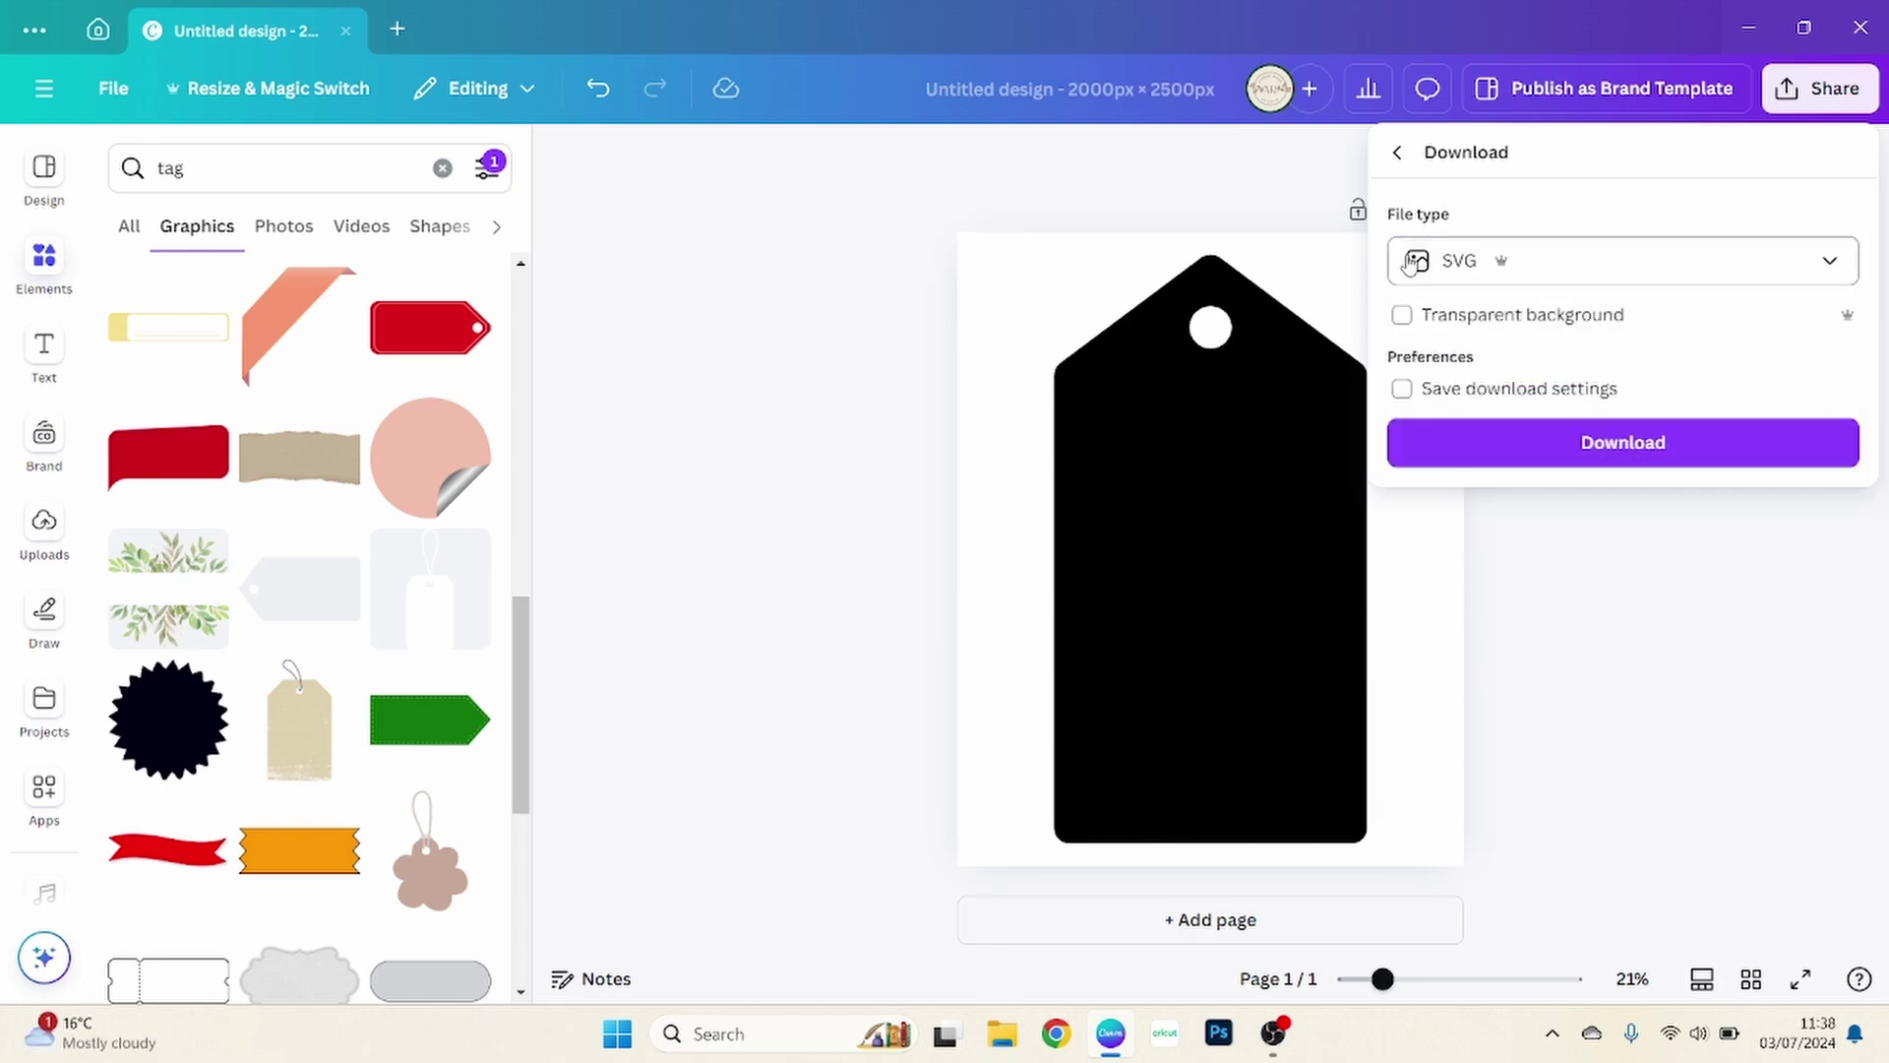
click(1618, 459)
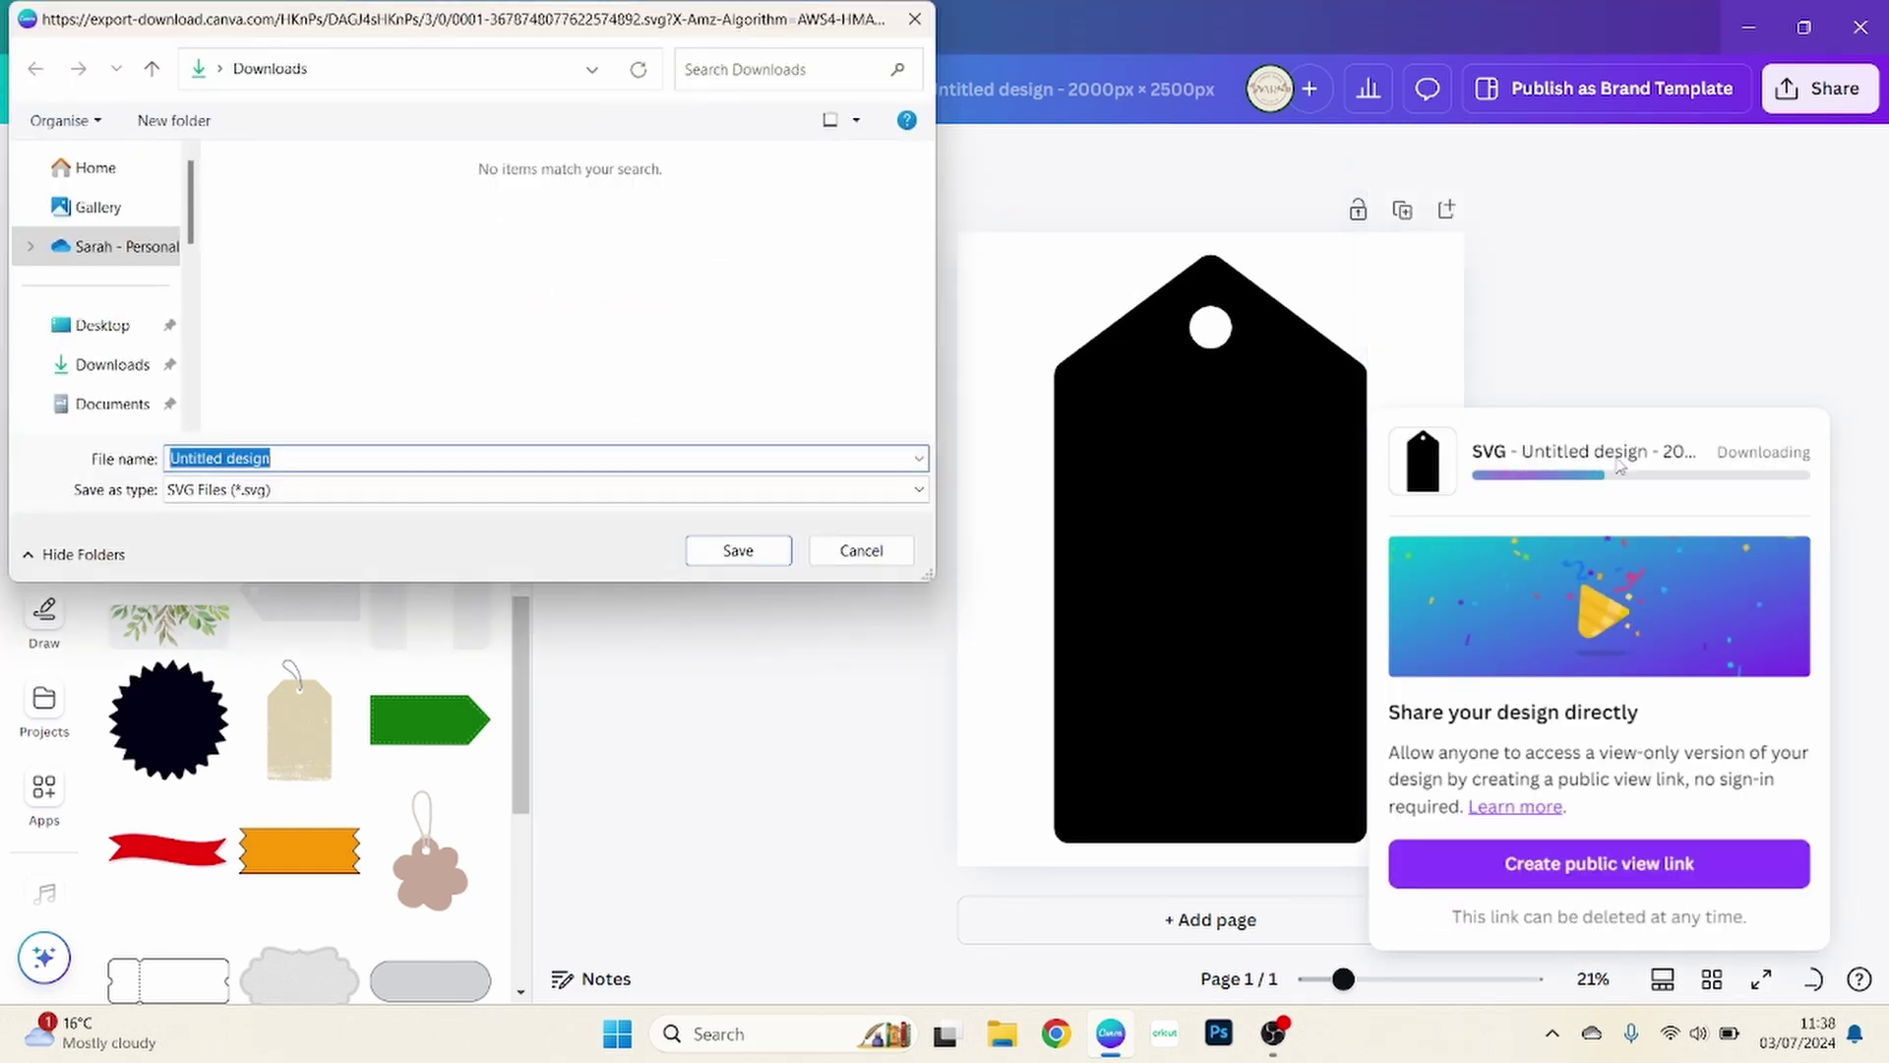
text(tag)
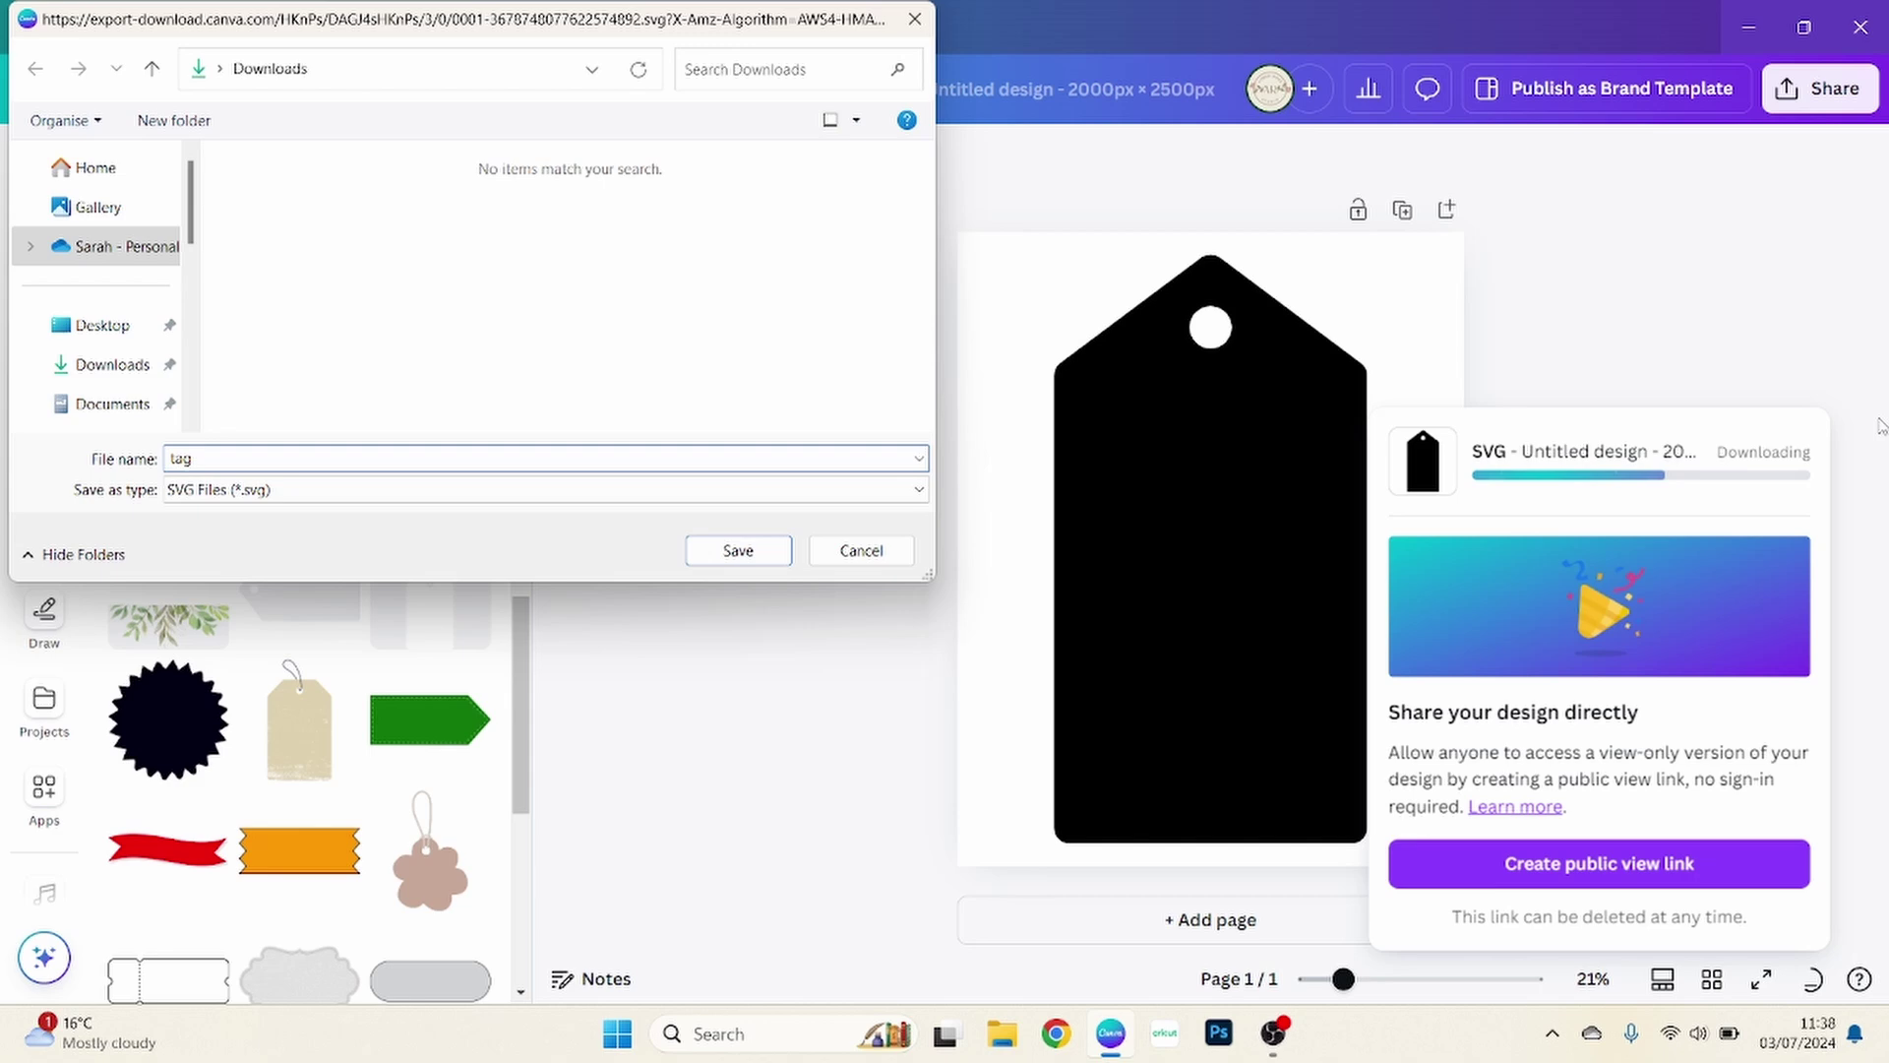
click(739, 552)
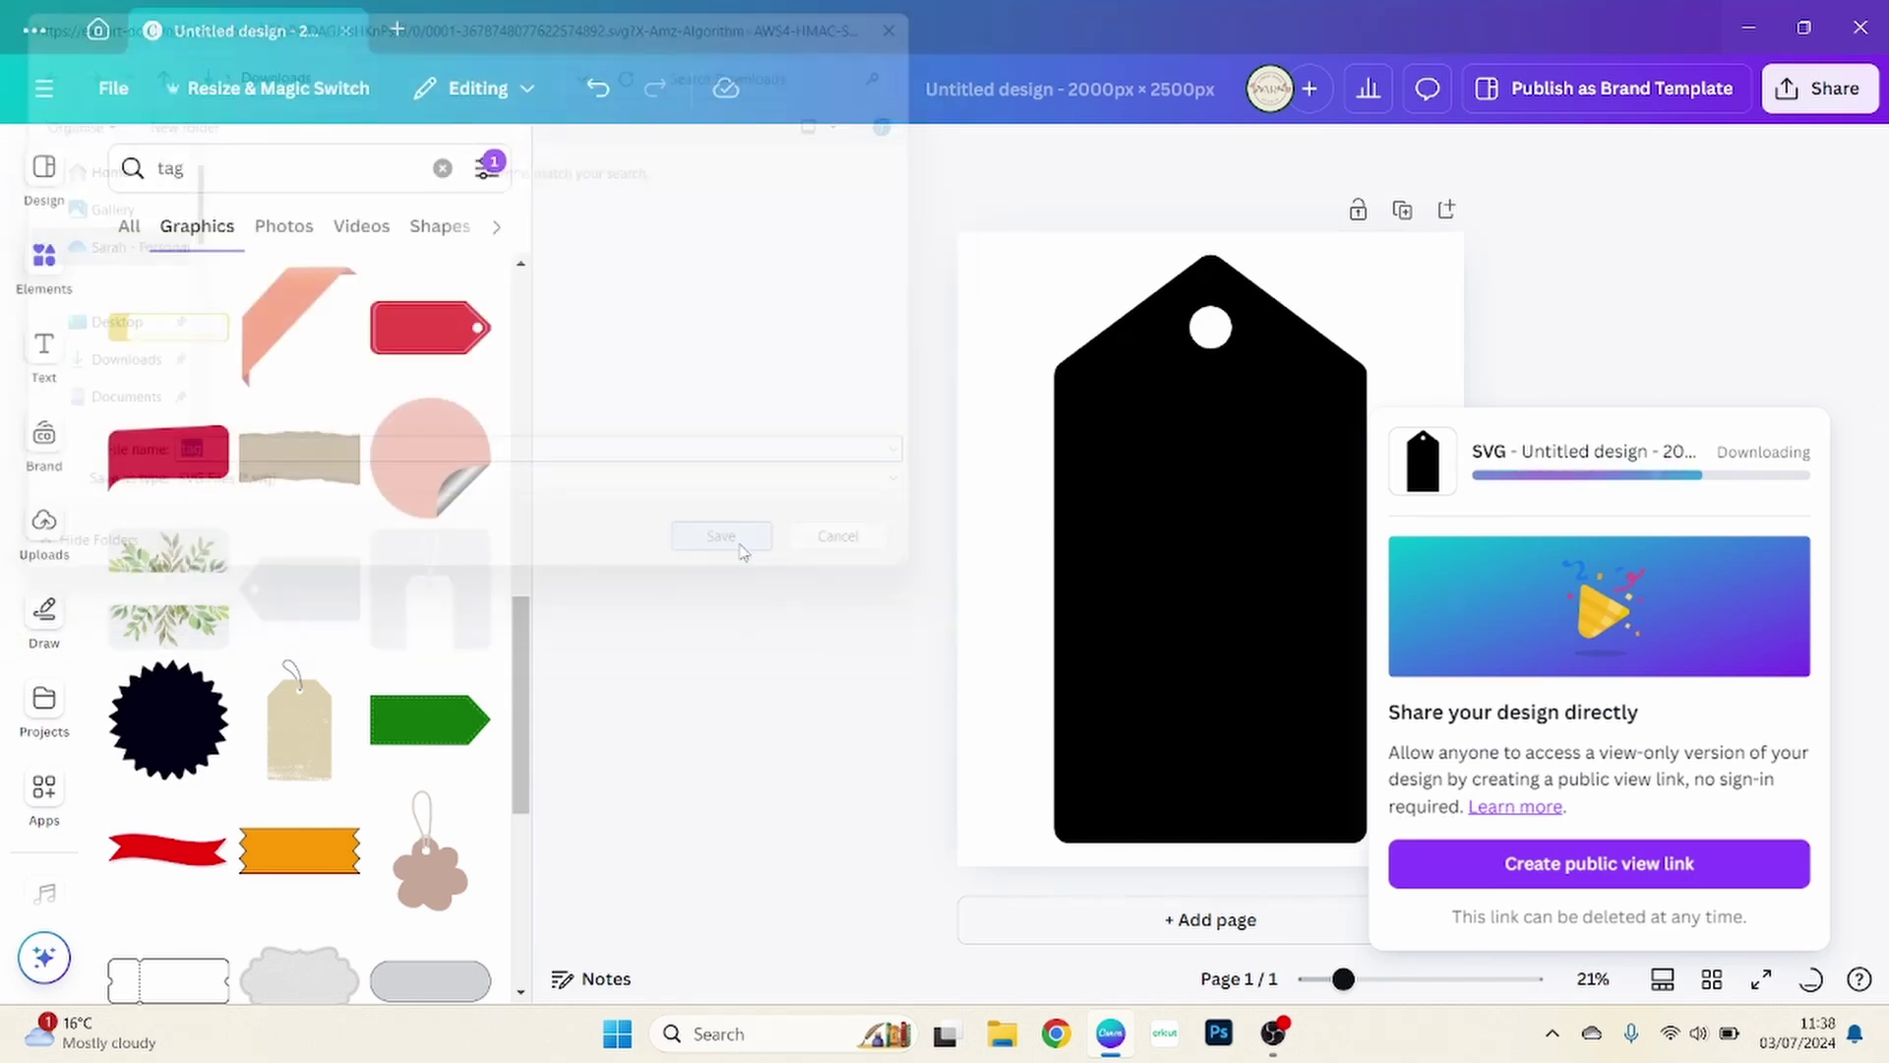
Step: Minimize Canva and start a blank PowerPoint presentation
click(1749, 28)
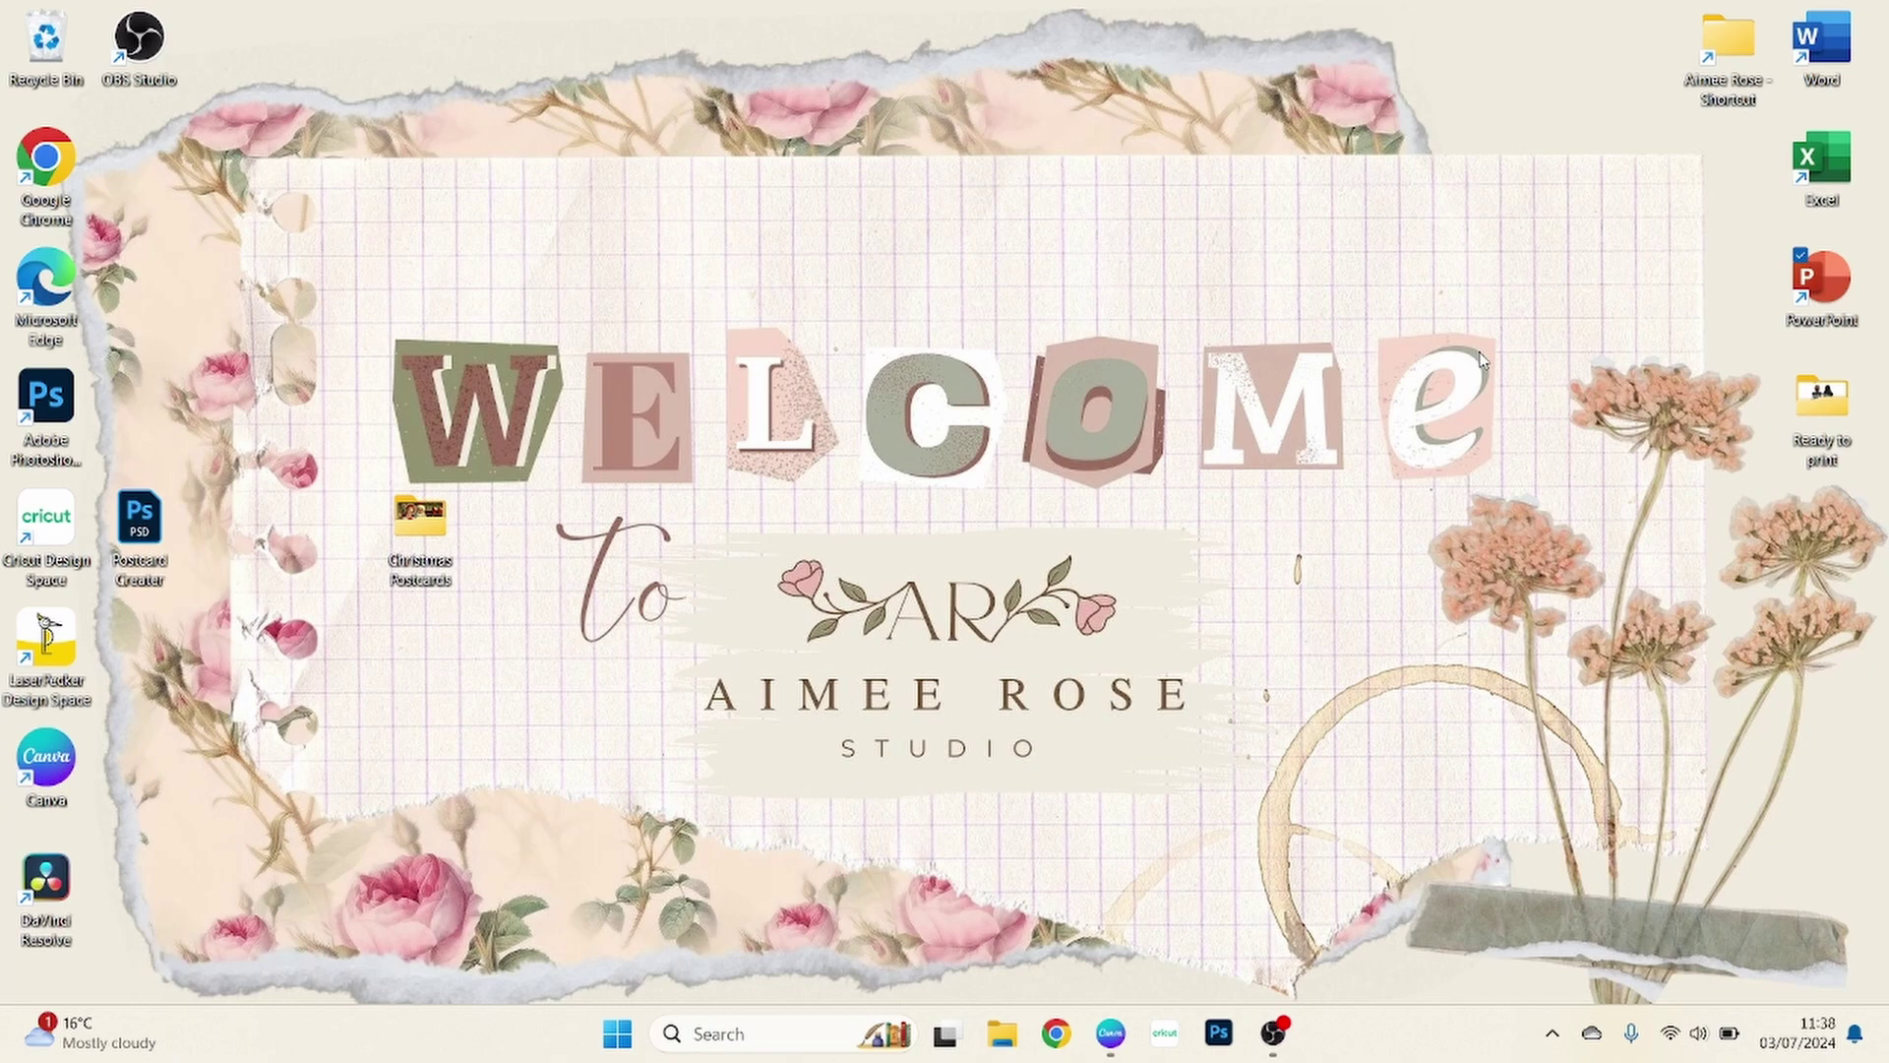
double_click(1834, 291)
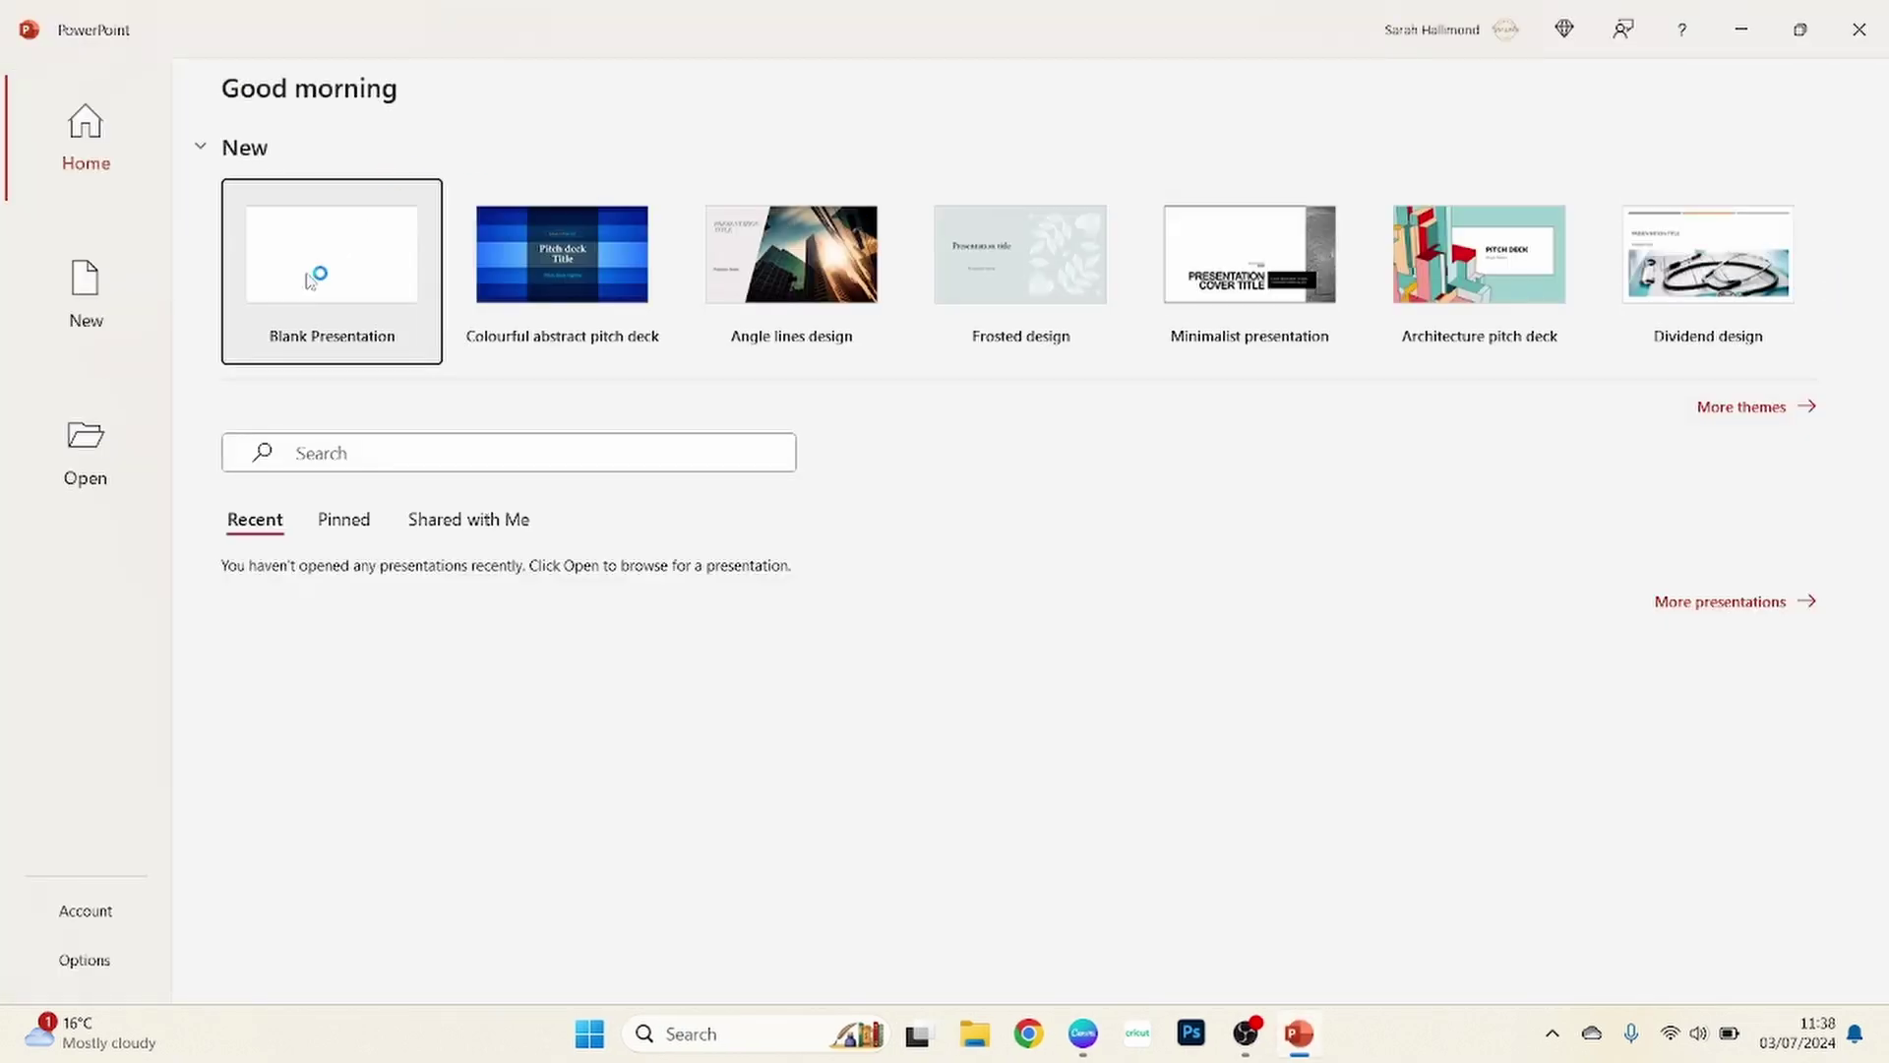
click(315, 275)
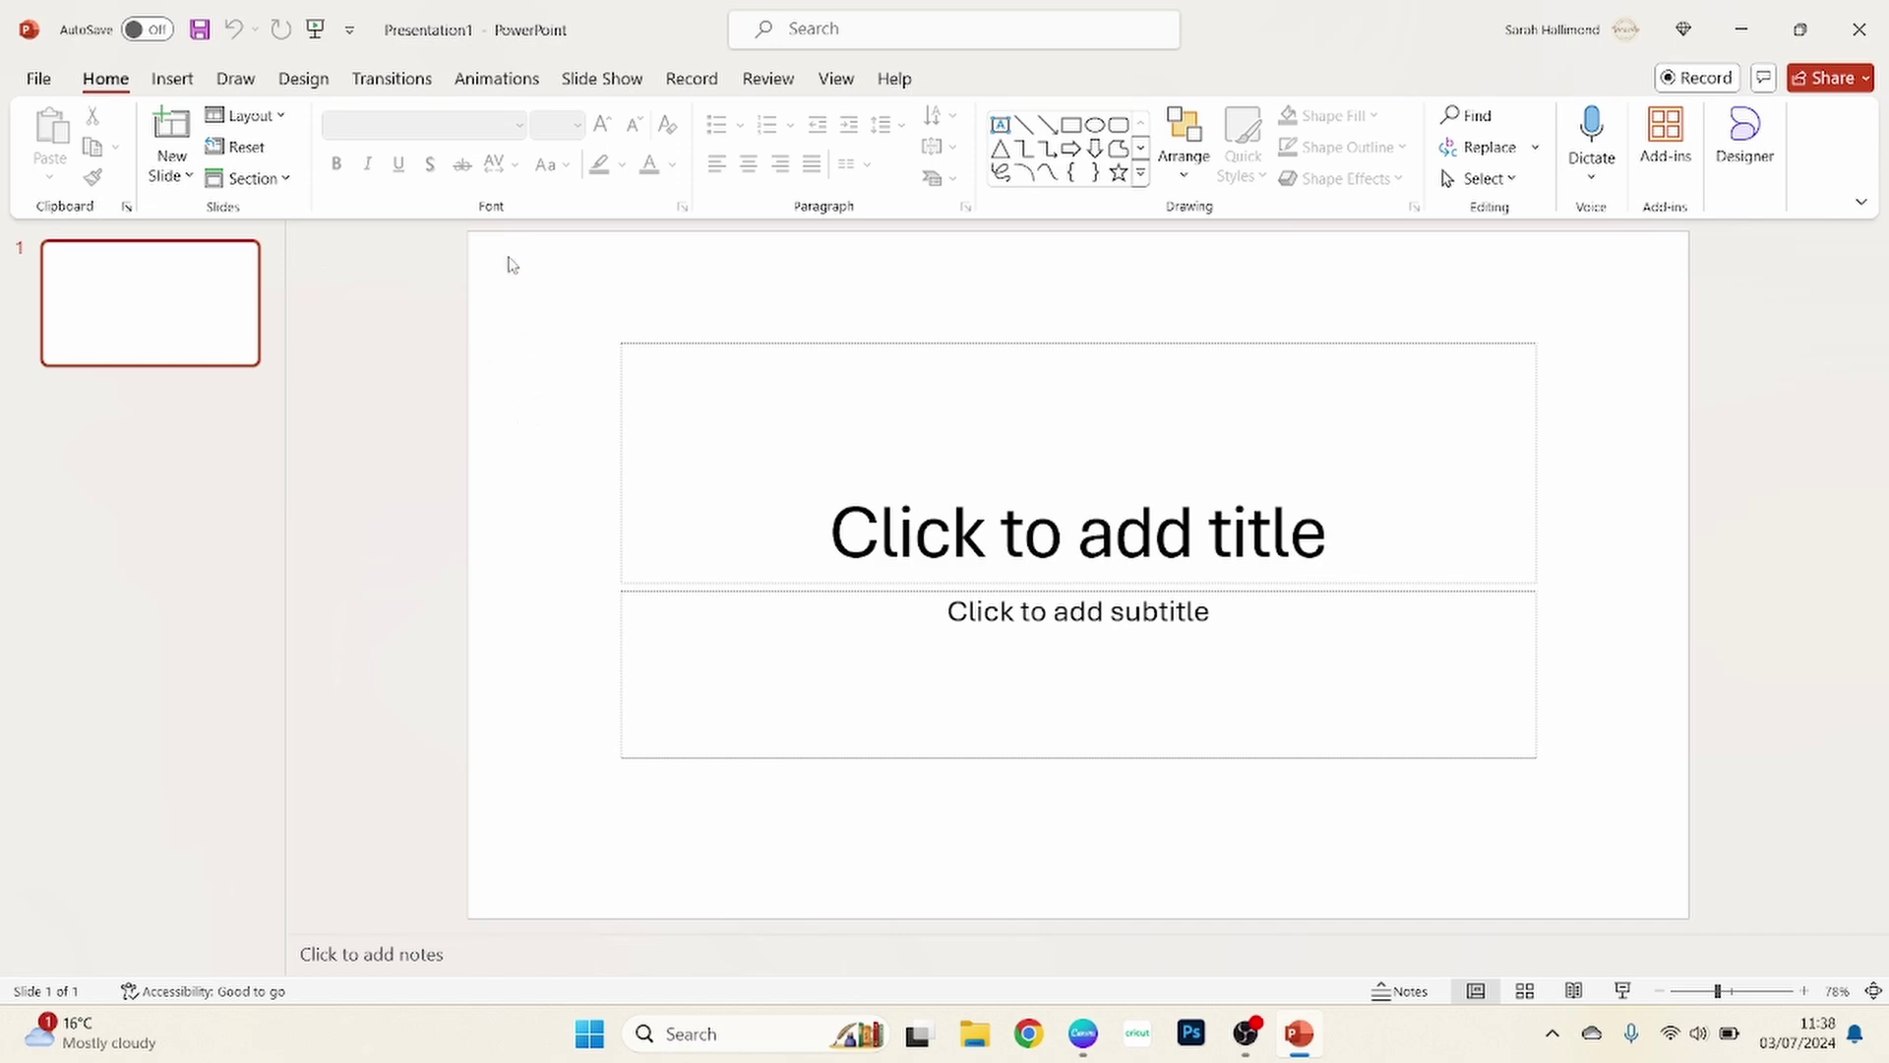
Step: Delete the title and subtitle placeholders from the slide
drag(508, 258, 1657, 889)
key(Delete)
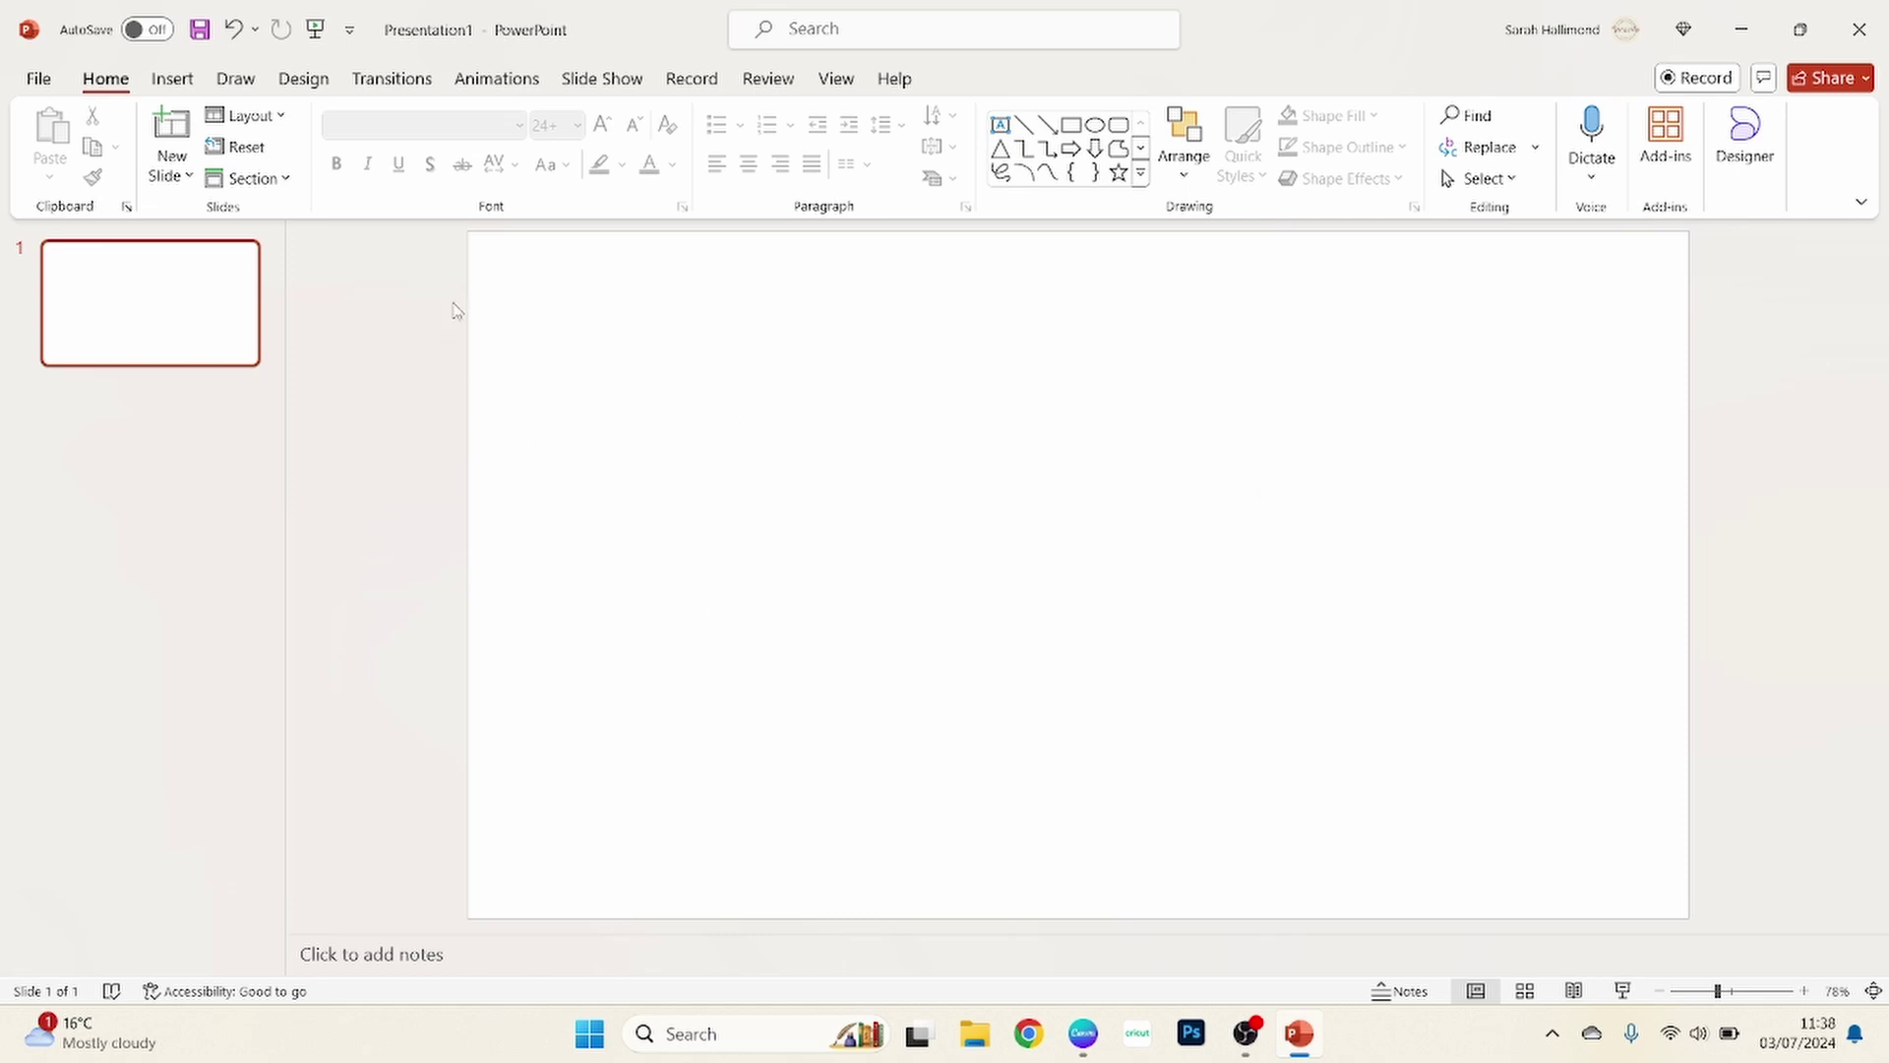
drag(469, 286, 1716, 919)
Step: Insert the tag SVG from the Downloads folder onto the slide
click(172, 84)
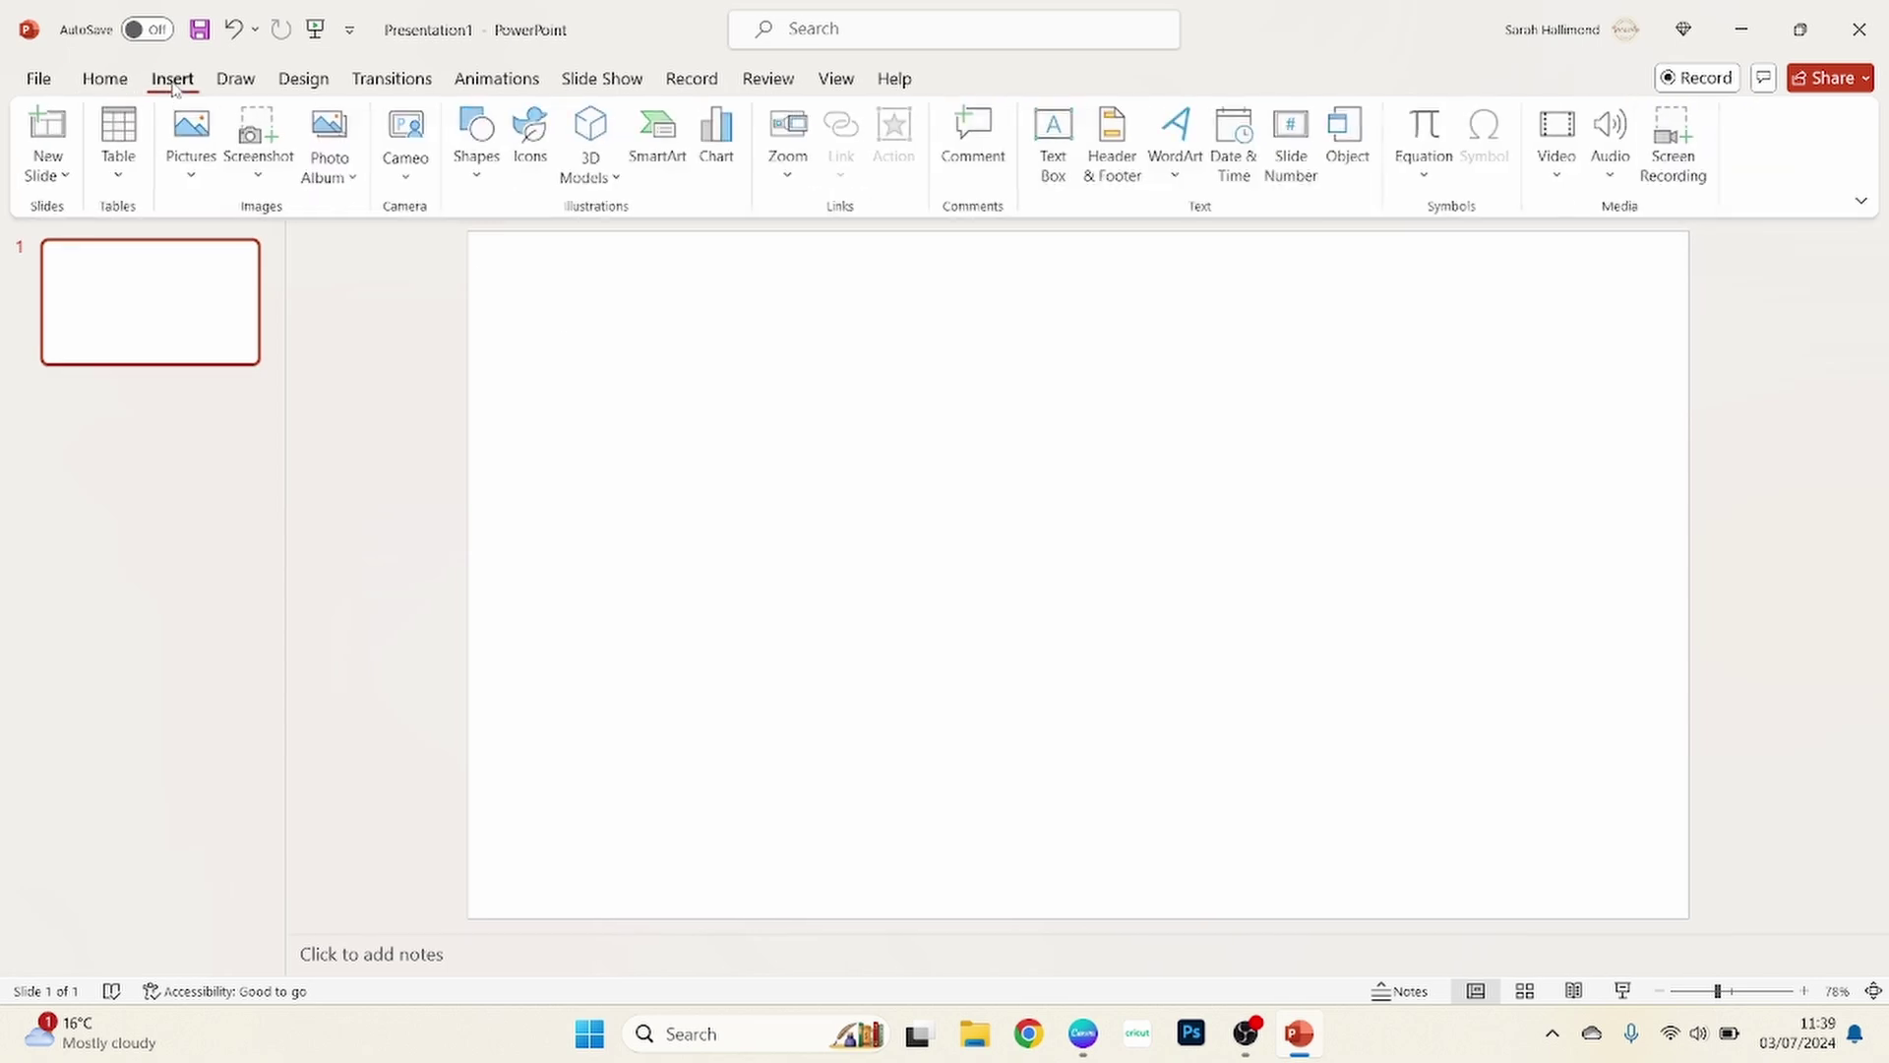
click(189, 134)
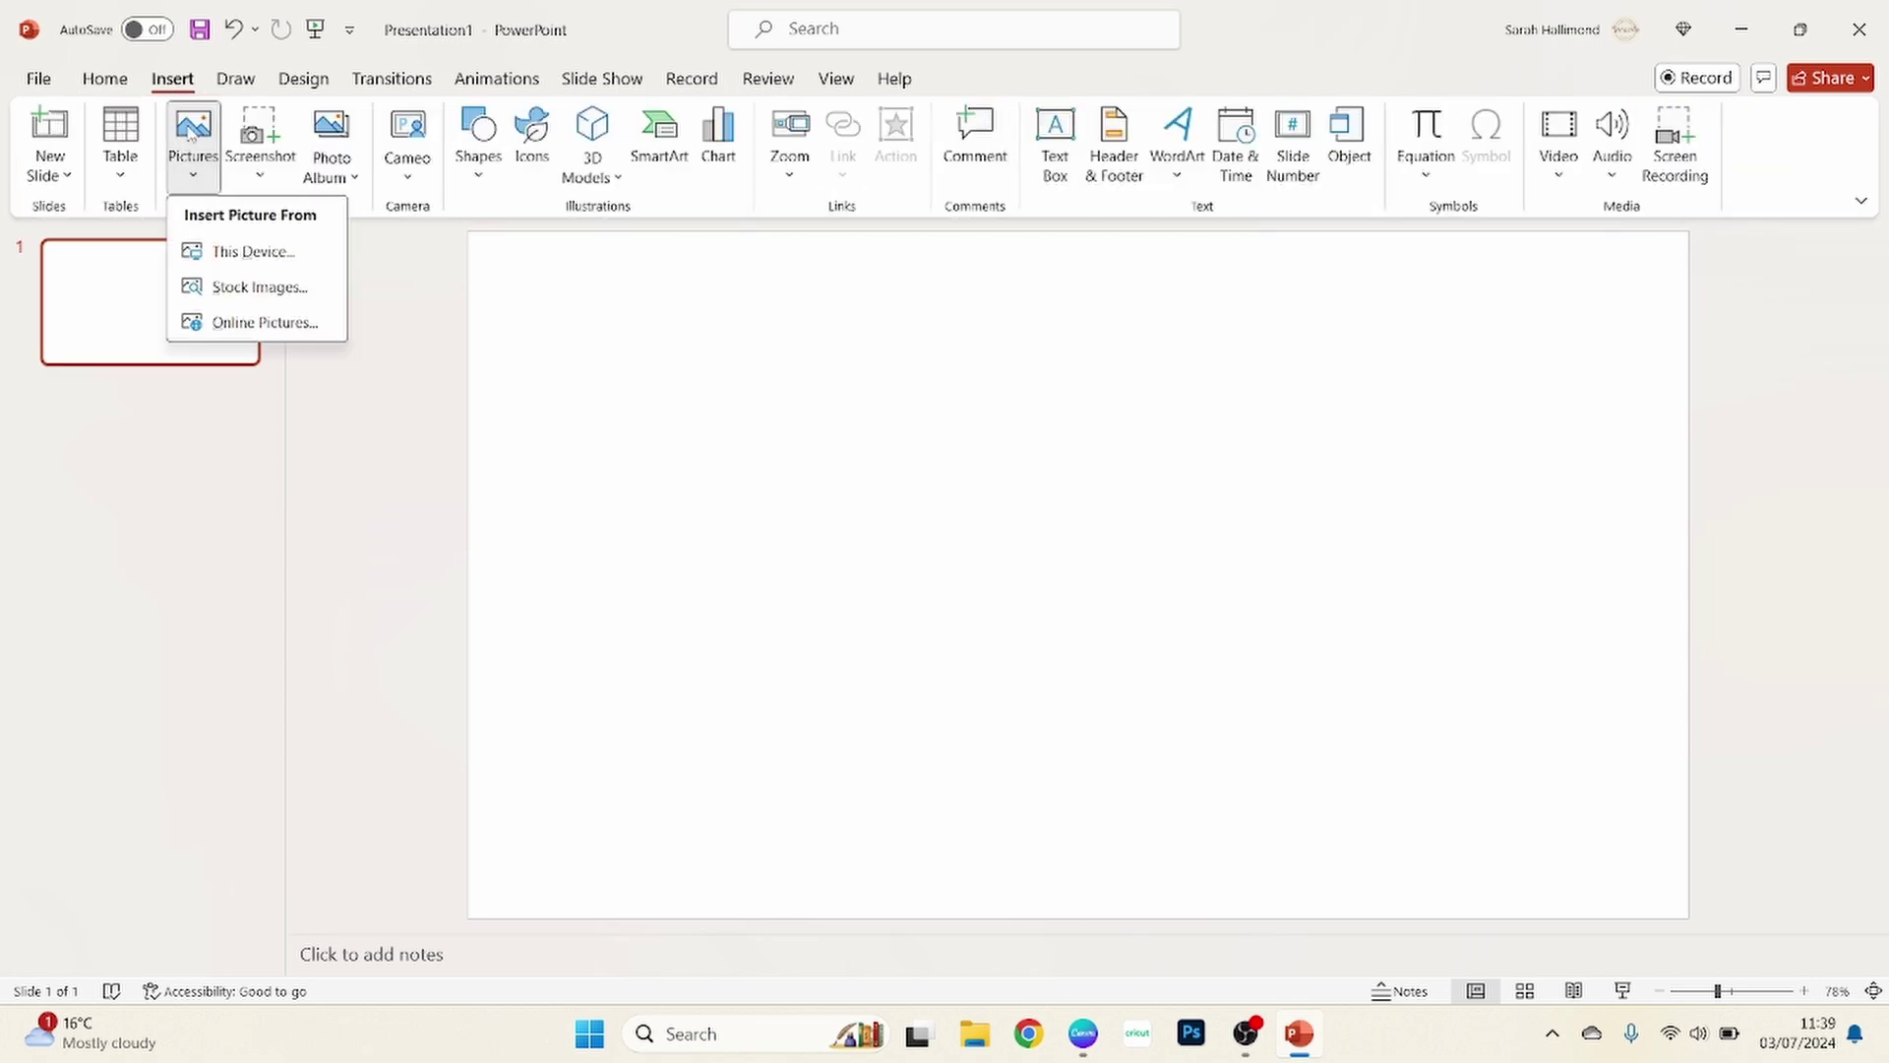
click(228, 254)
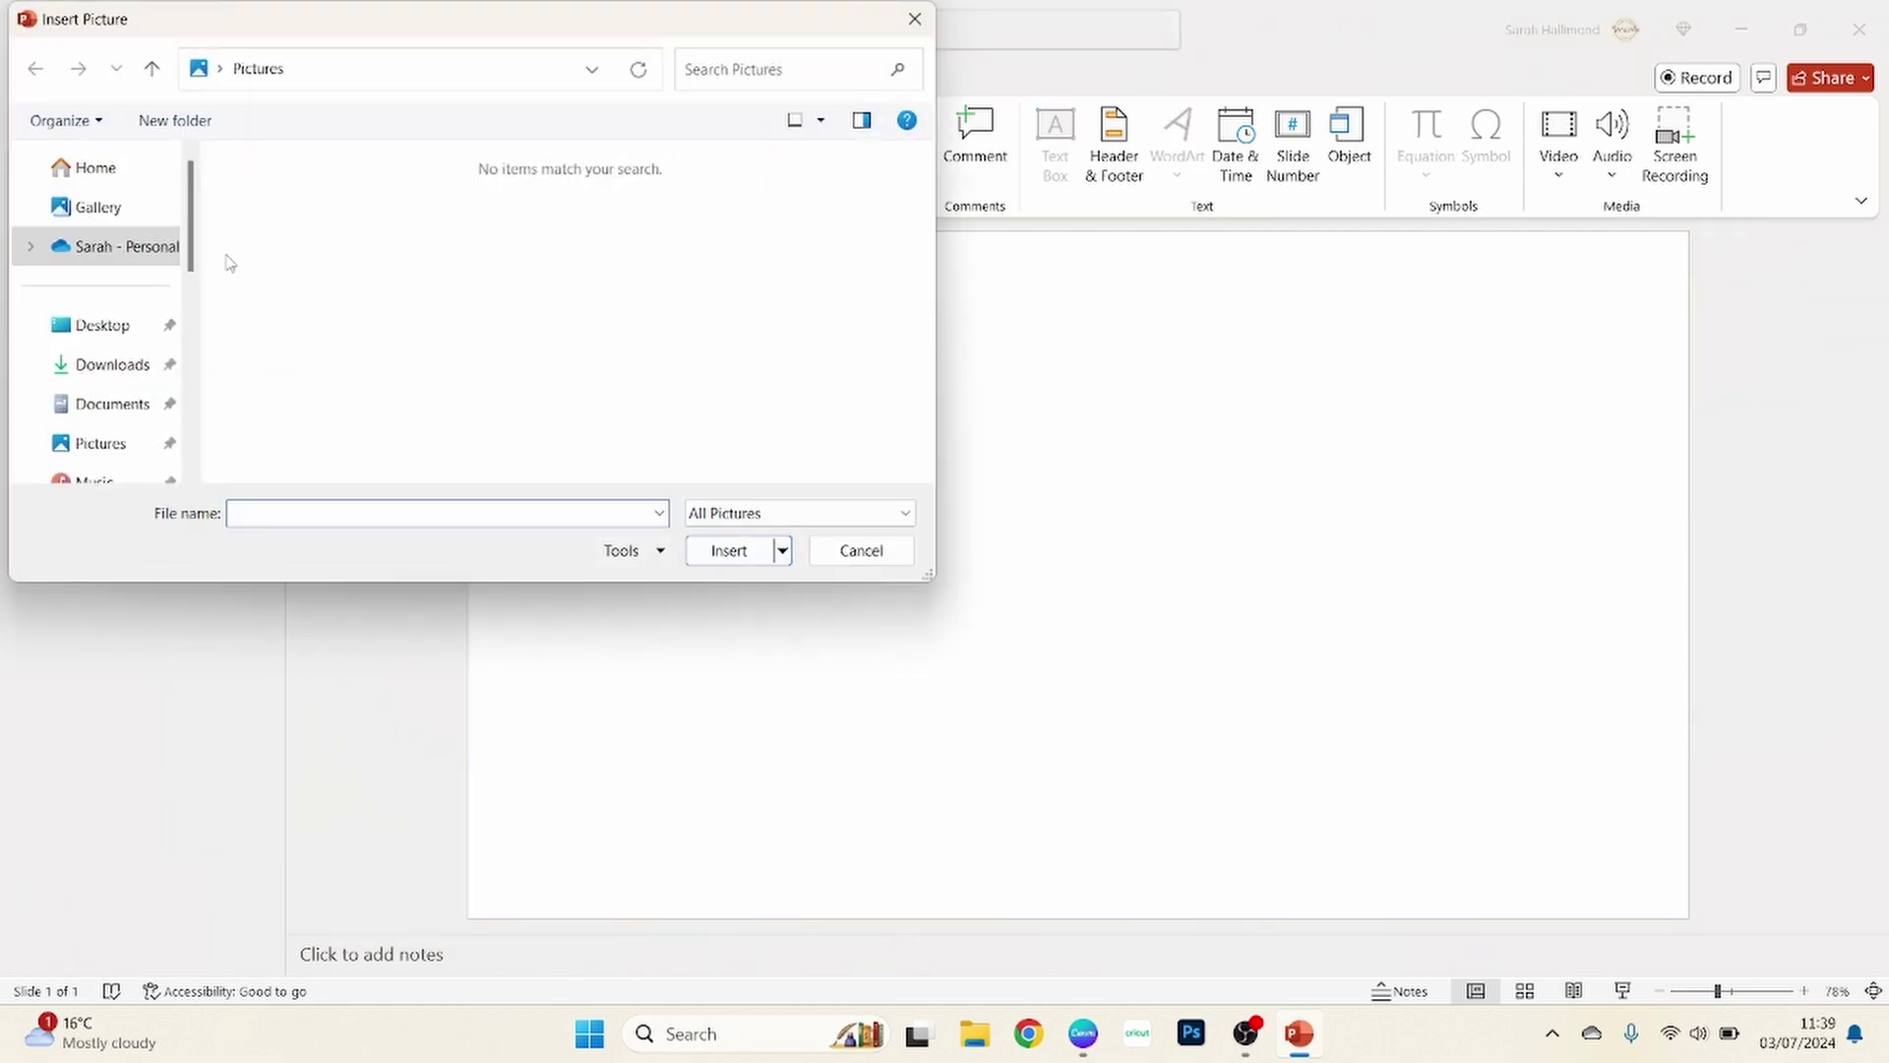
click(112, 363)
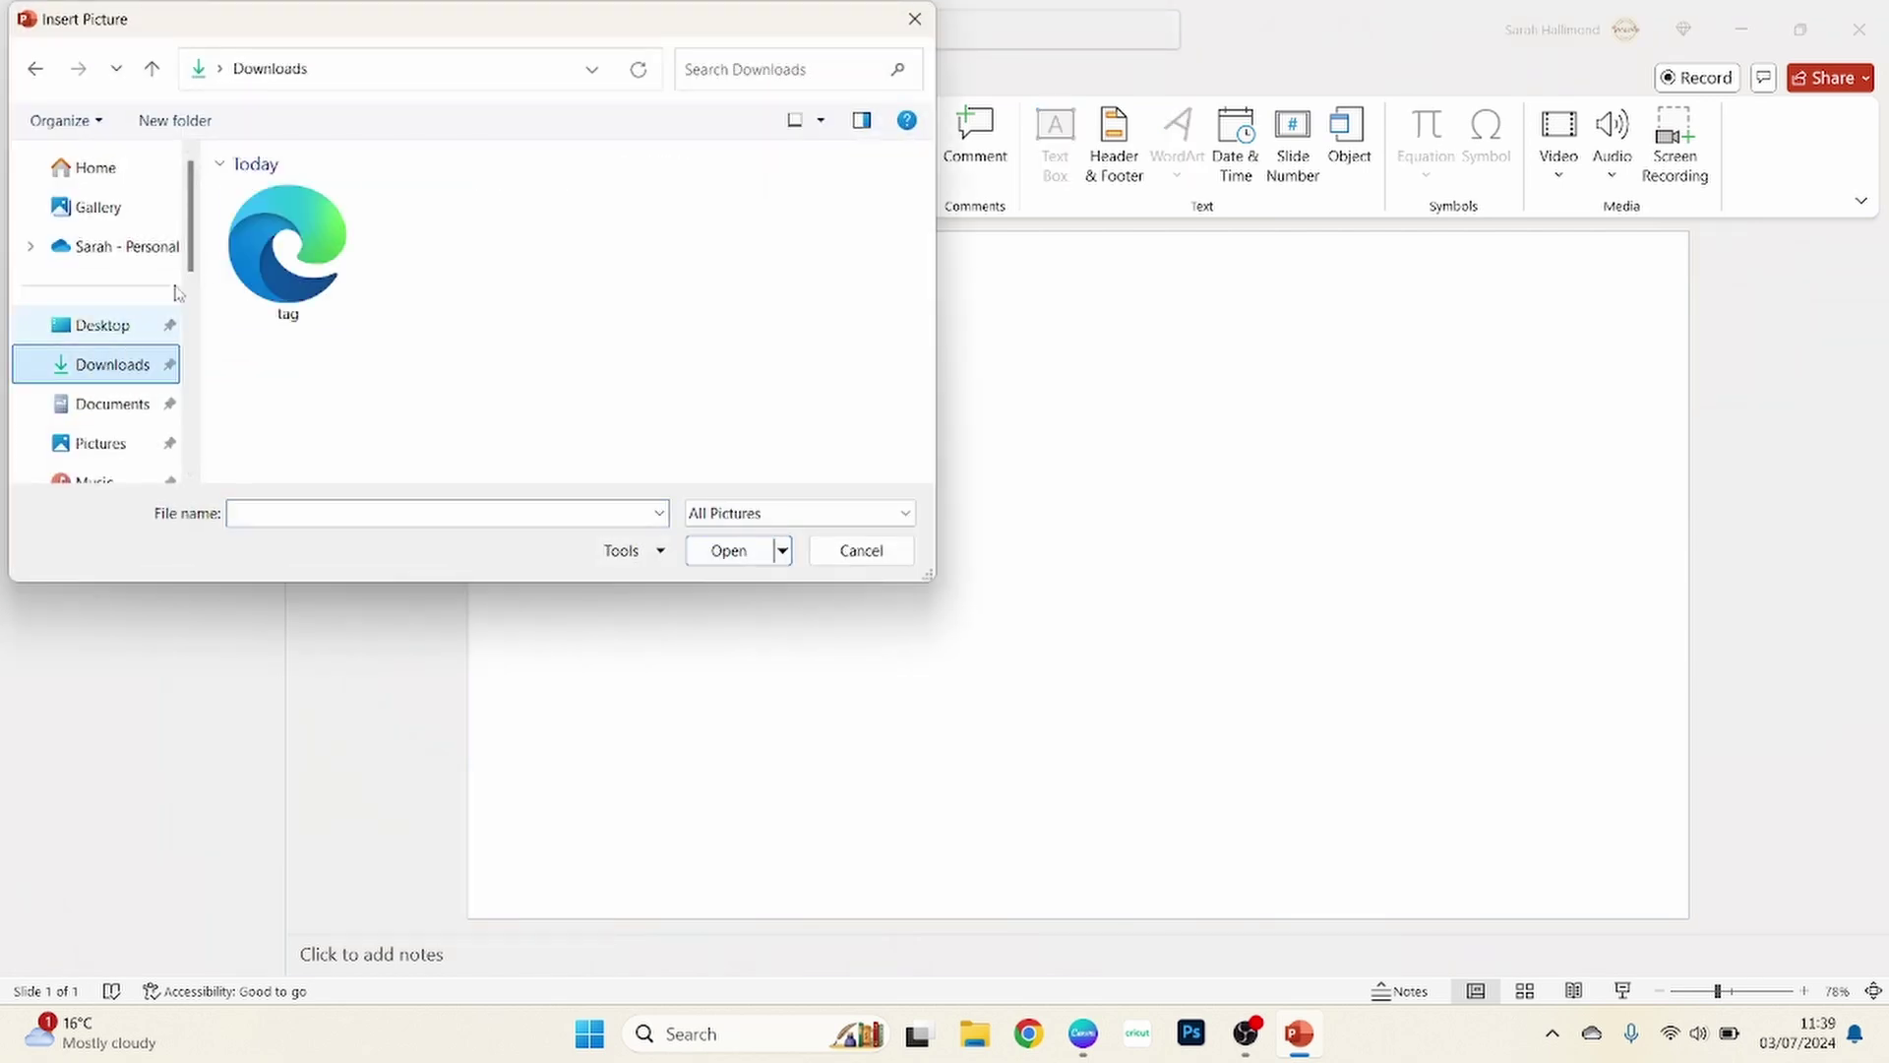
click(277, 229)
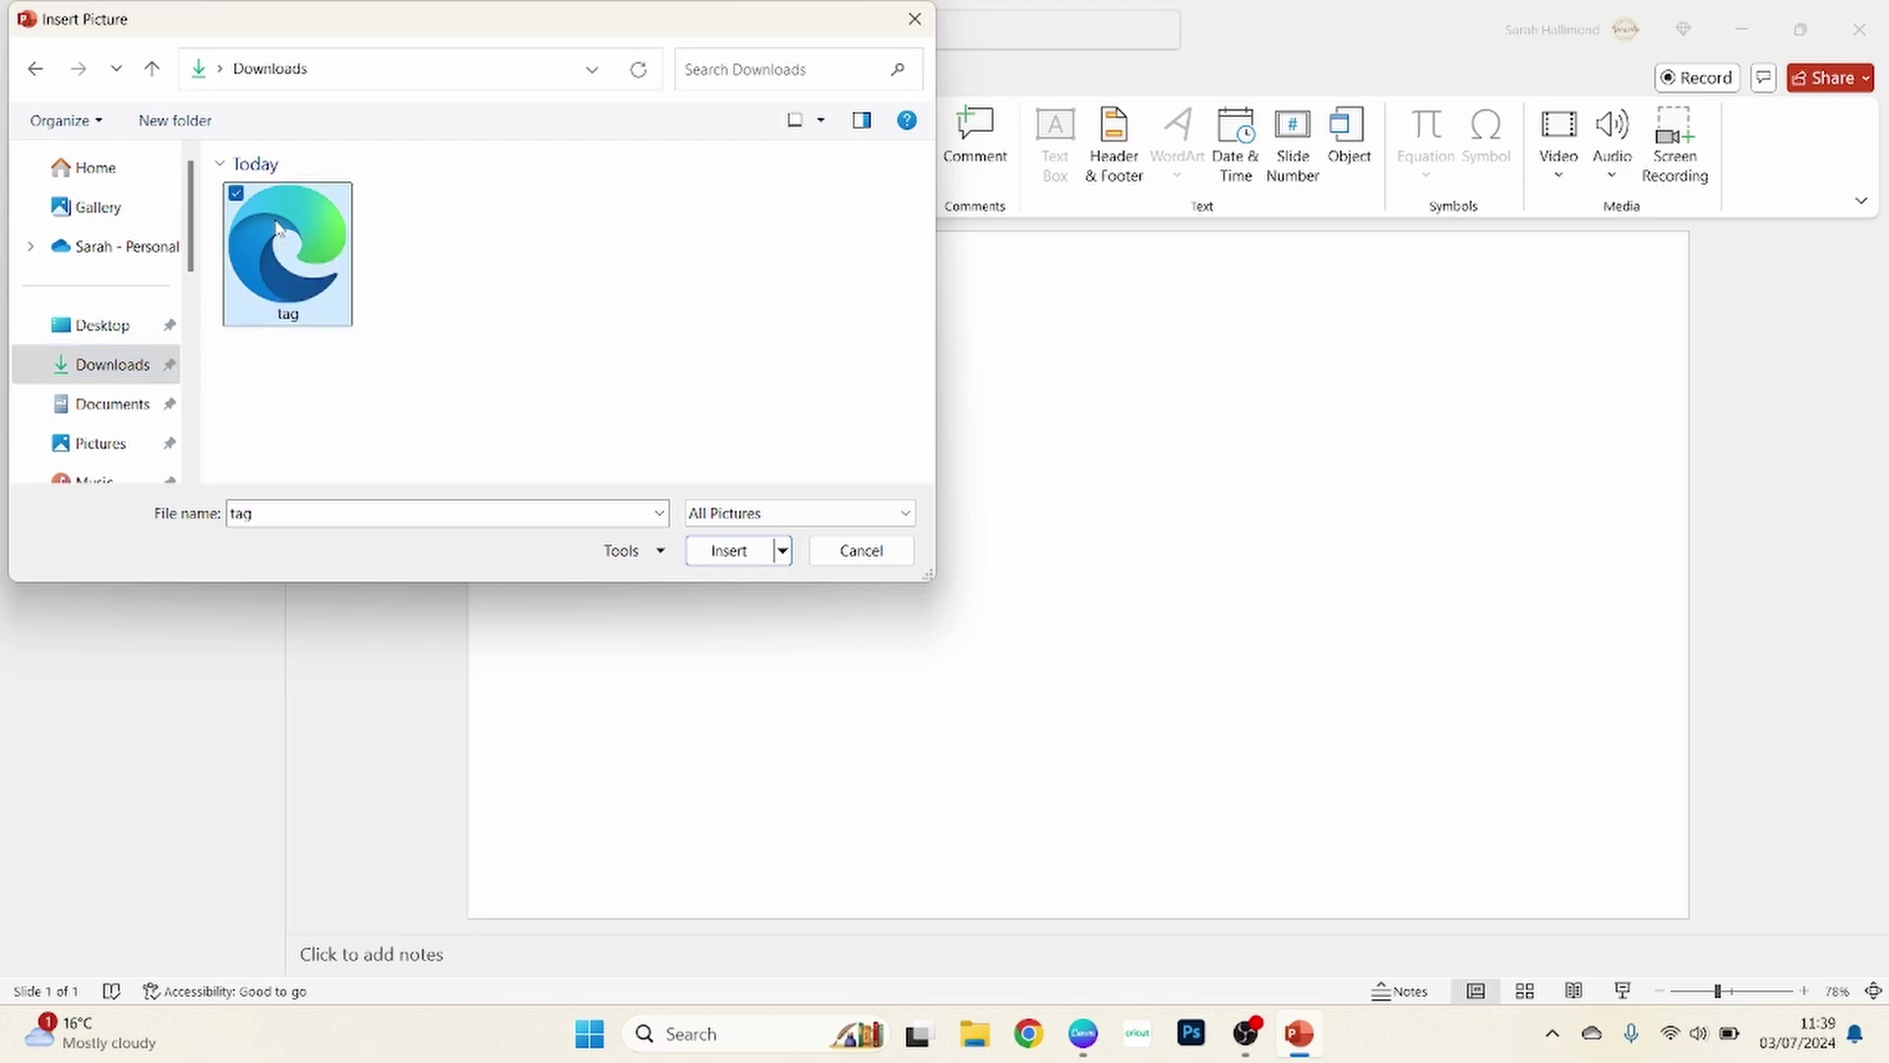
click(729, 550)
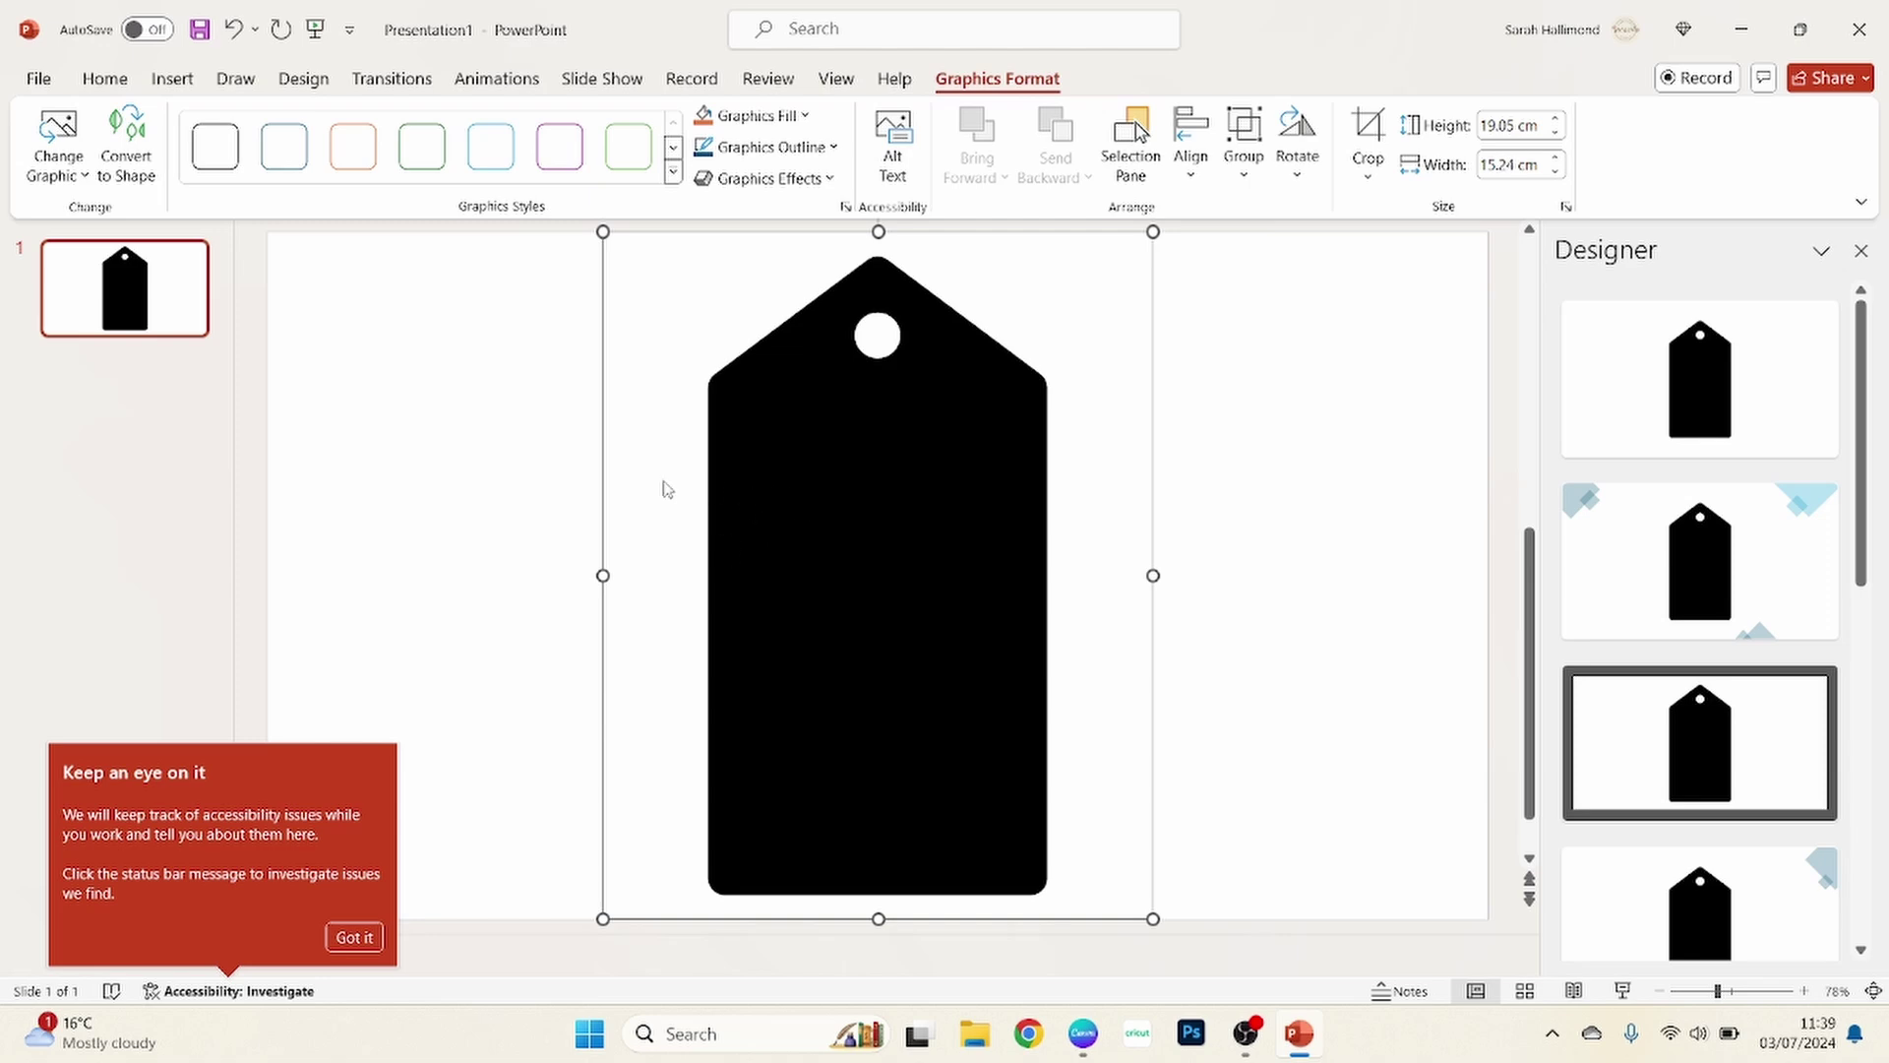
Step: Convert the tag to a shape and fill it with Postcard 1 from Desktop > Christmas Postcards
click(128, 148)
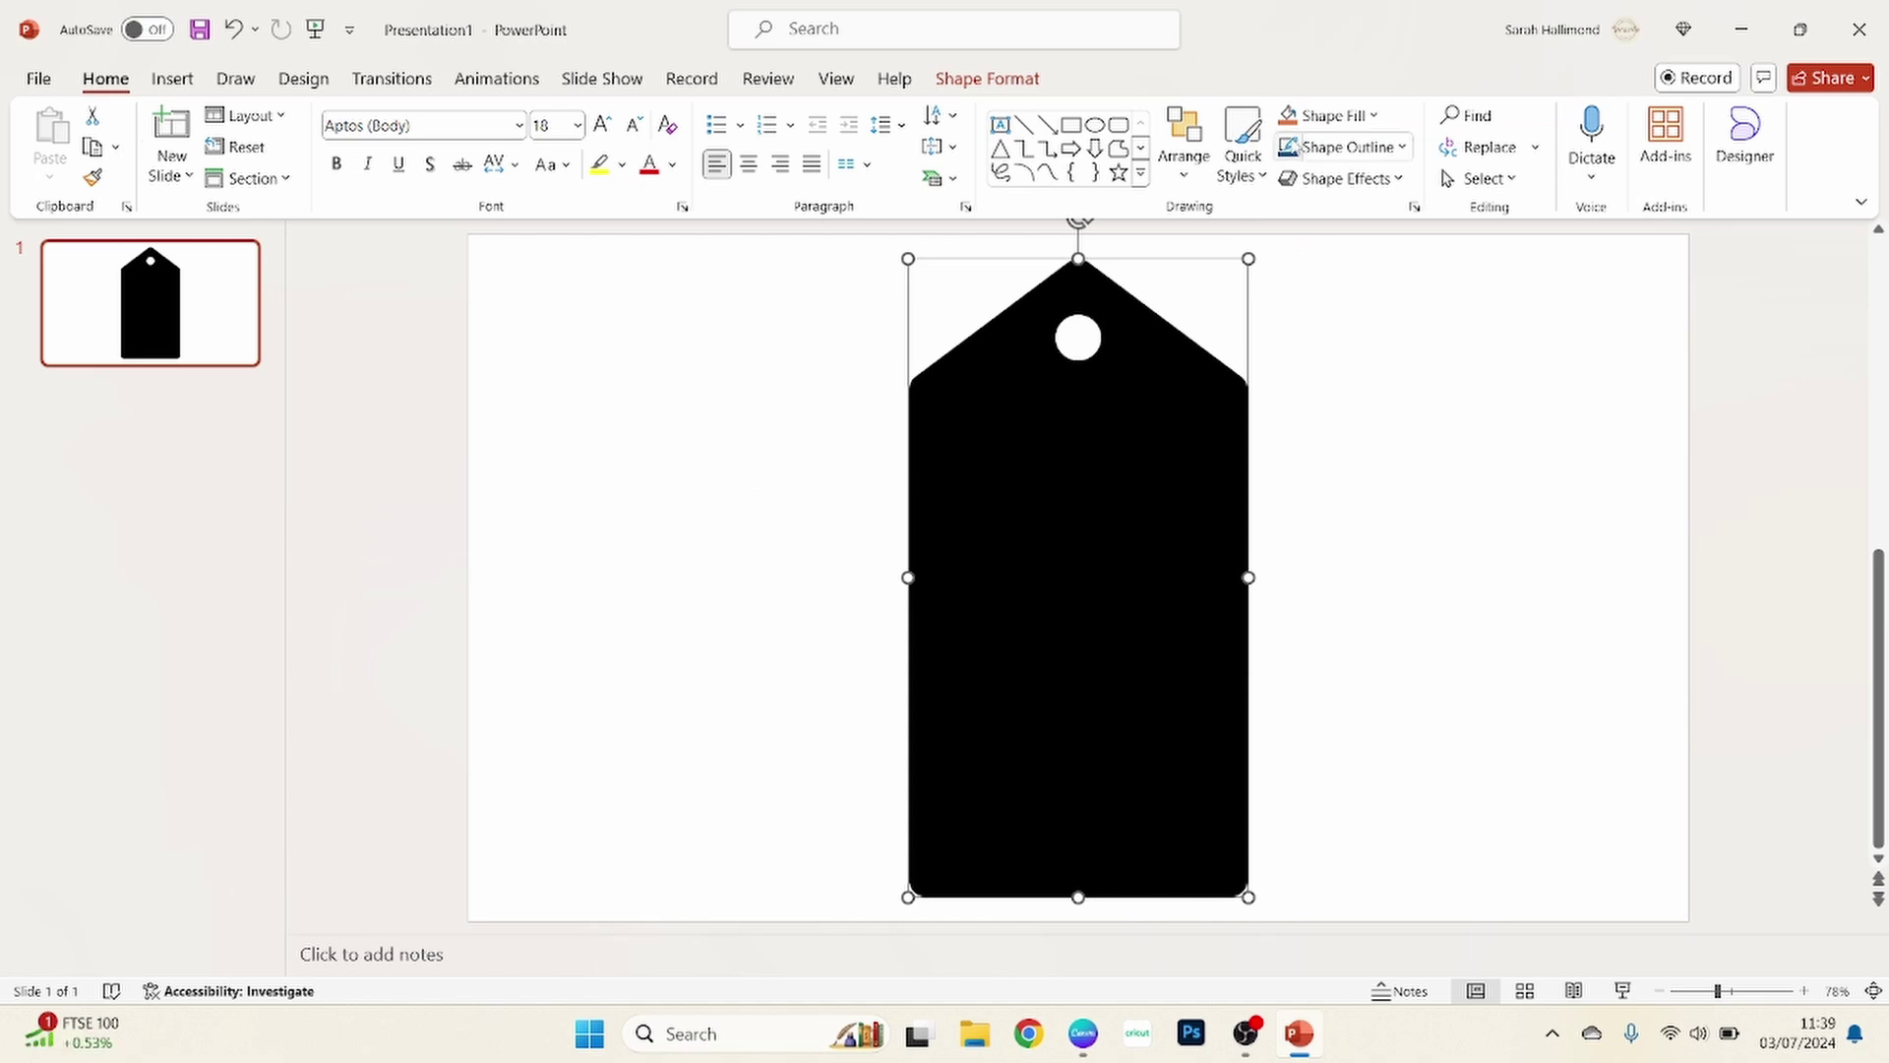
click(1340, 117)
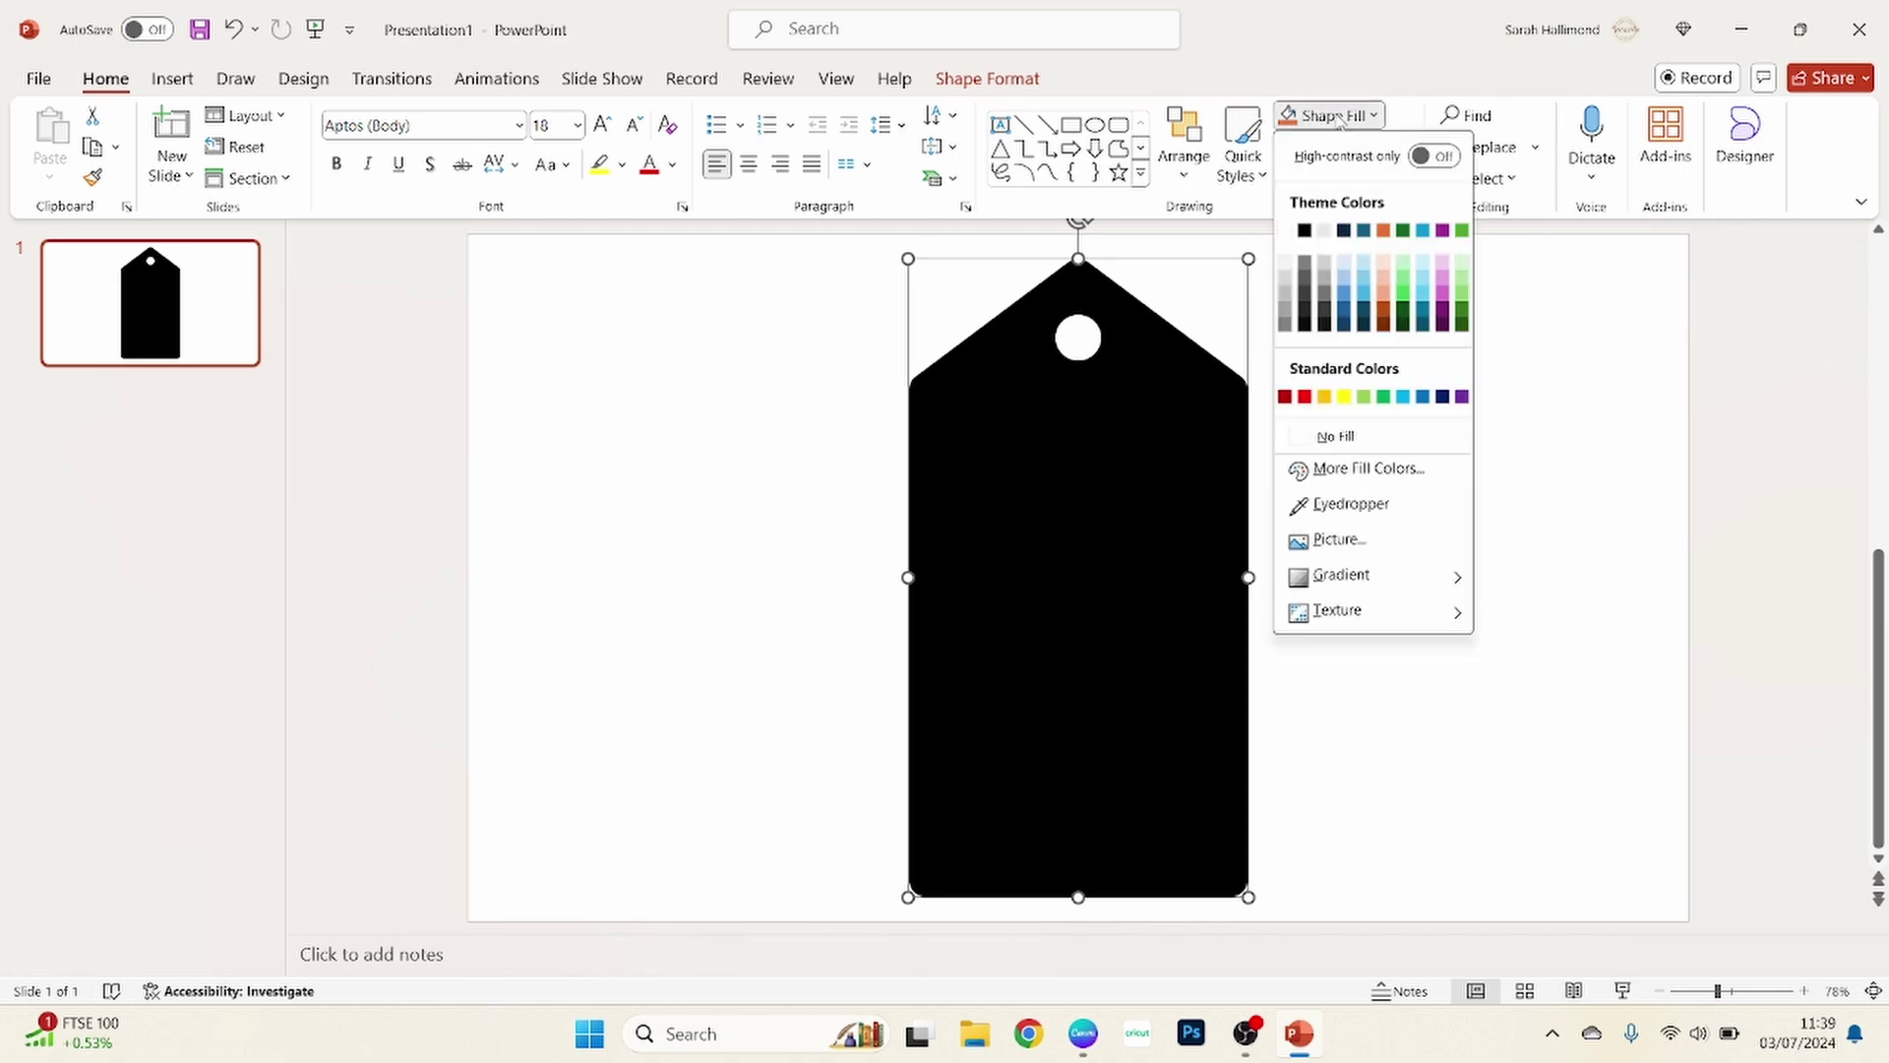
click(1342, 542)
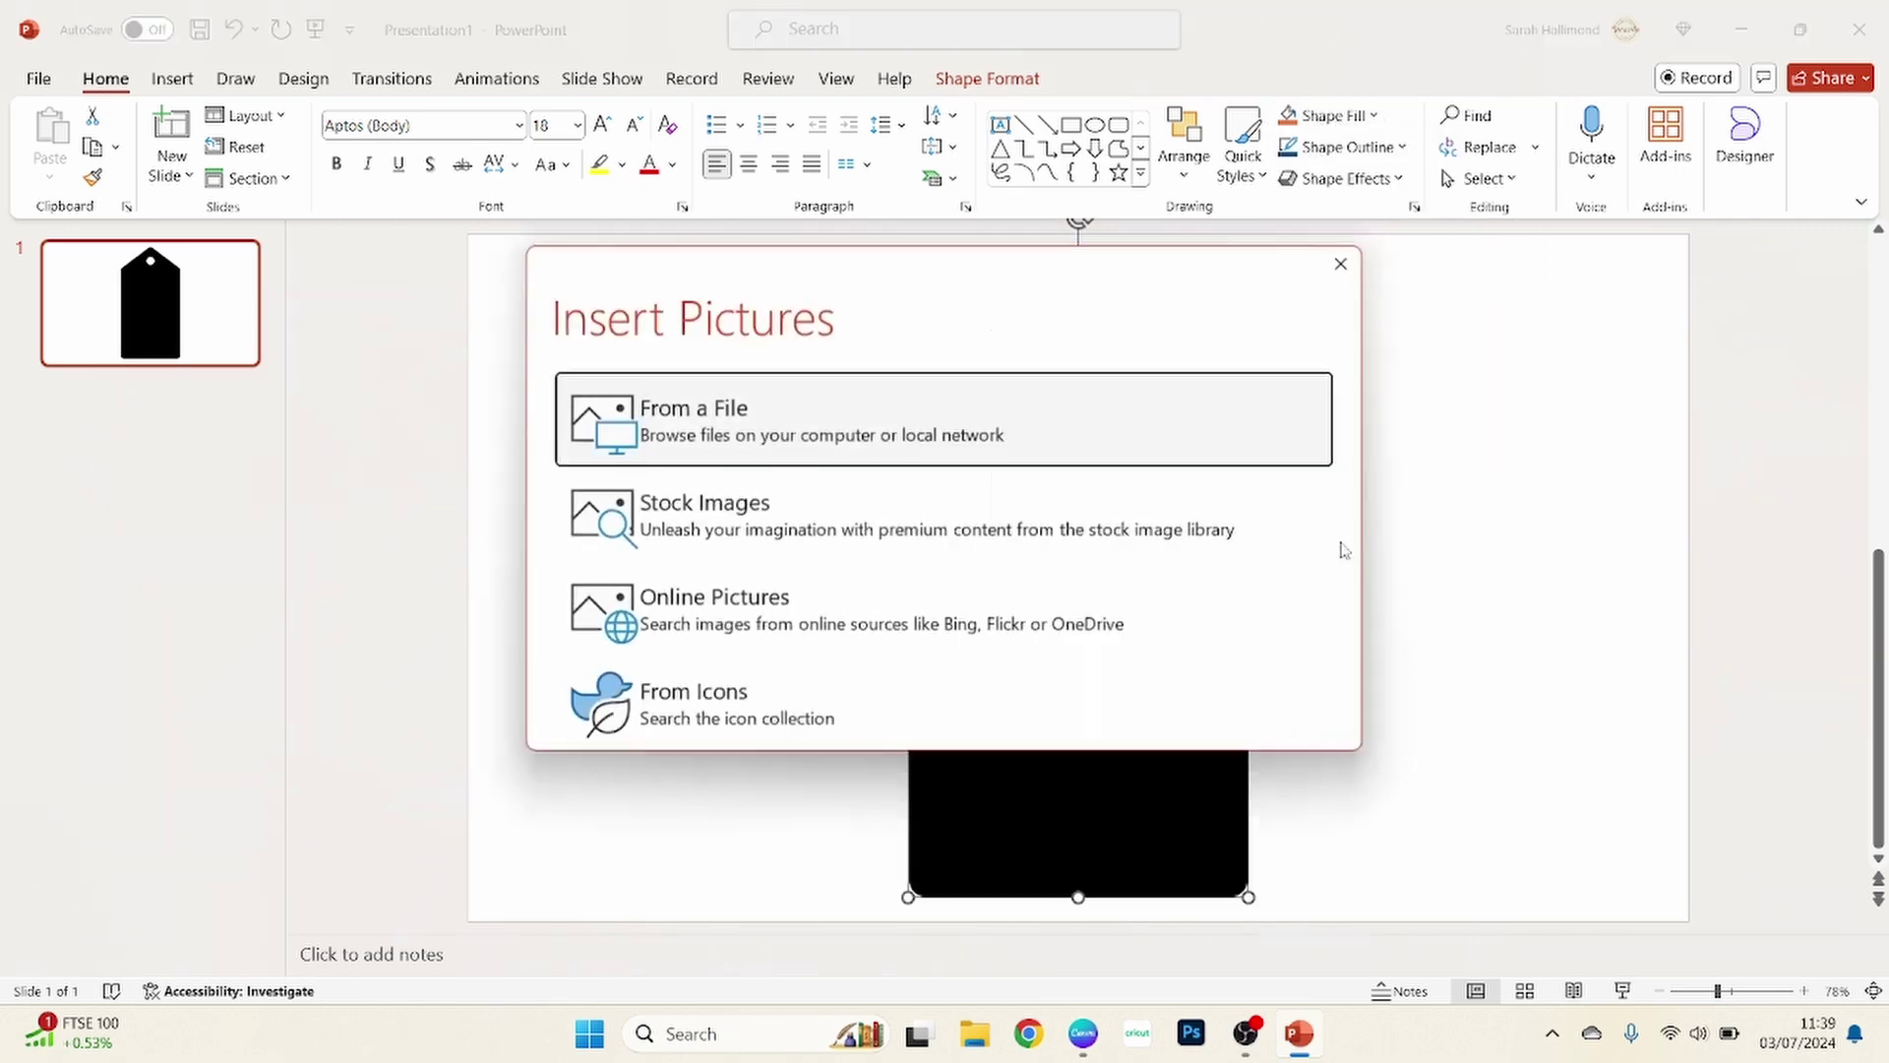
click(729, 425)
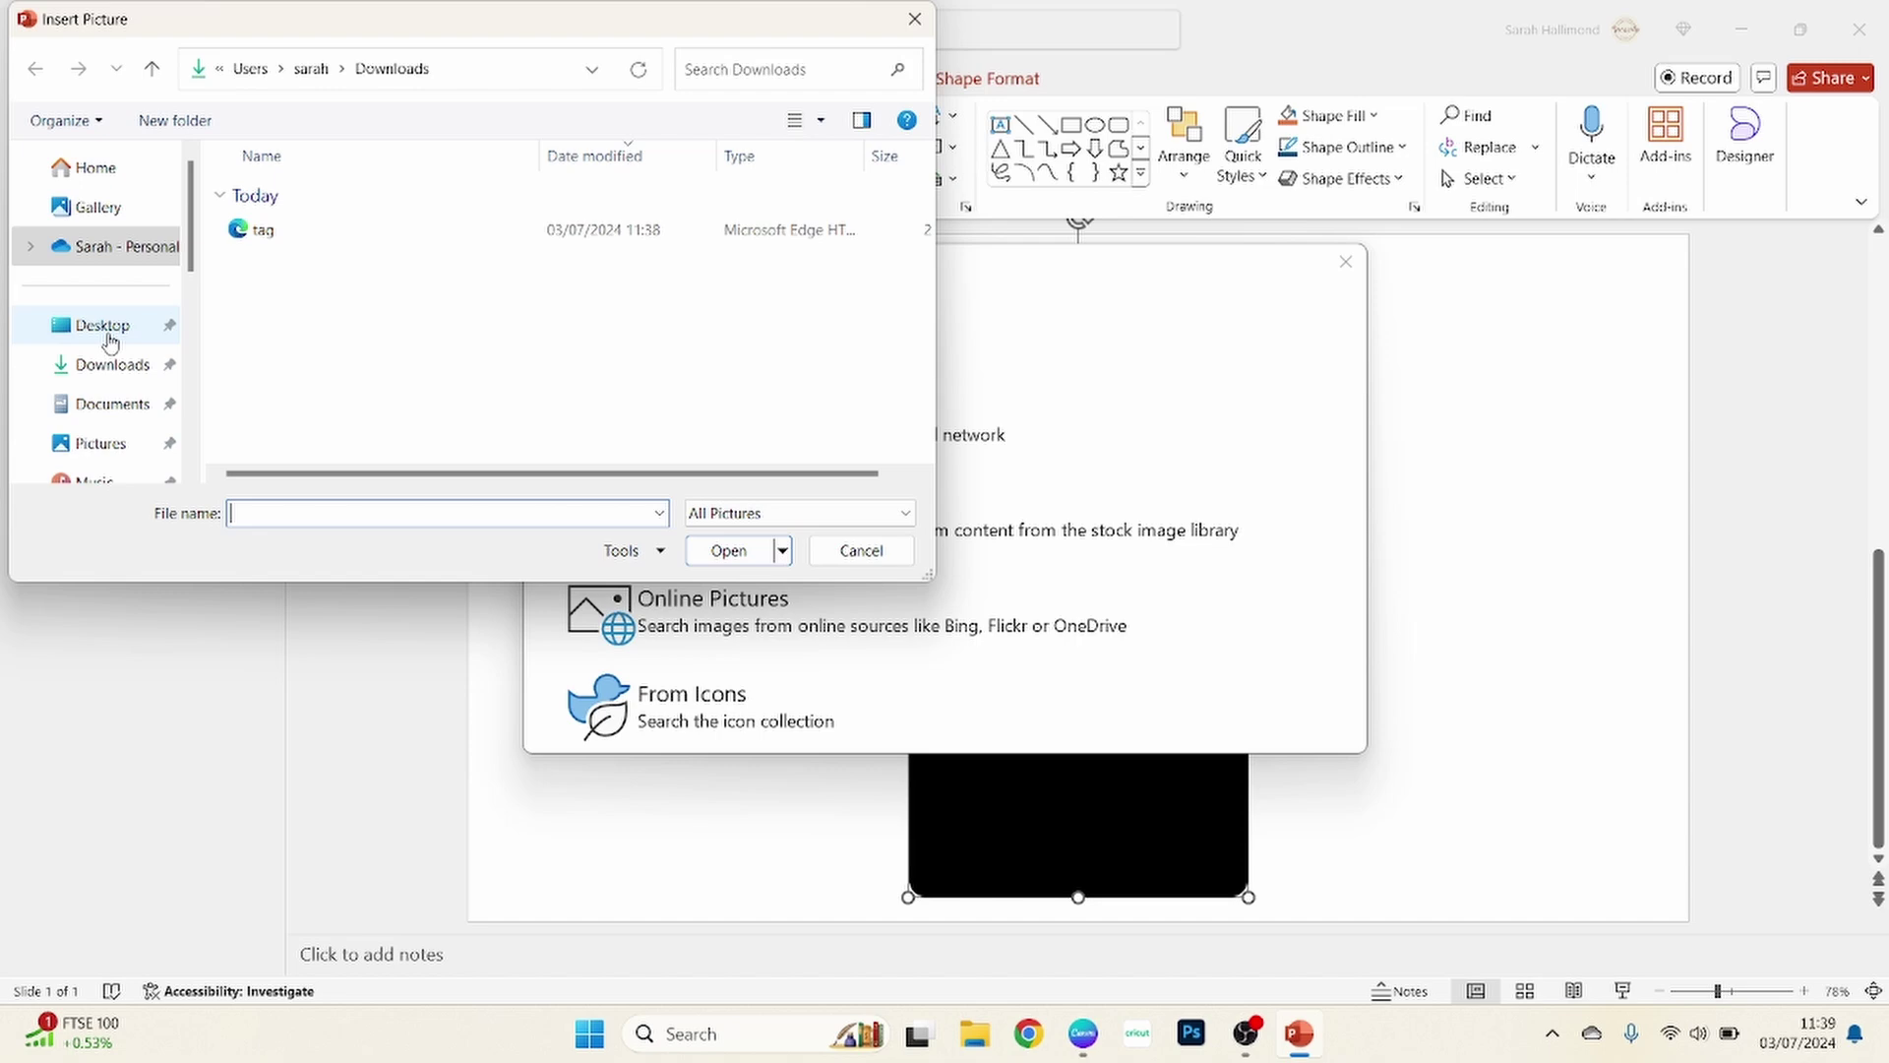
click(103, 327)
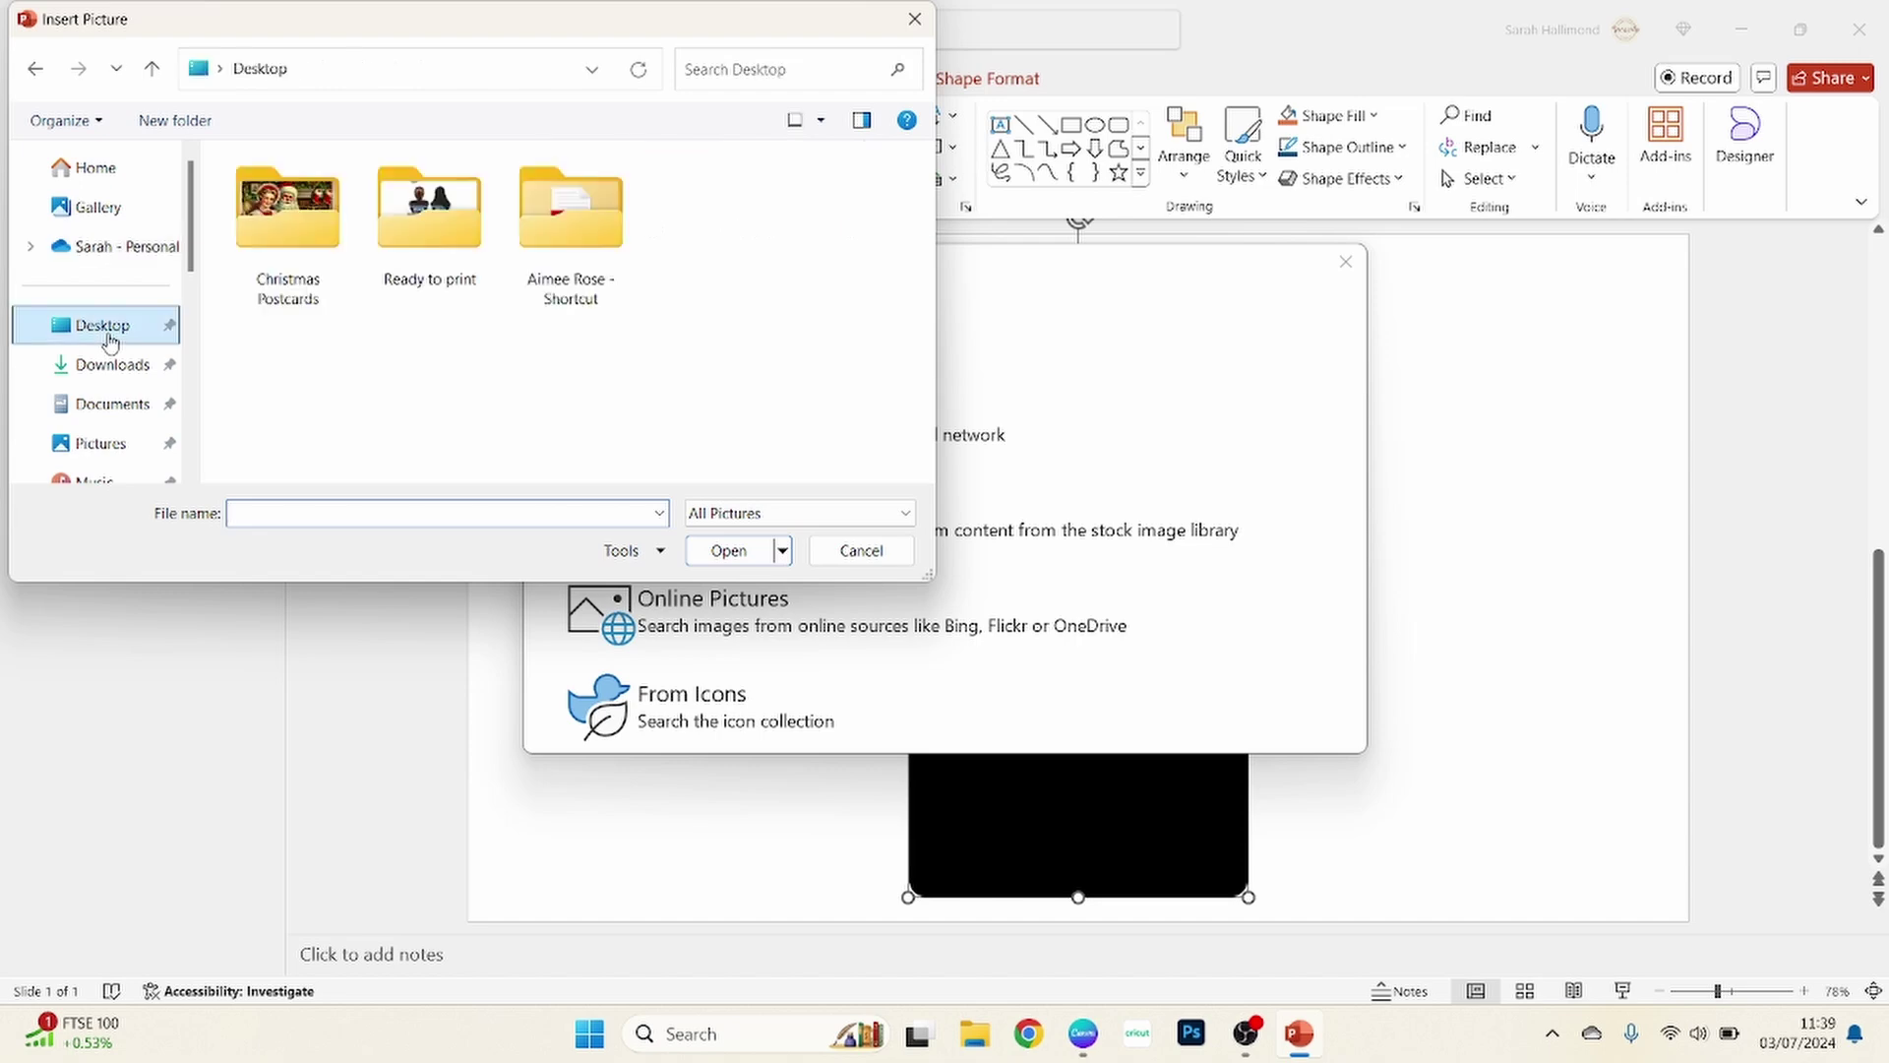
double_click(311, 231)
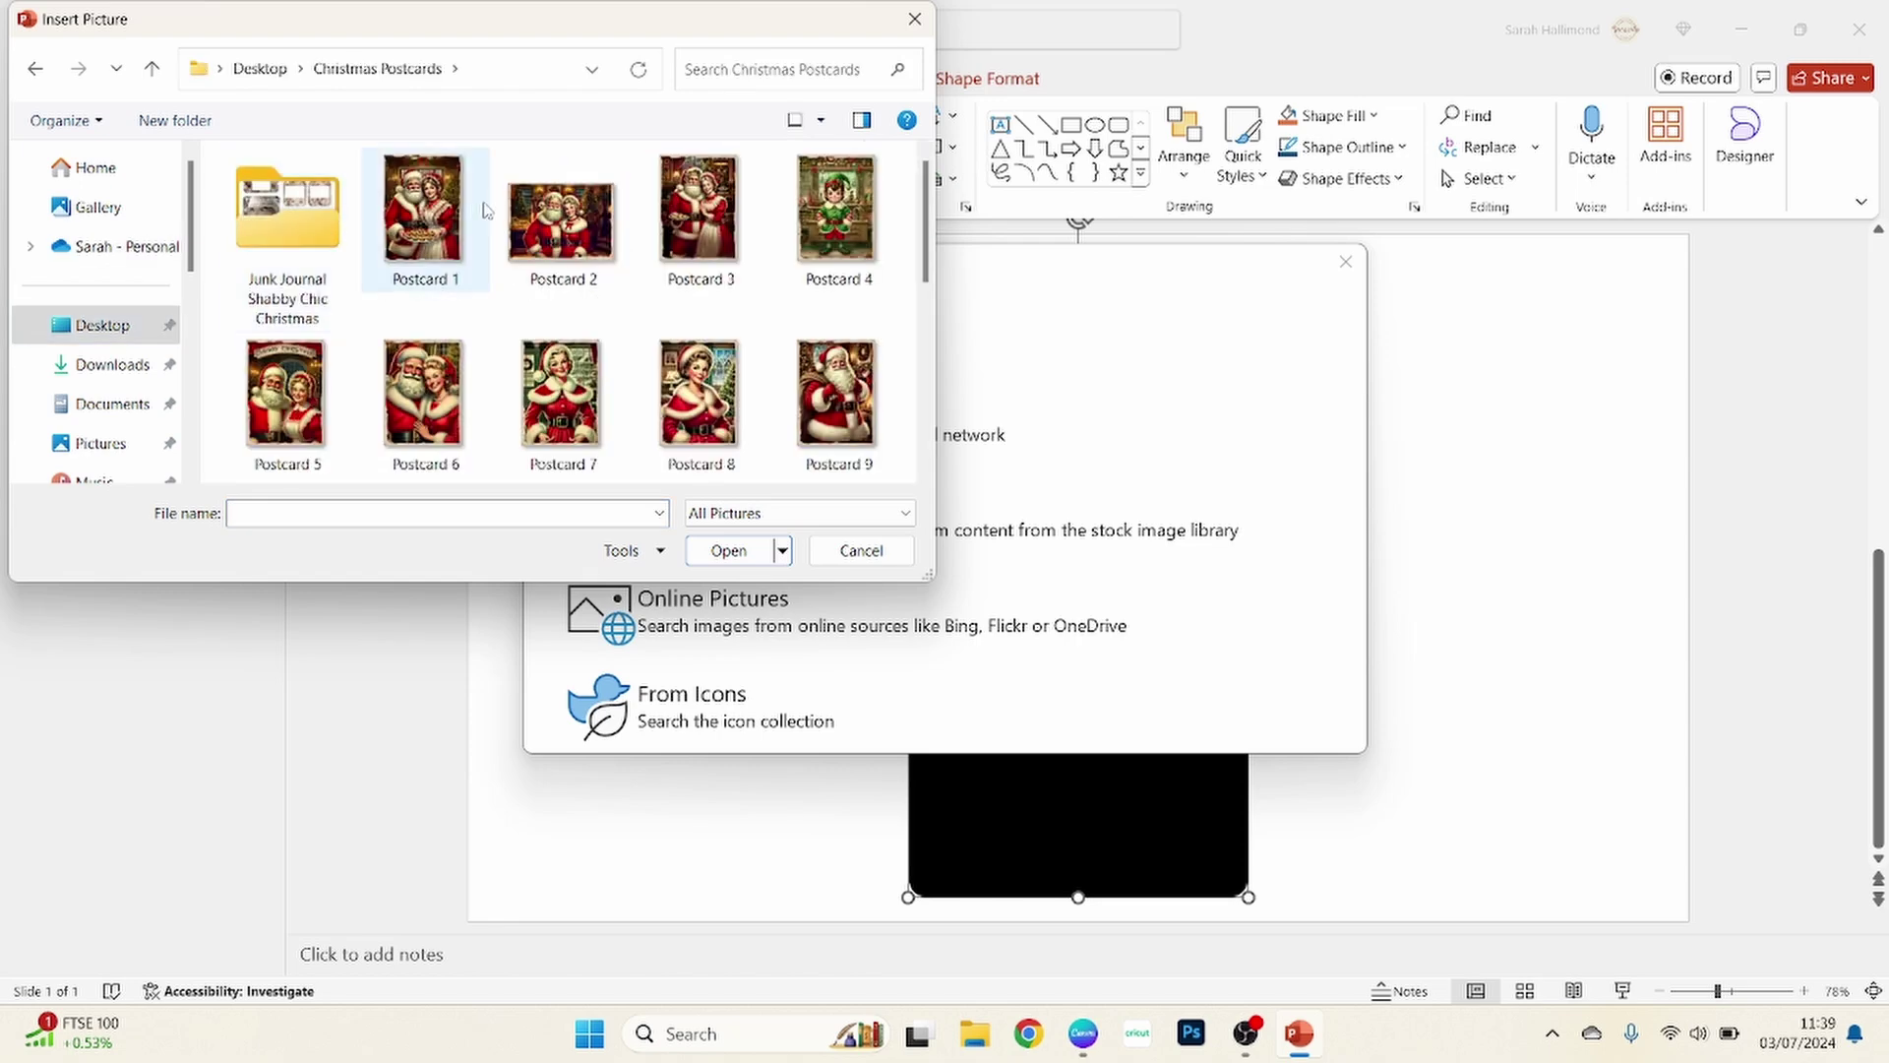
double_click(441, 220)
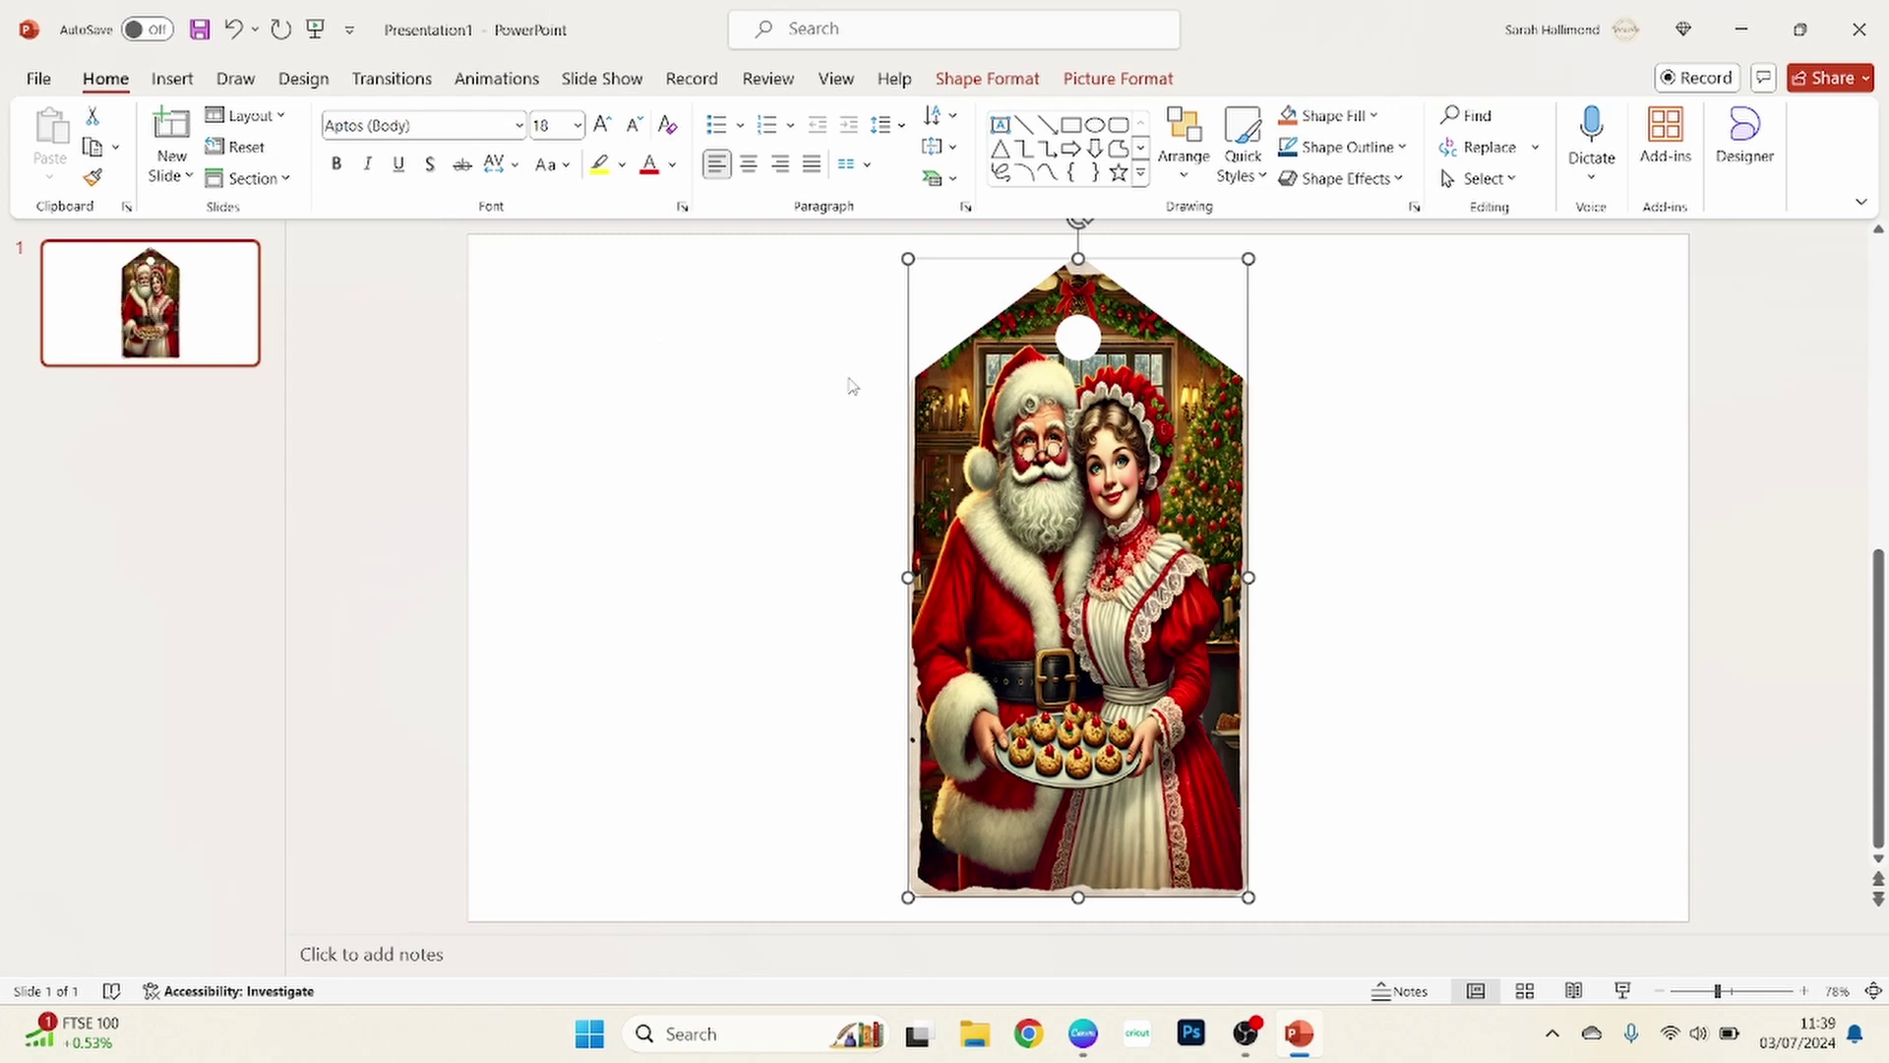
Step: Save the slide as a PDF named 'tag photo' in the Downloads folder
click(38, 81)
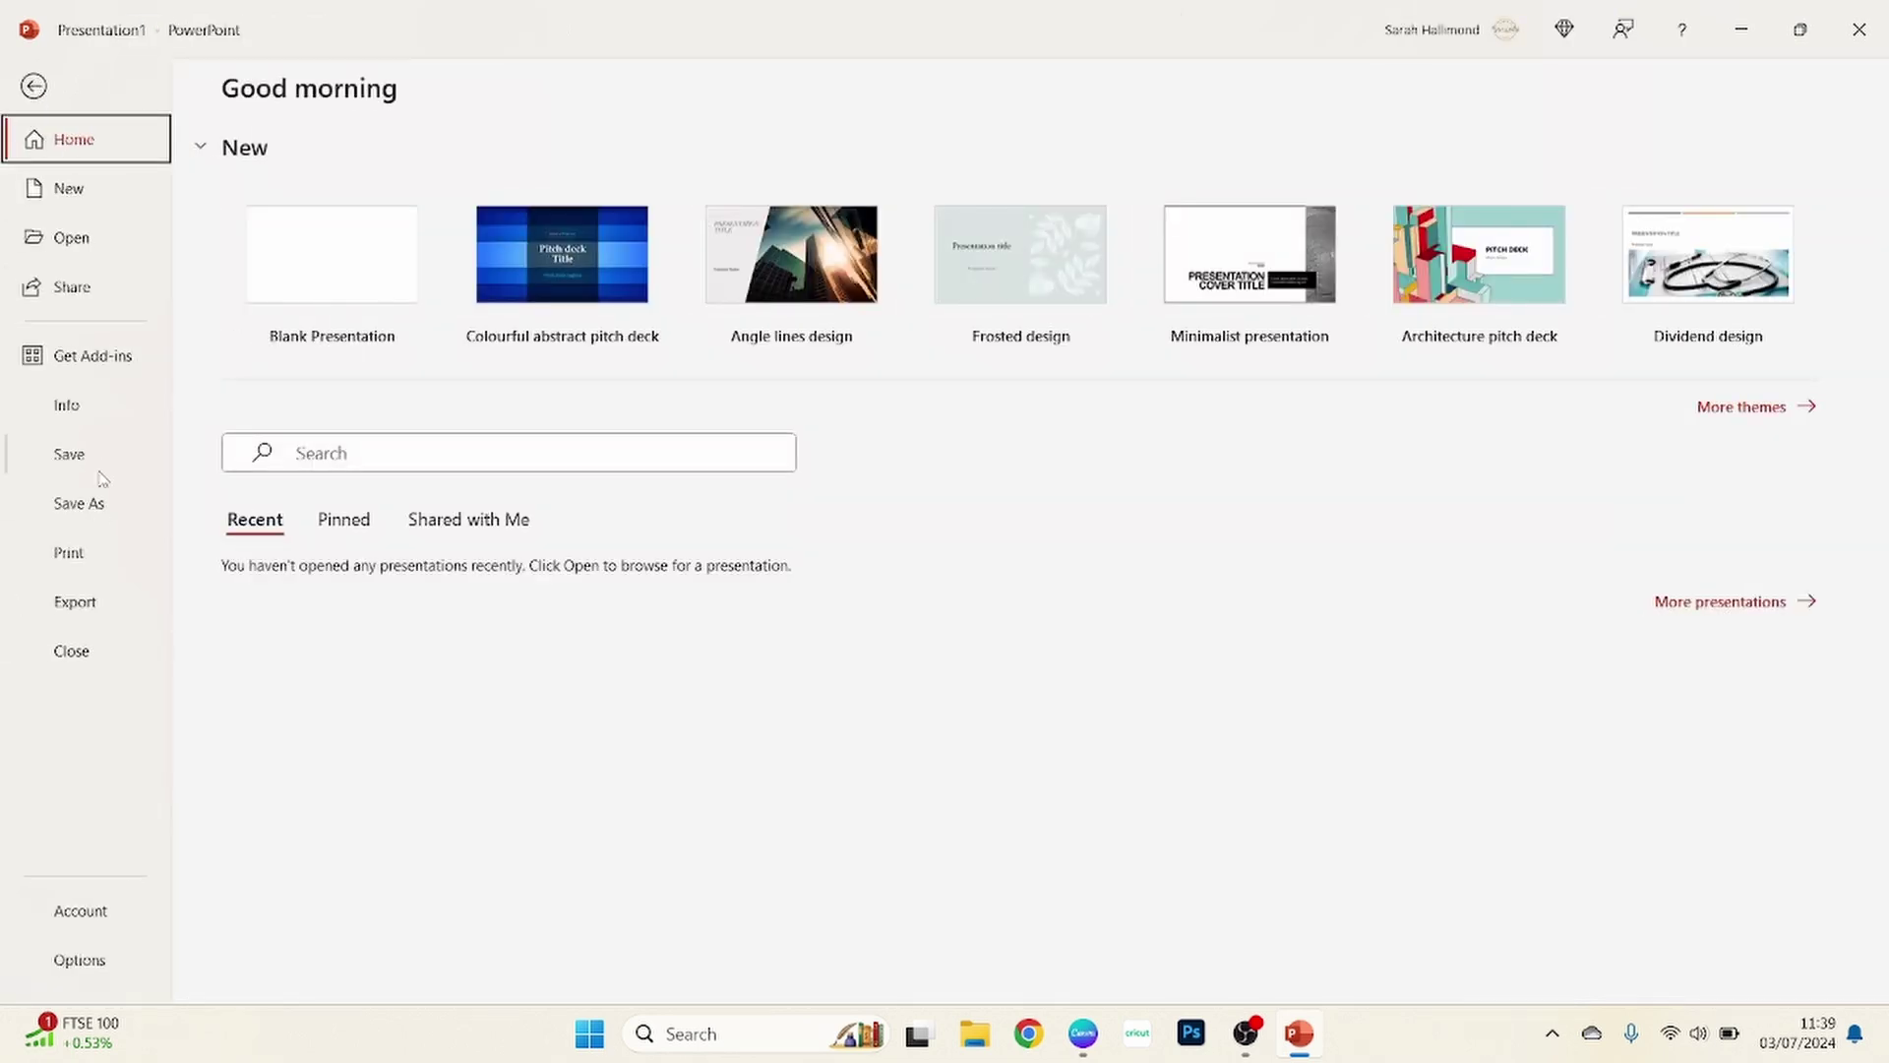
click(97, 507)
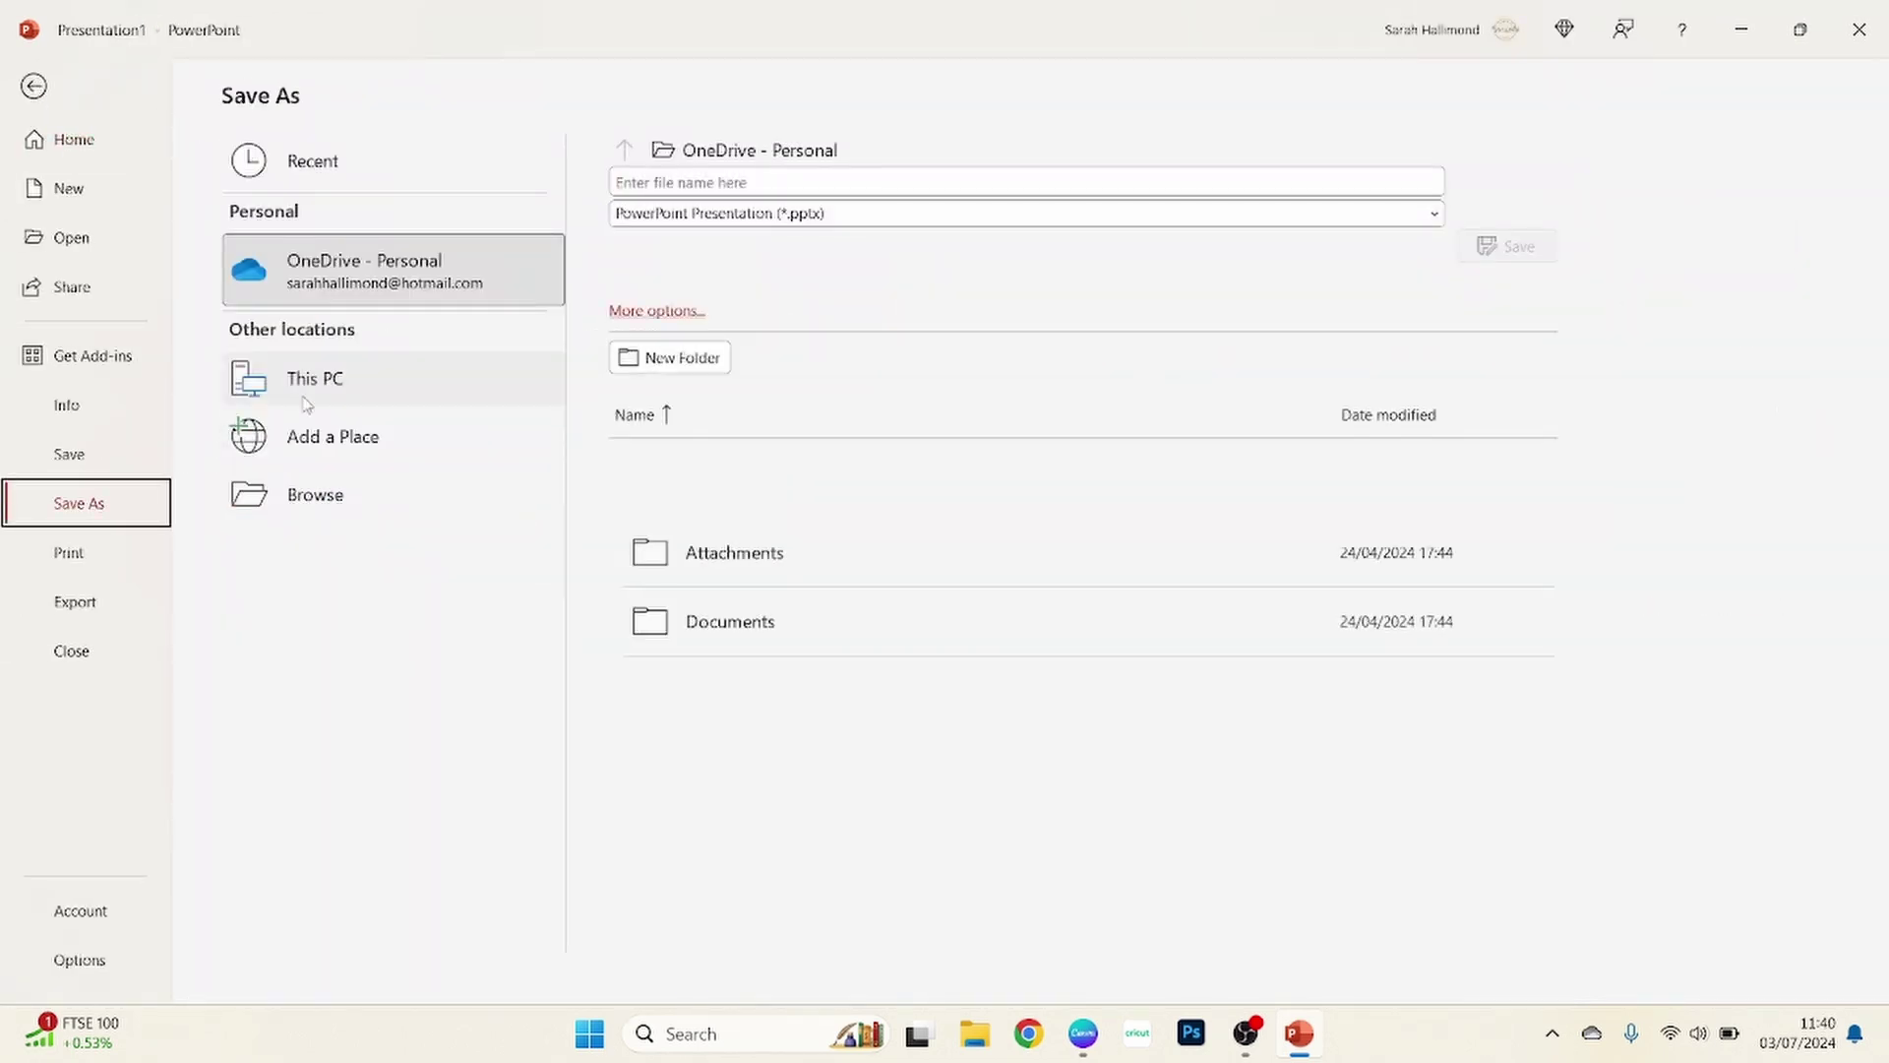
click(809, 149)
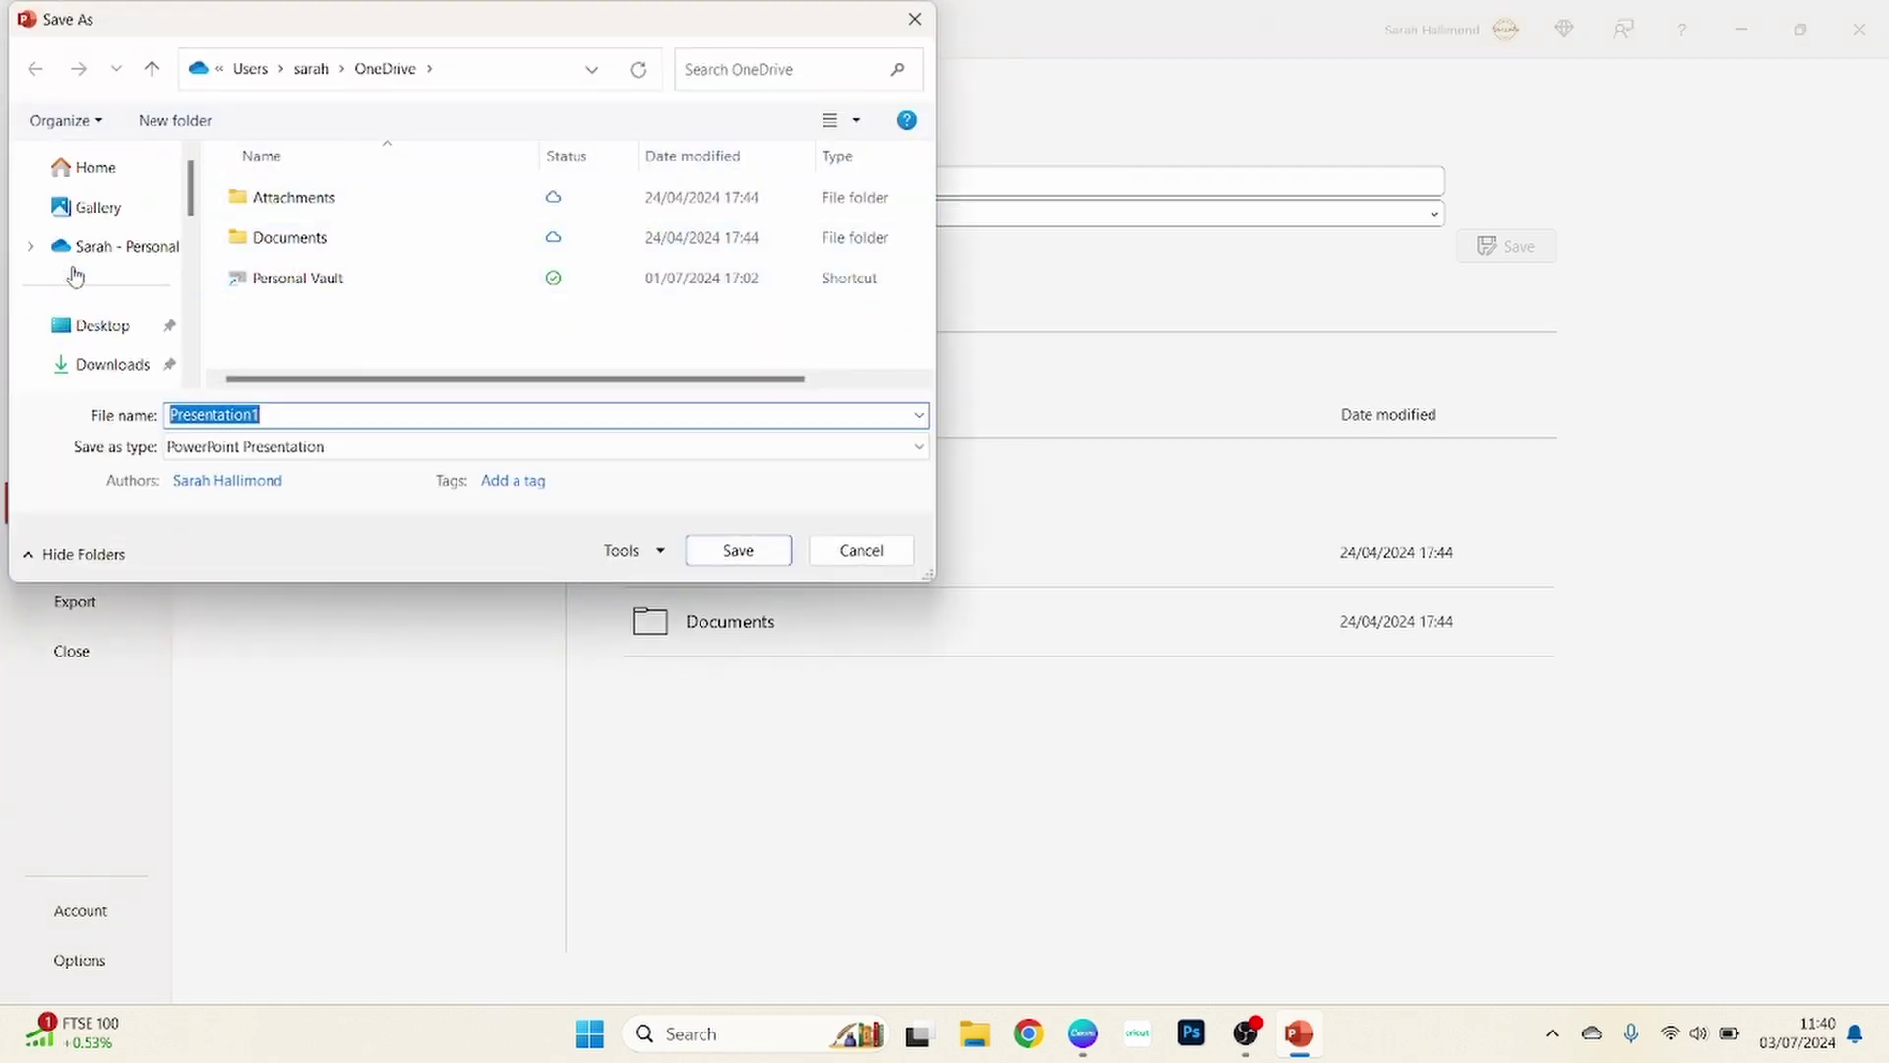
click(107, 369)
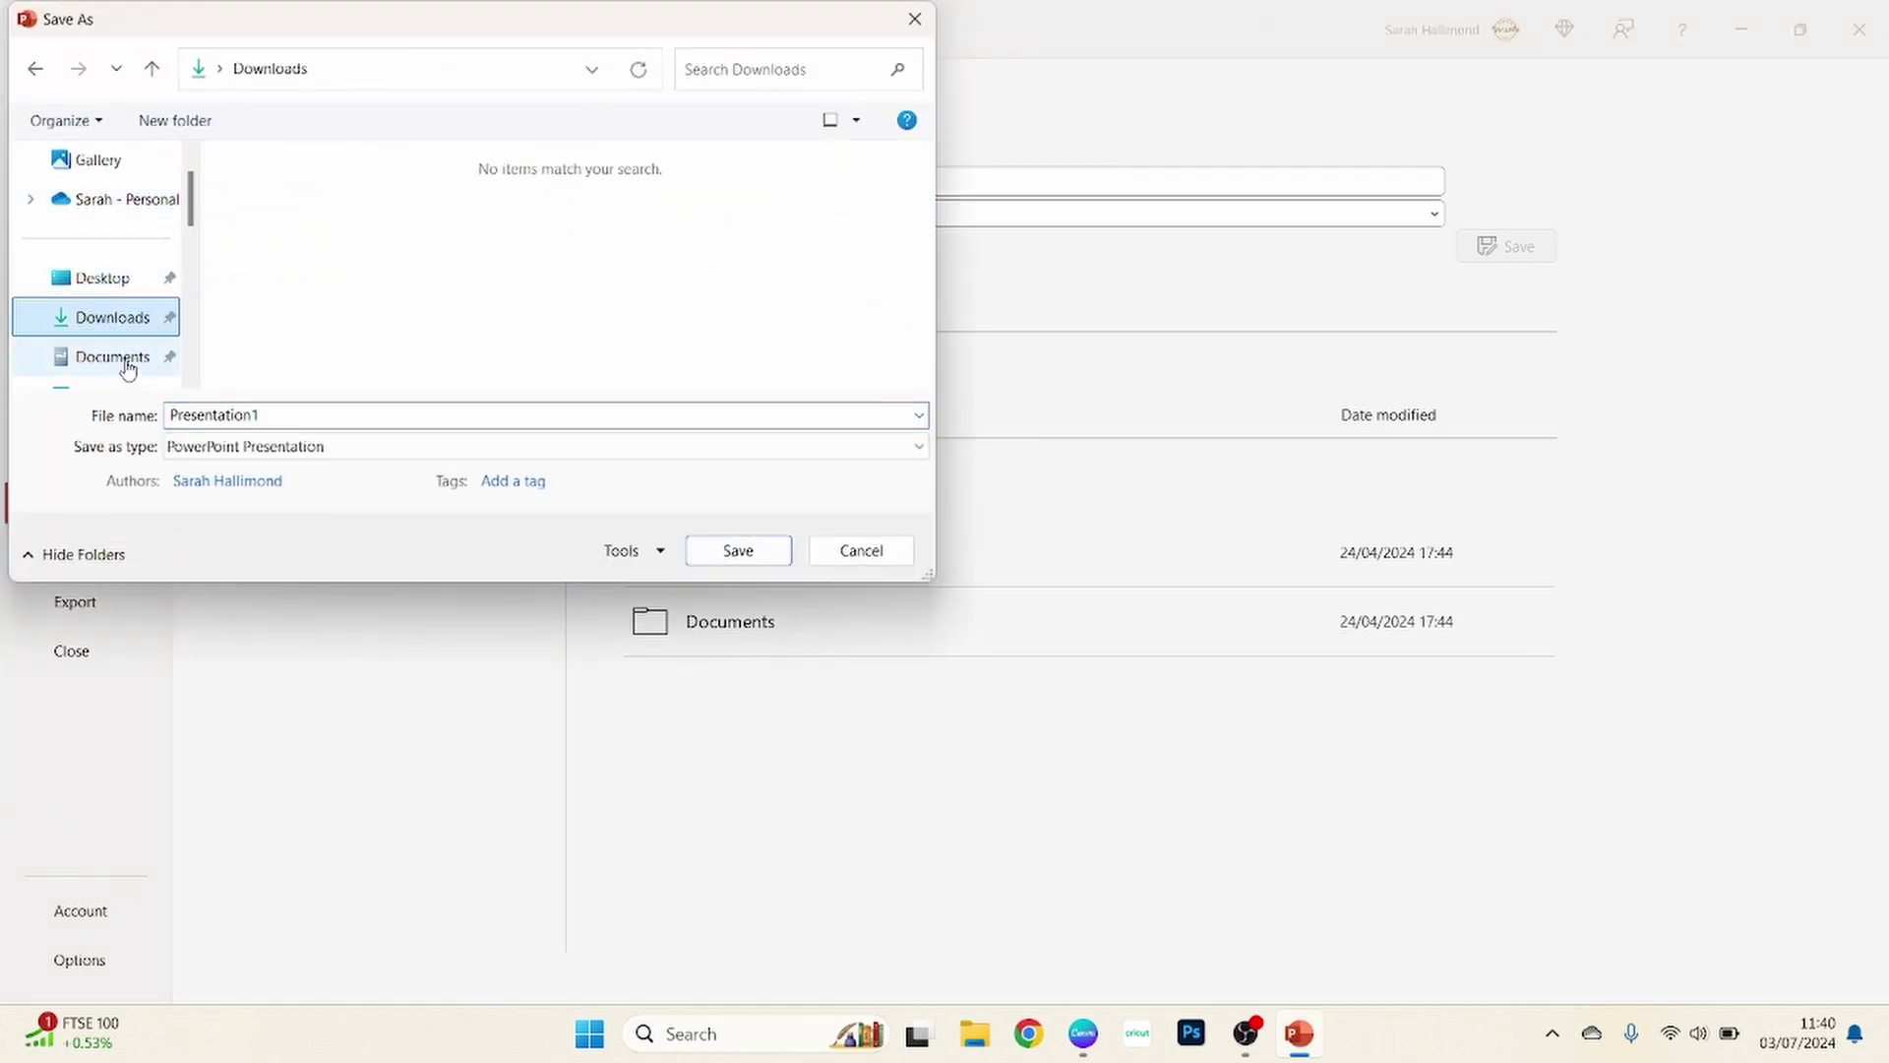
click(246, 448)
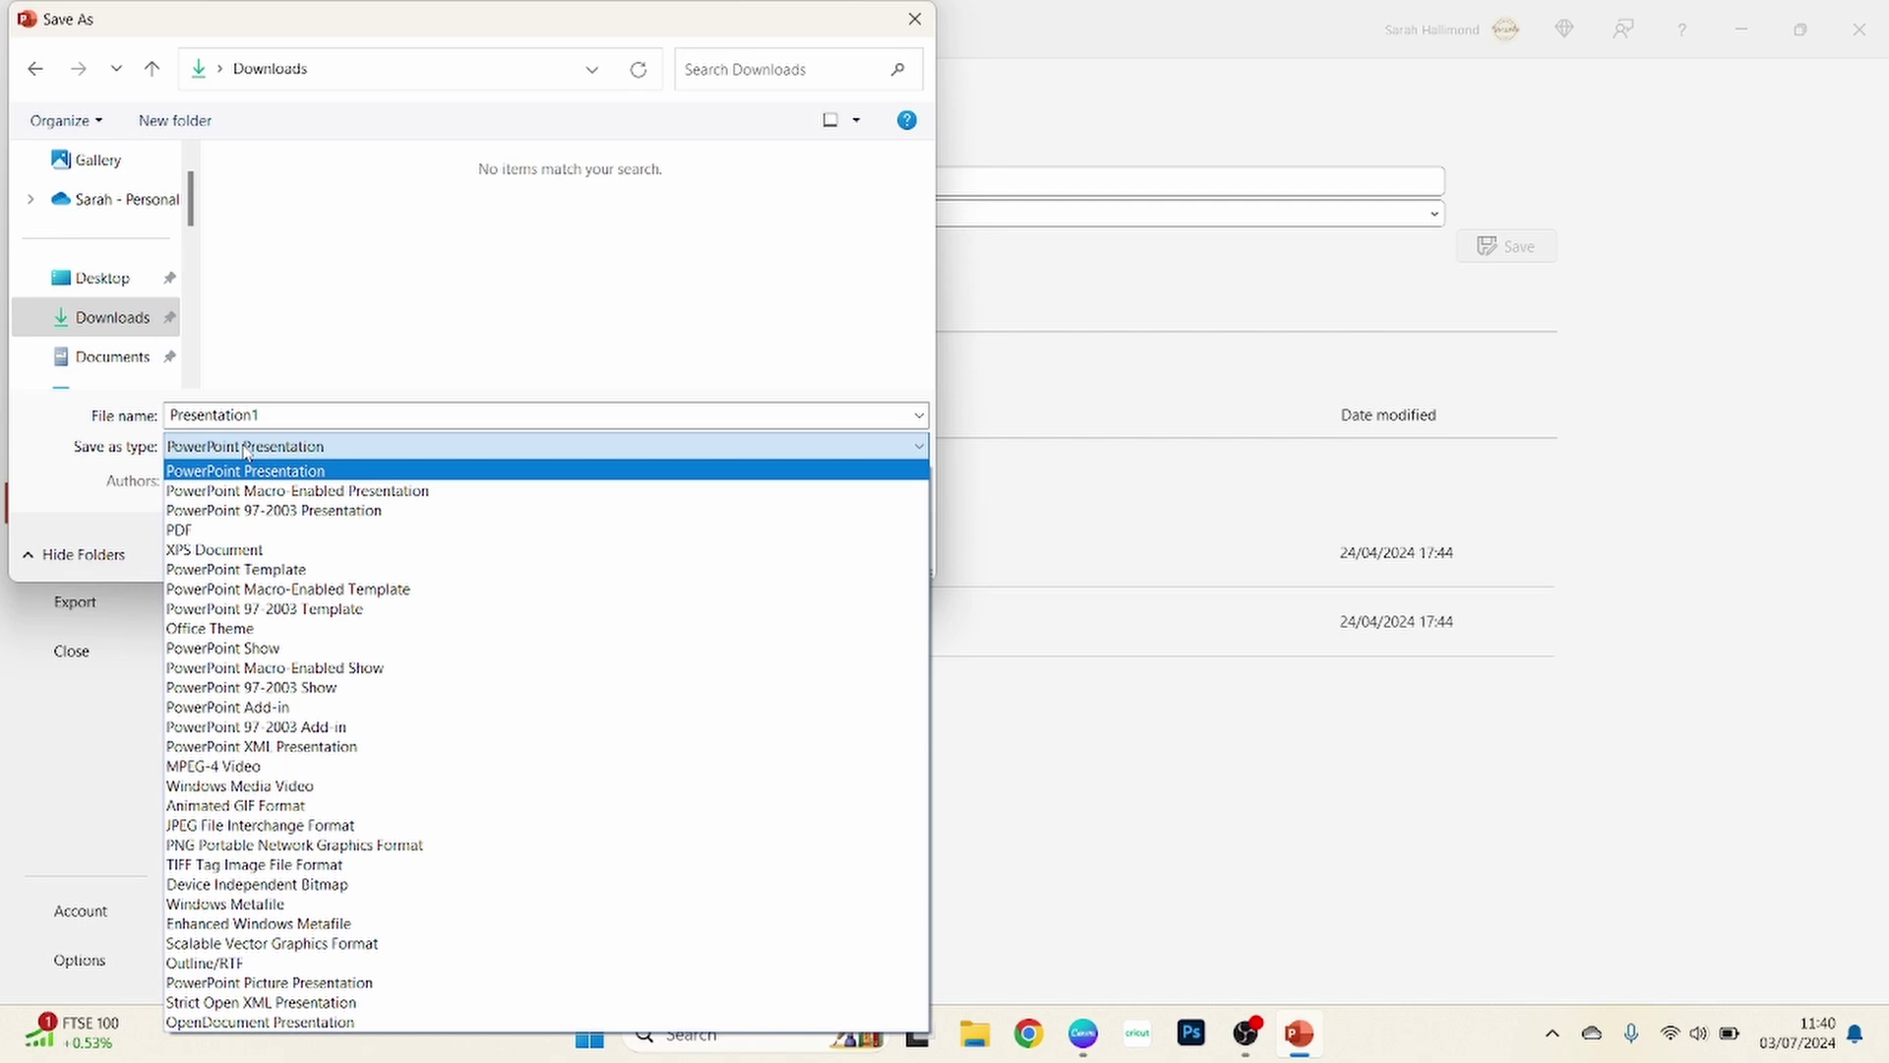
click(219, 537)
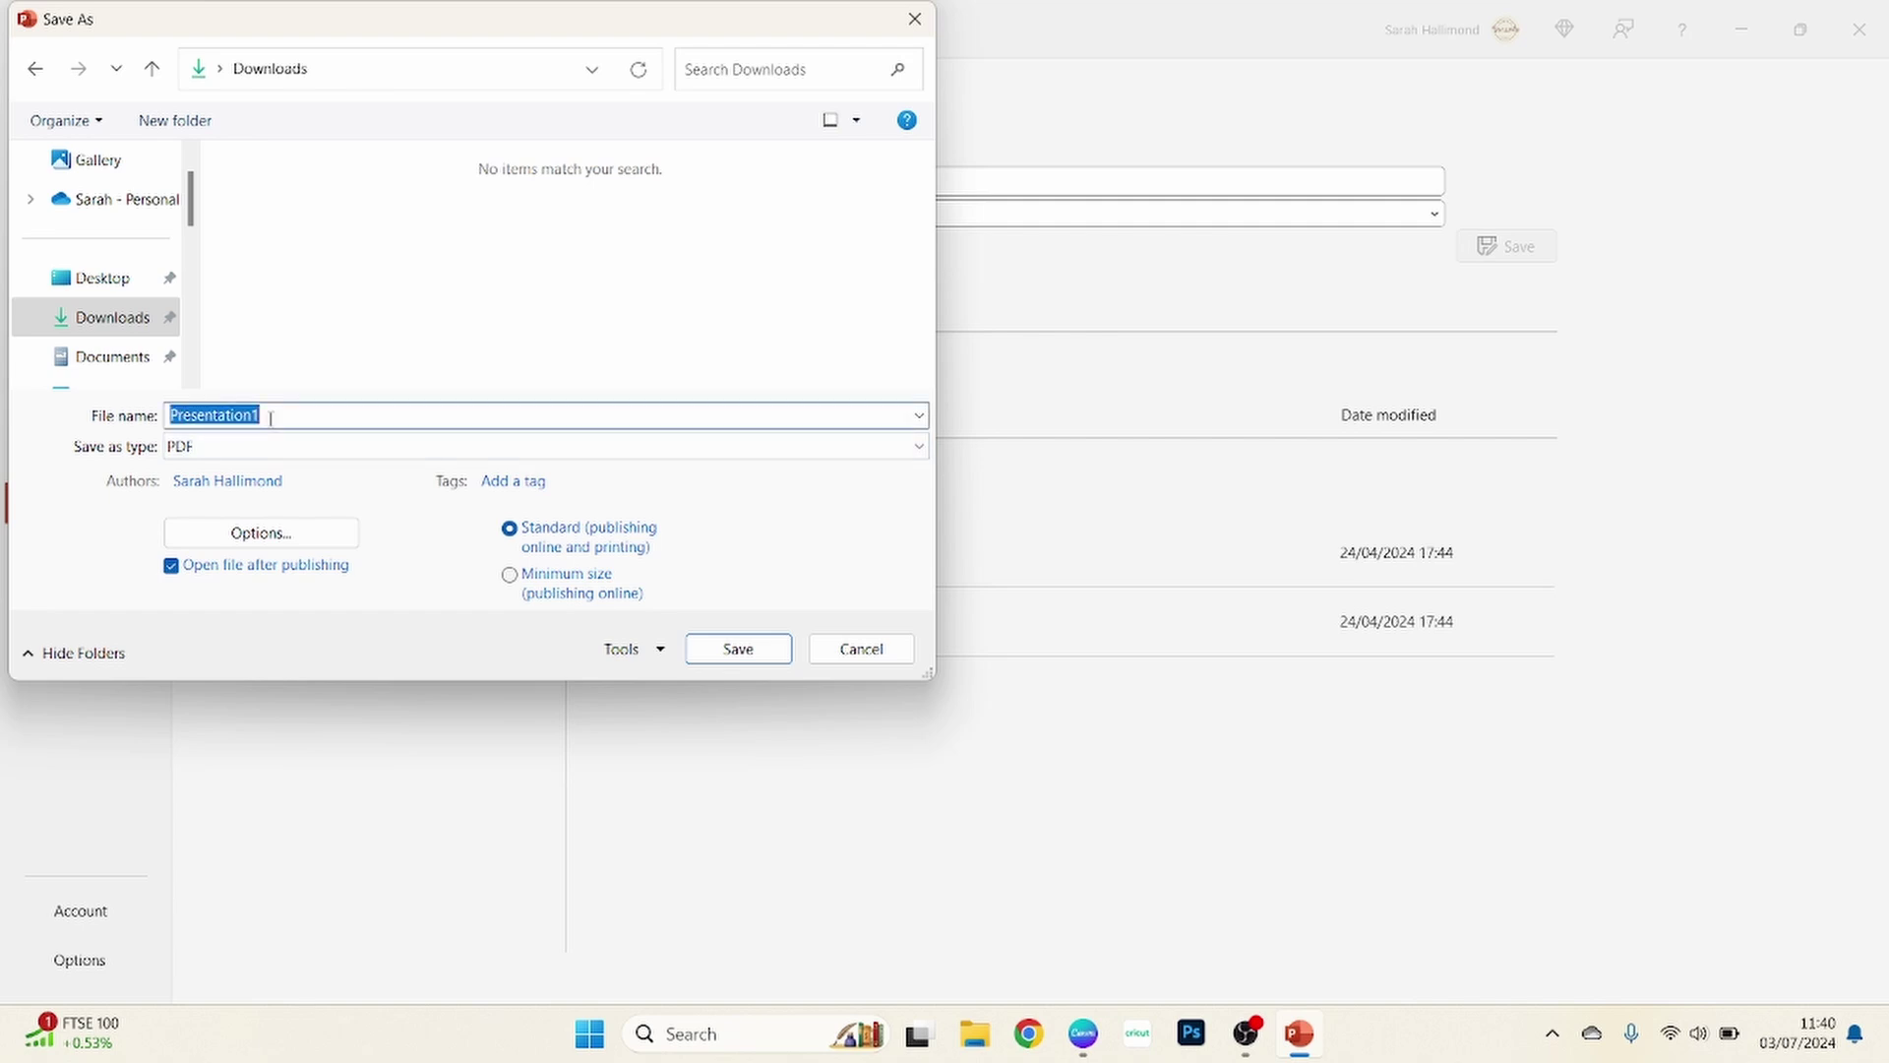
text(tag)
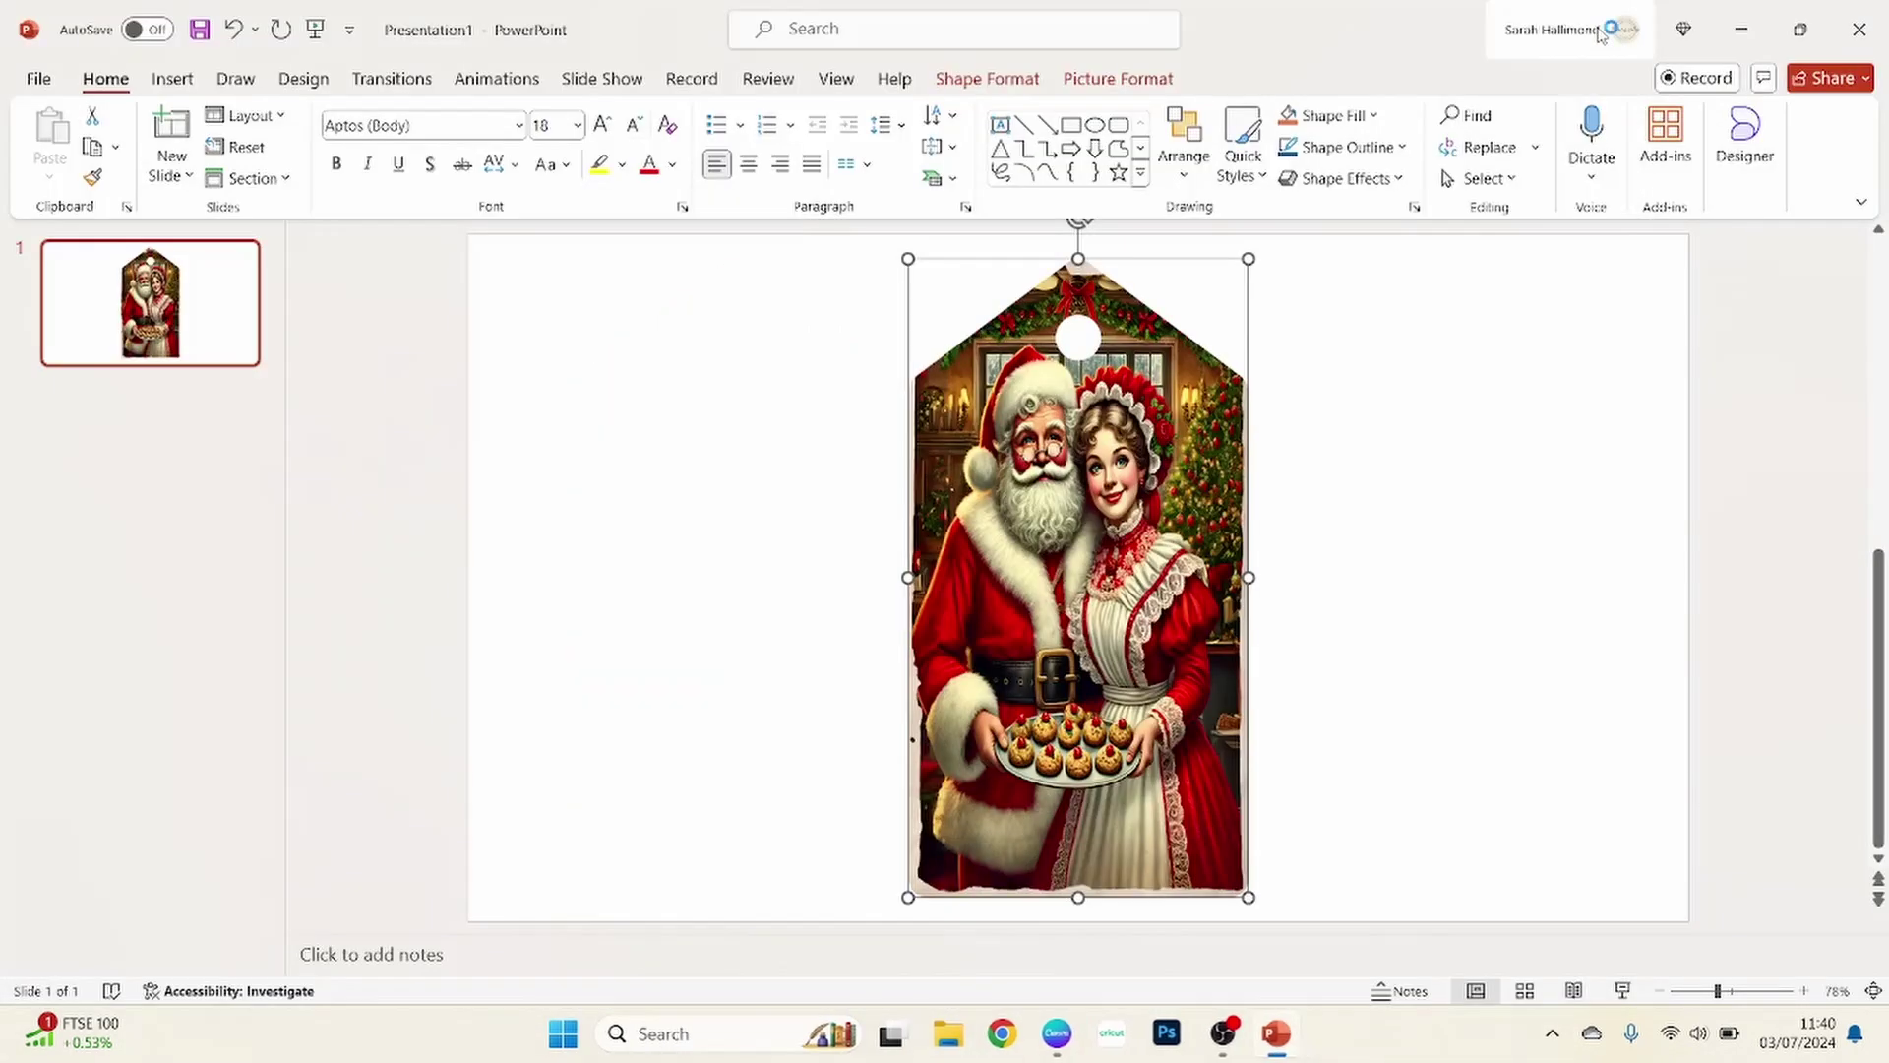
Step: Minimize PowerPoint and return to the Canva home page
click(1738, 31)
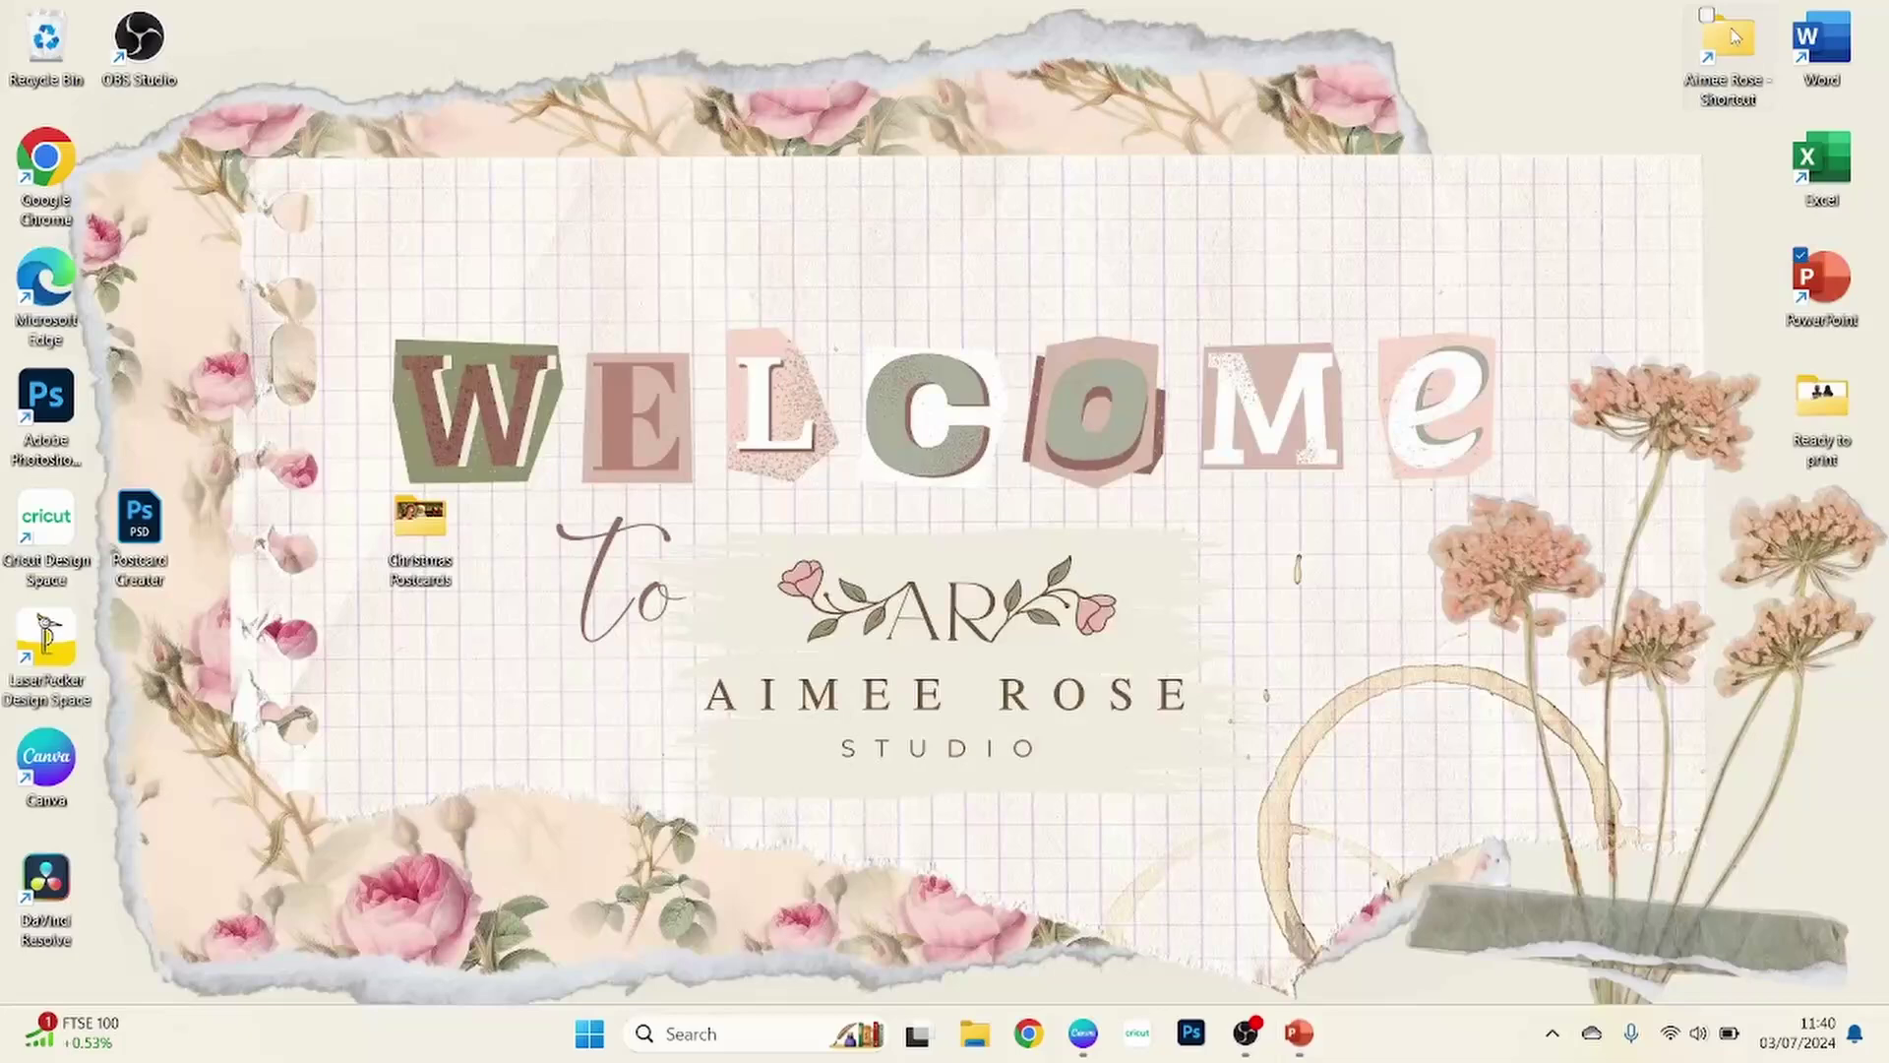
click(1082, 1035)
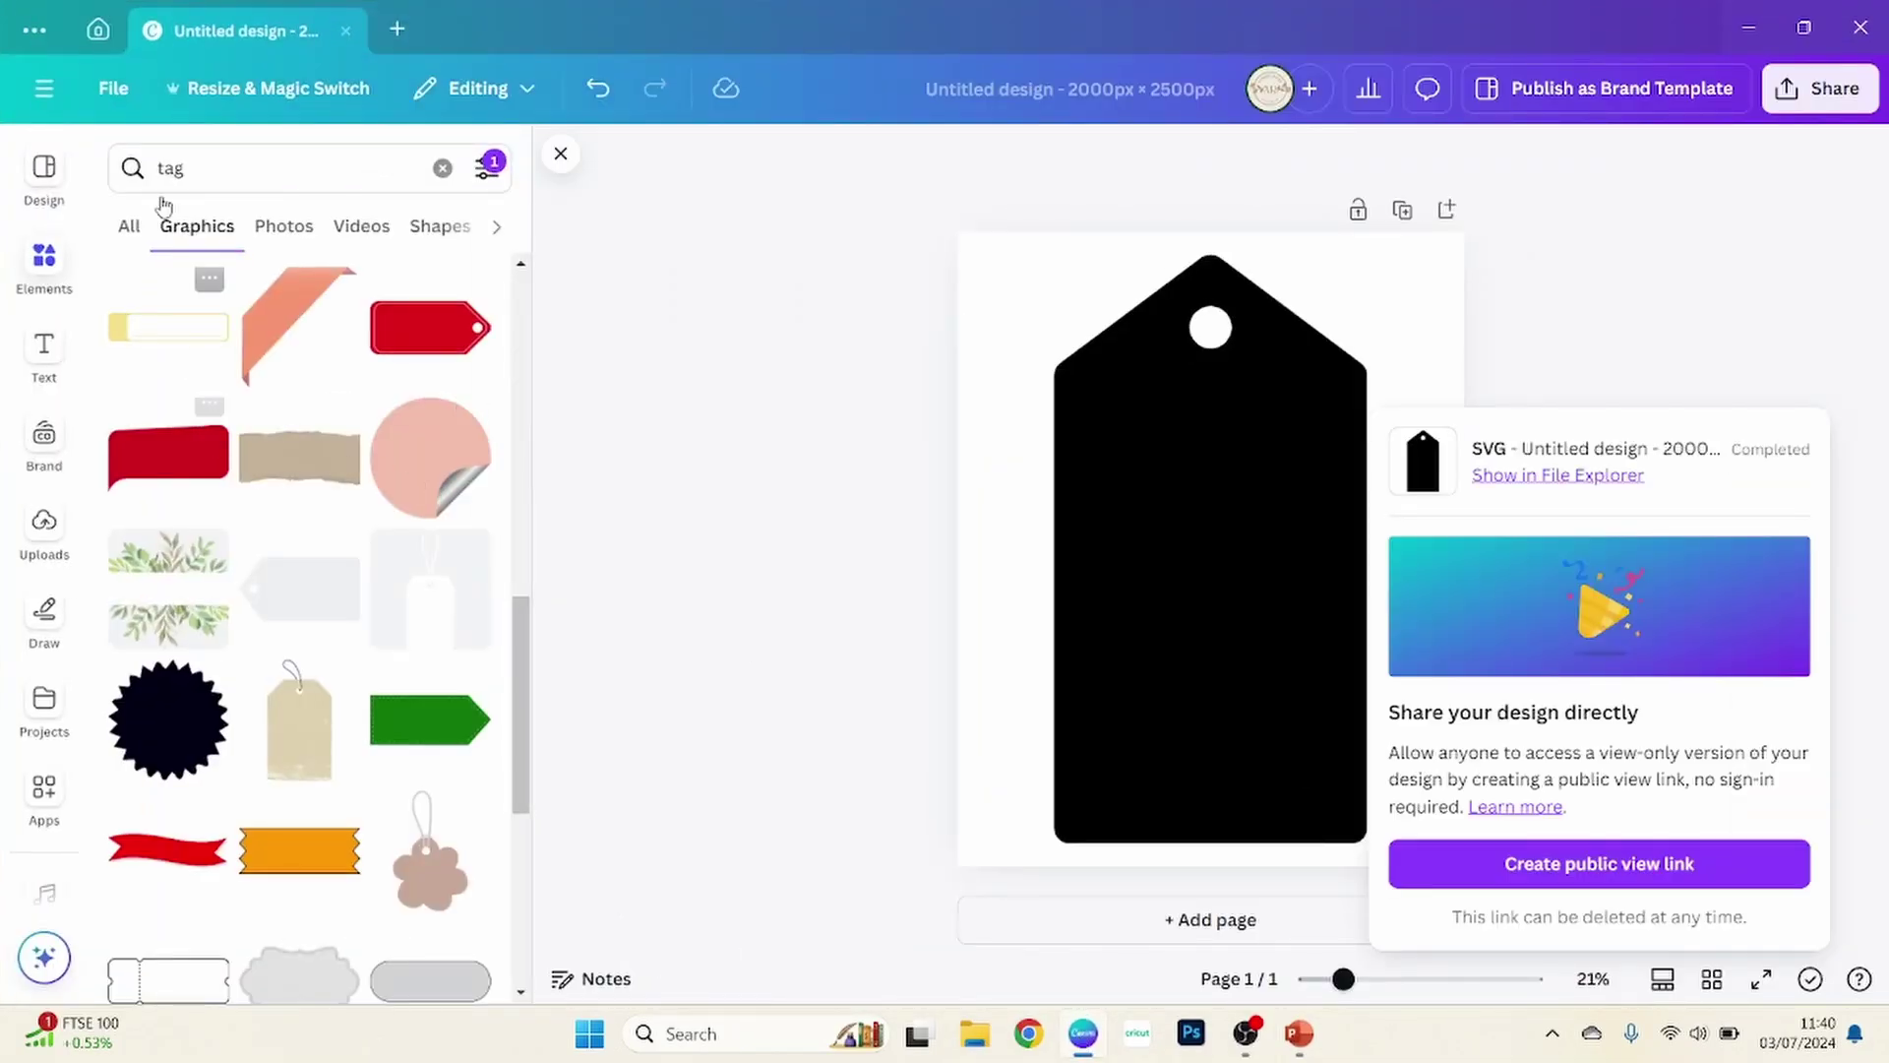
click(97, 30)
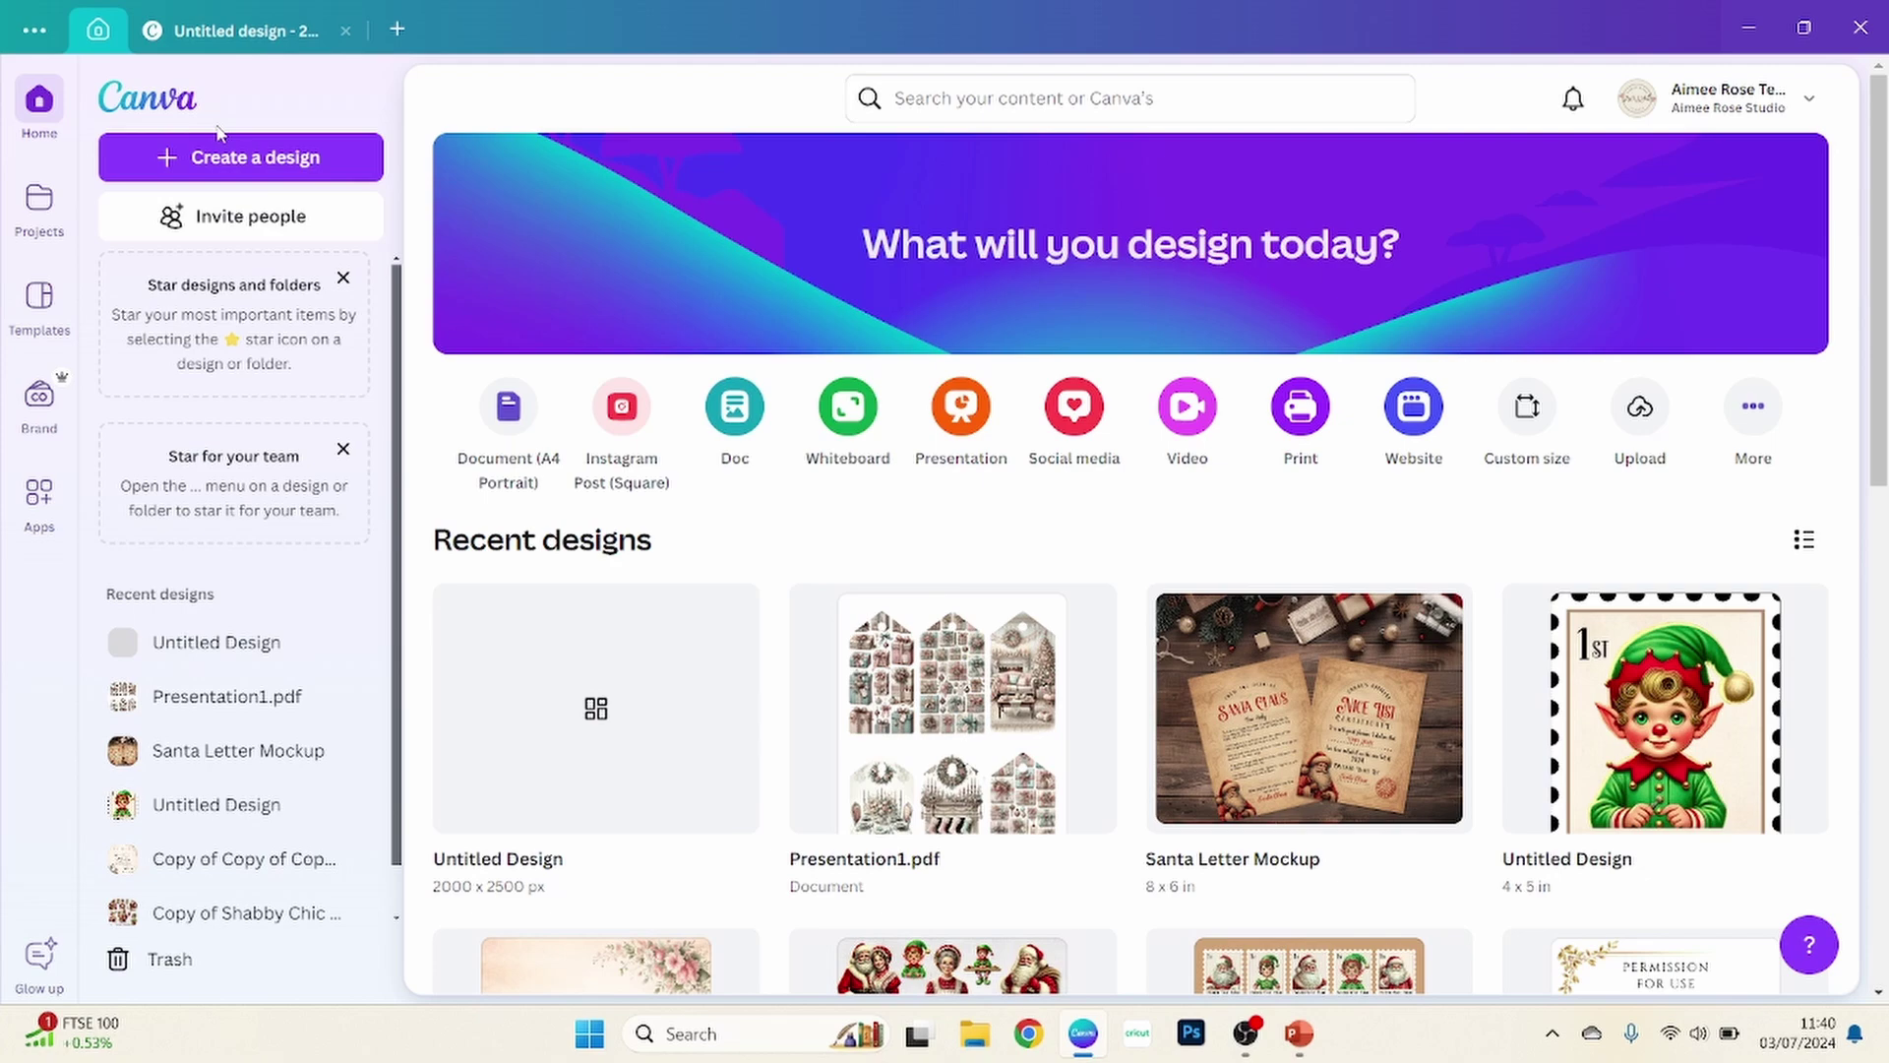
Step: Upload the 'tag photo' PDF from Downloads as a new Canva design
click(244, 158)
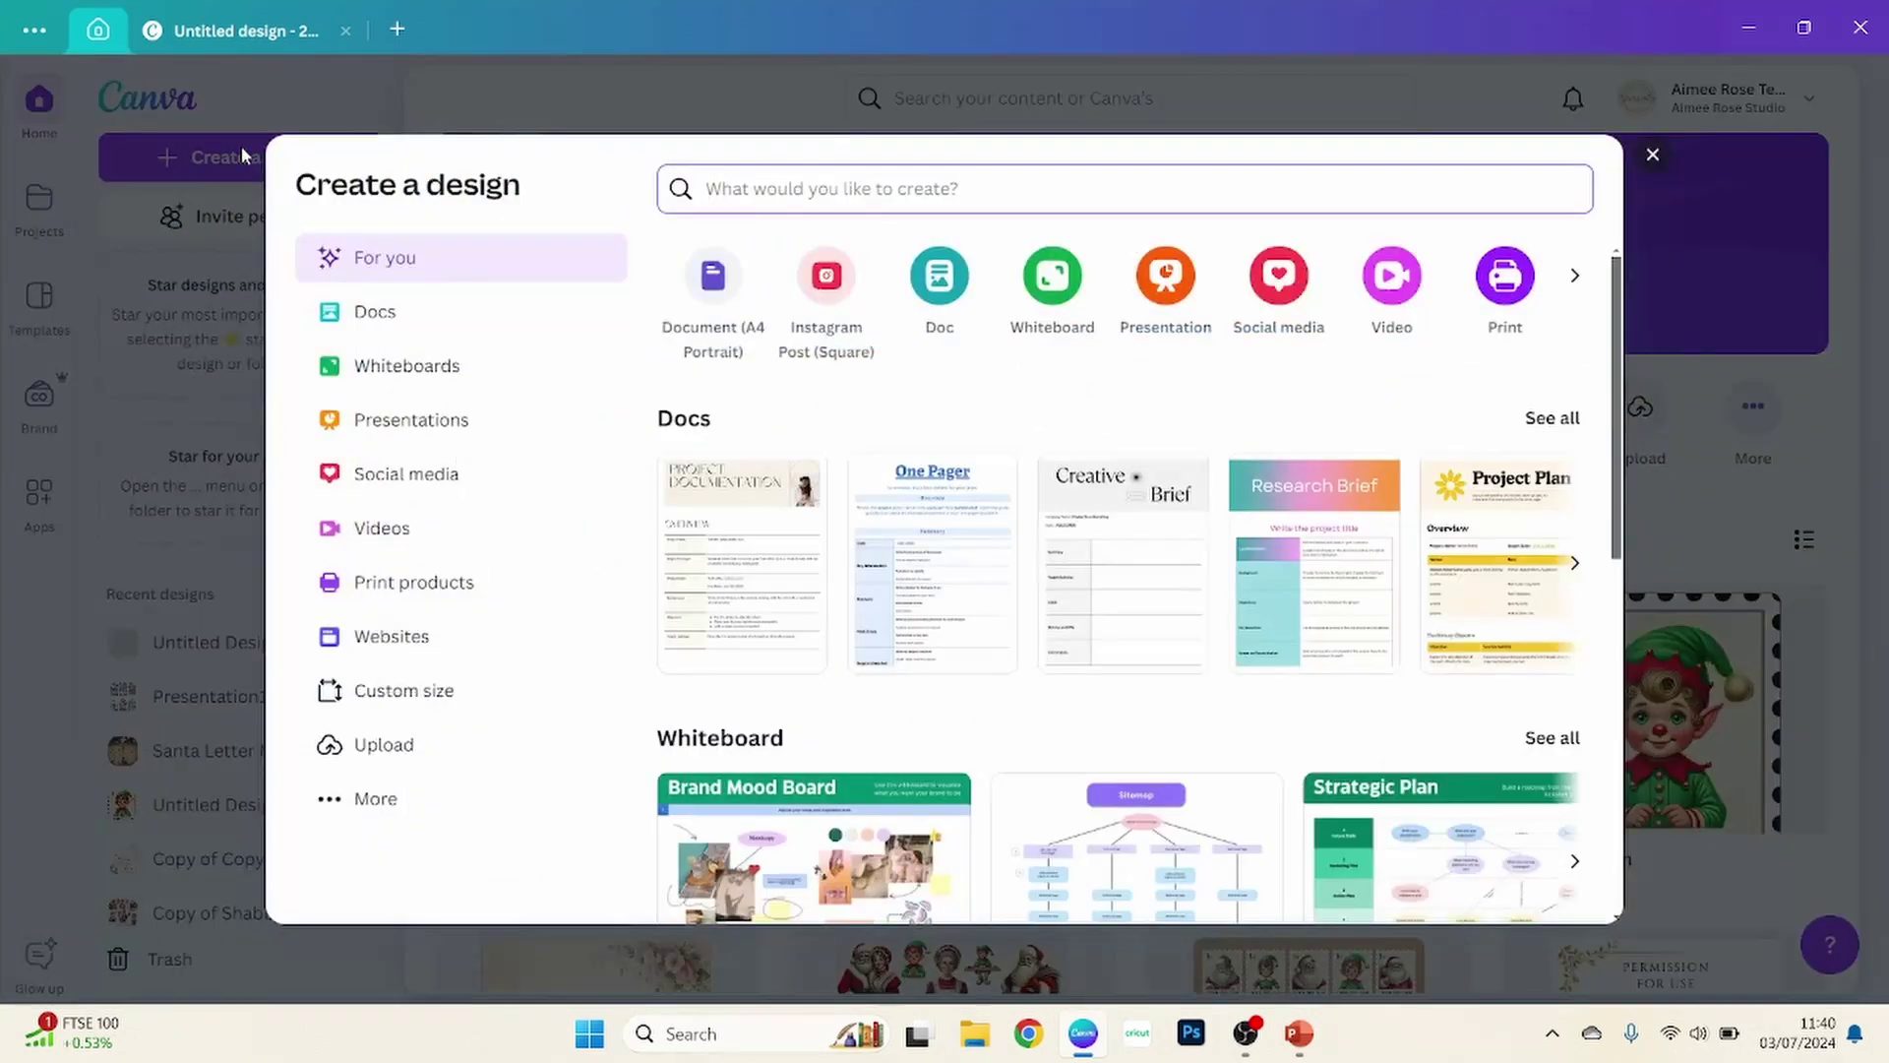
click(390, 750)
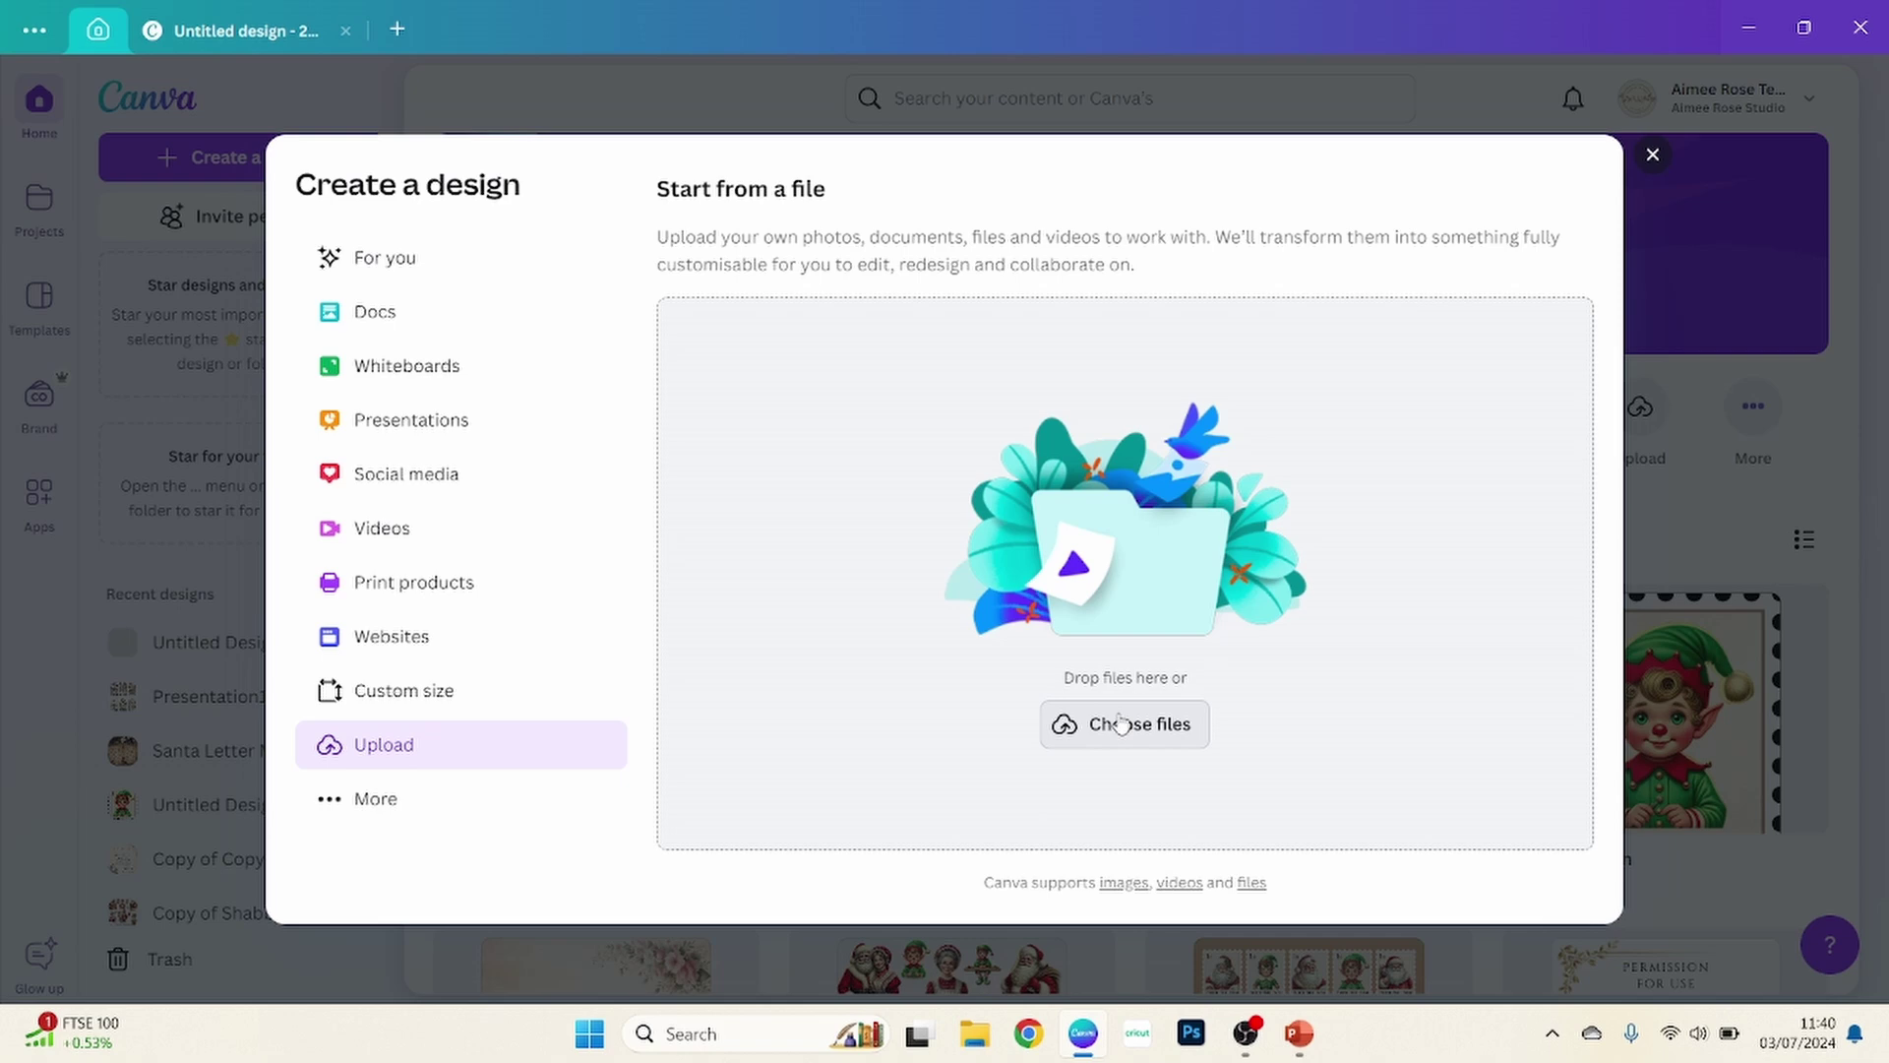
click(1121, 724)
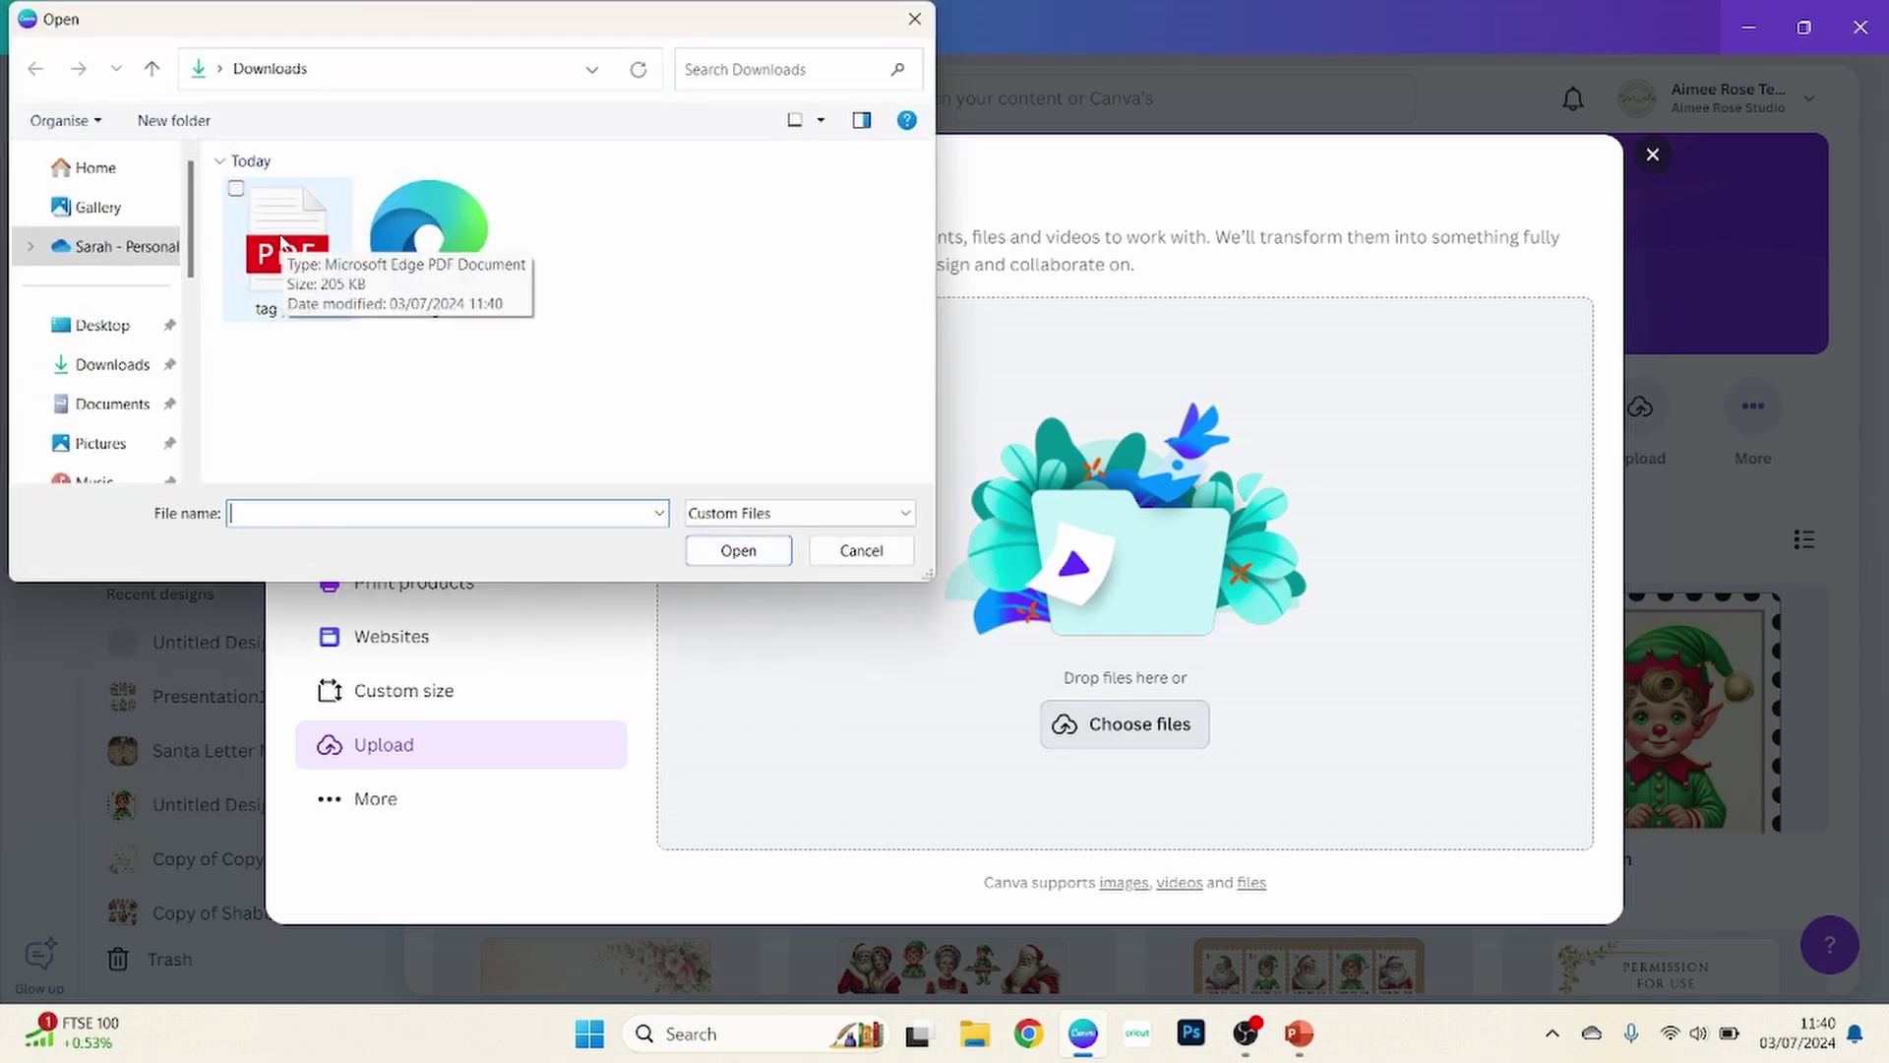
click(283, 244)
click(690, 554)
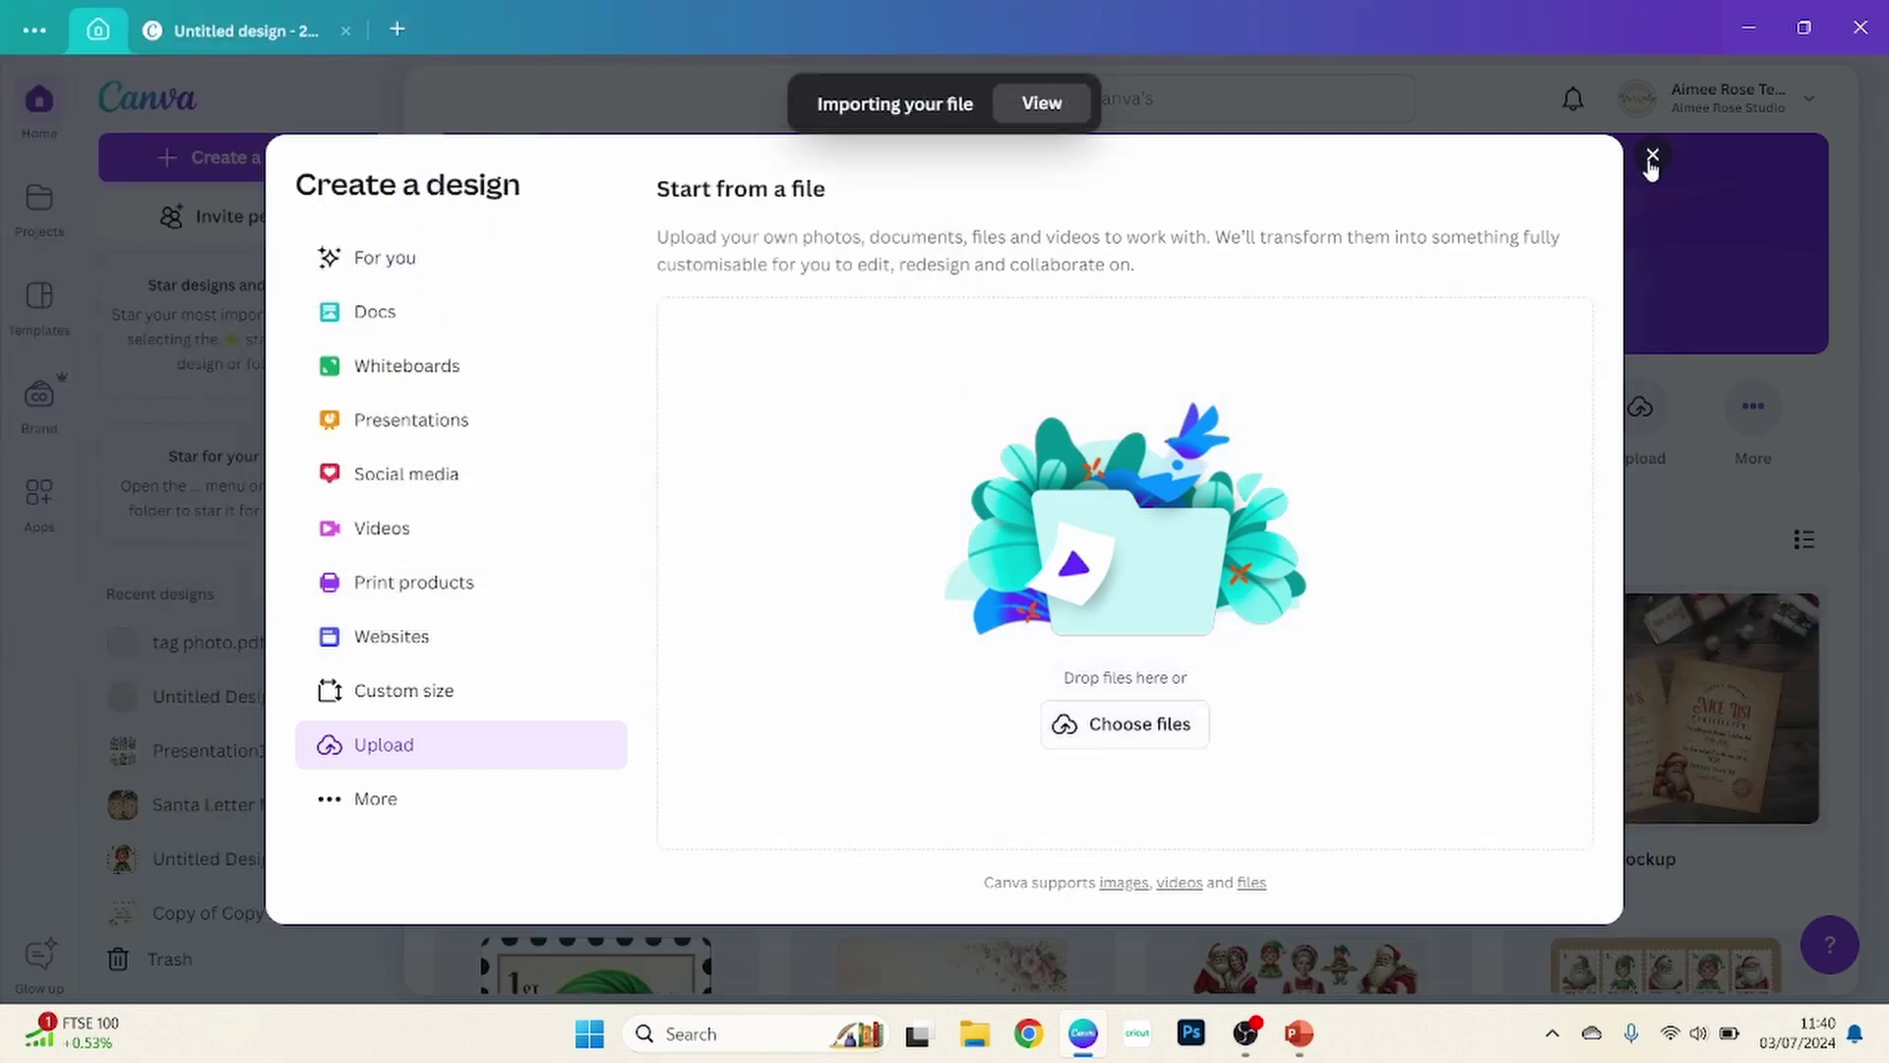
click(1655, 157)
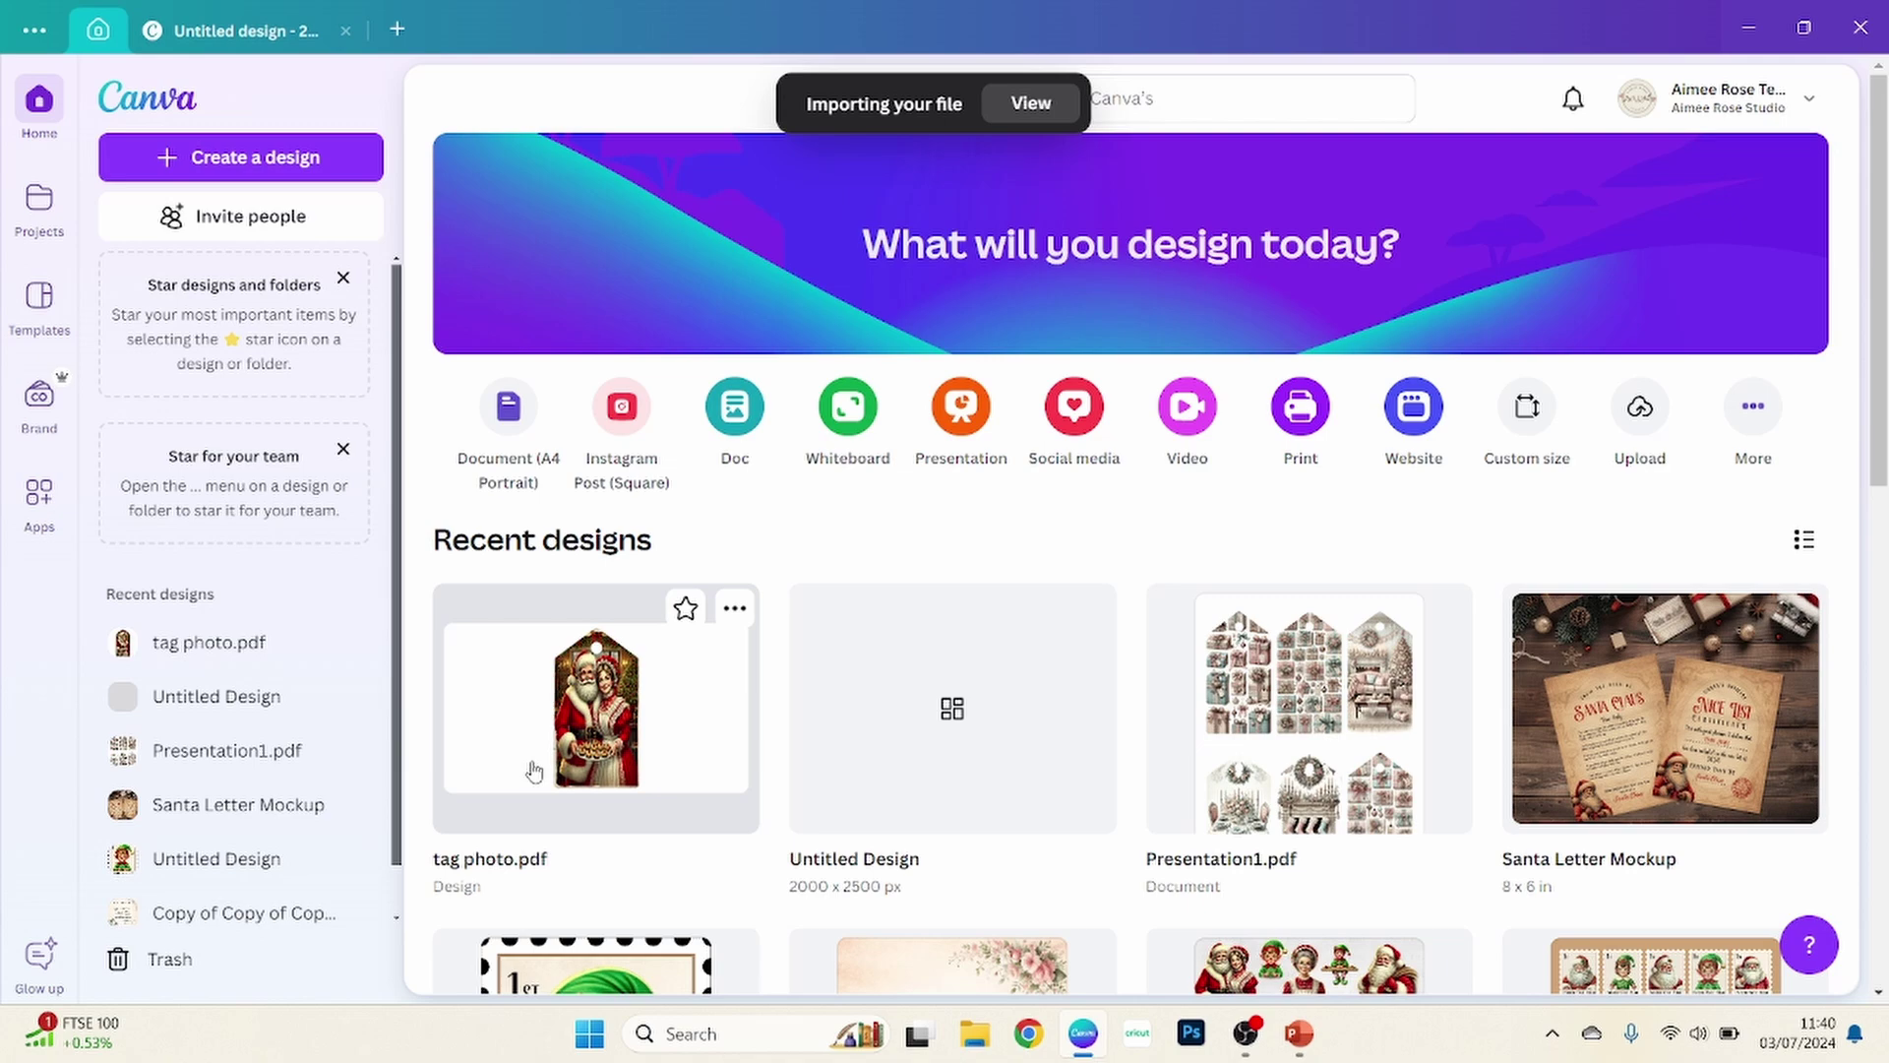
Step: Open the tag photo design and delete the Santa photo from the tag frame
click(607, 709)
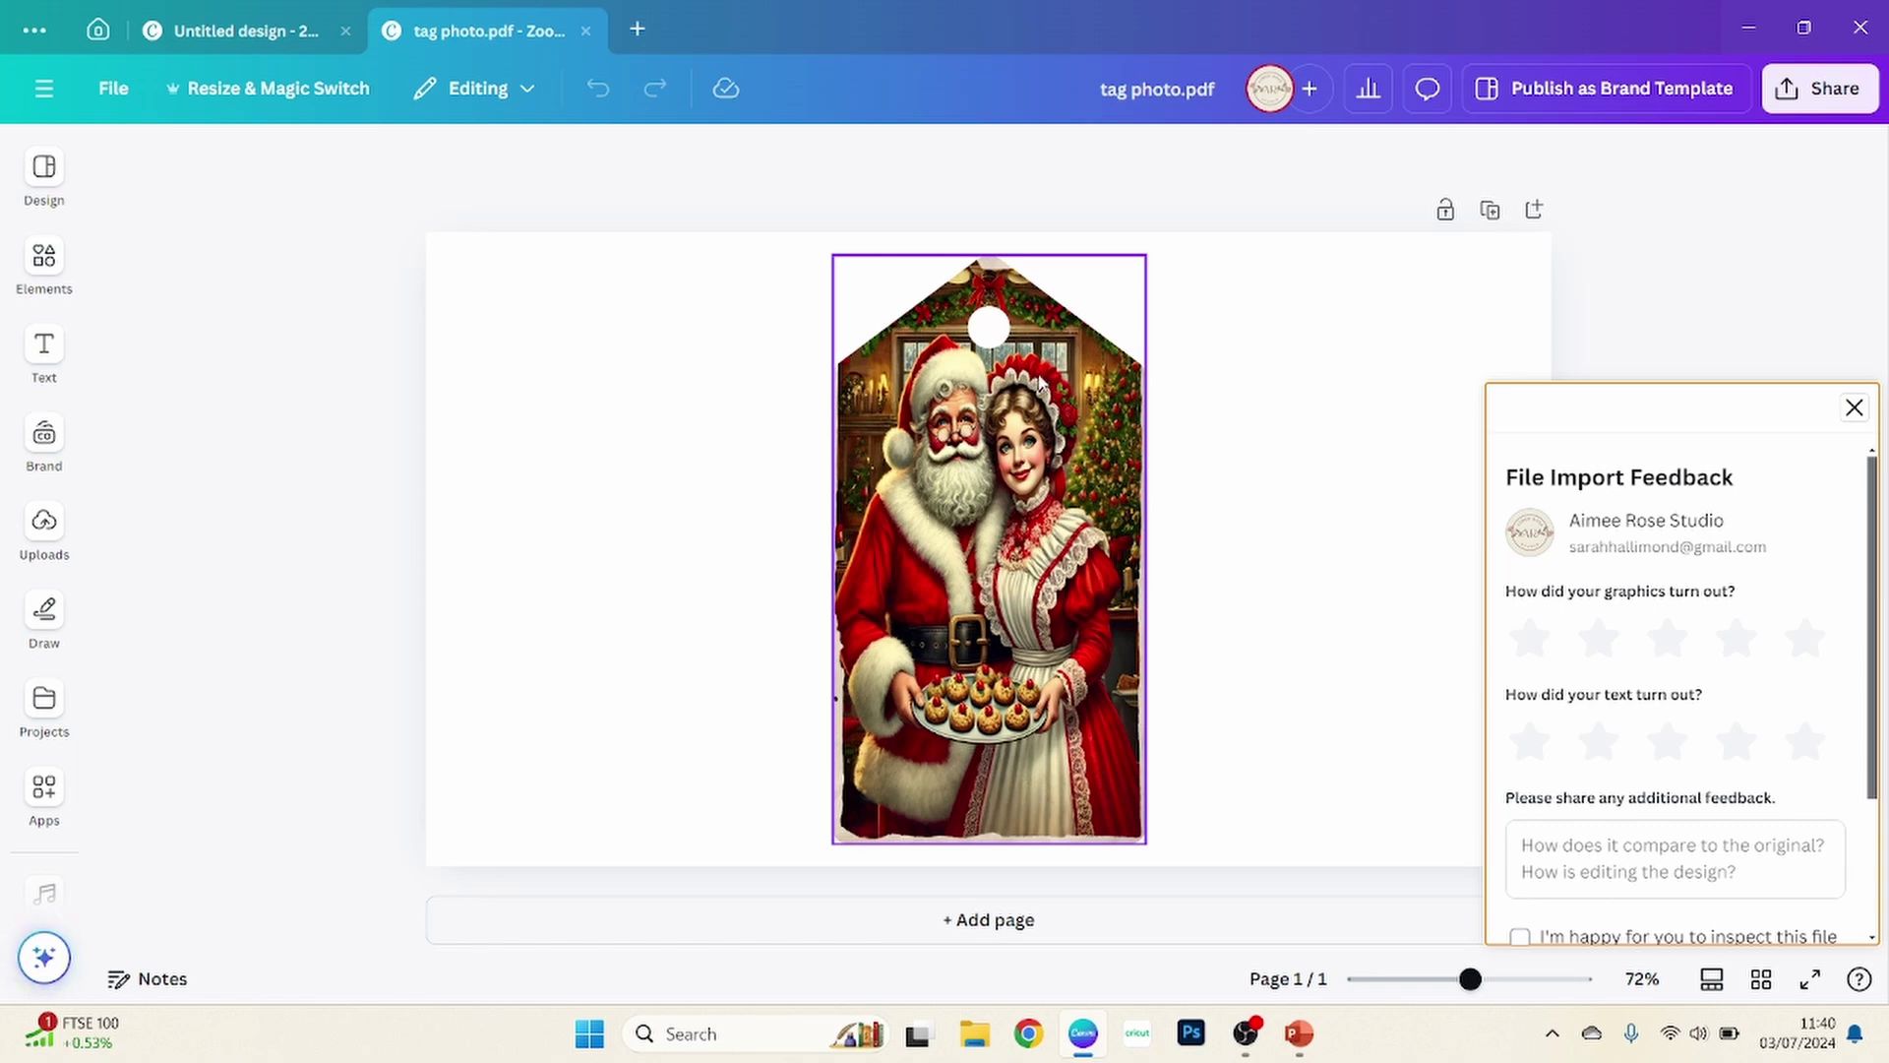
click(972, 463)
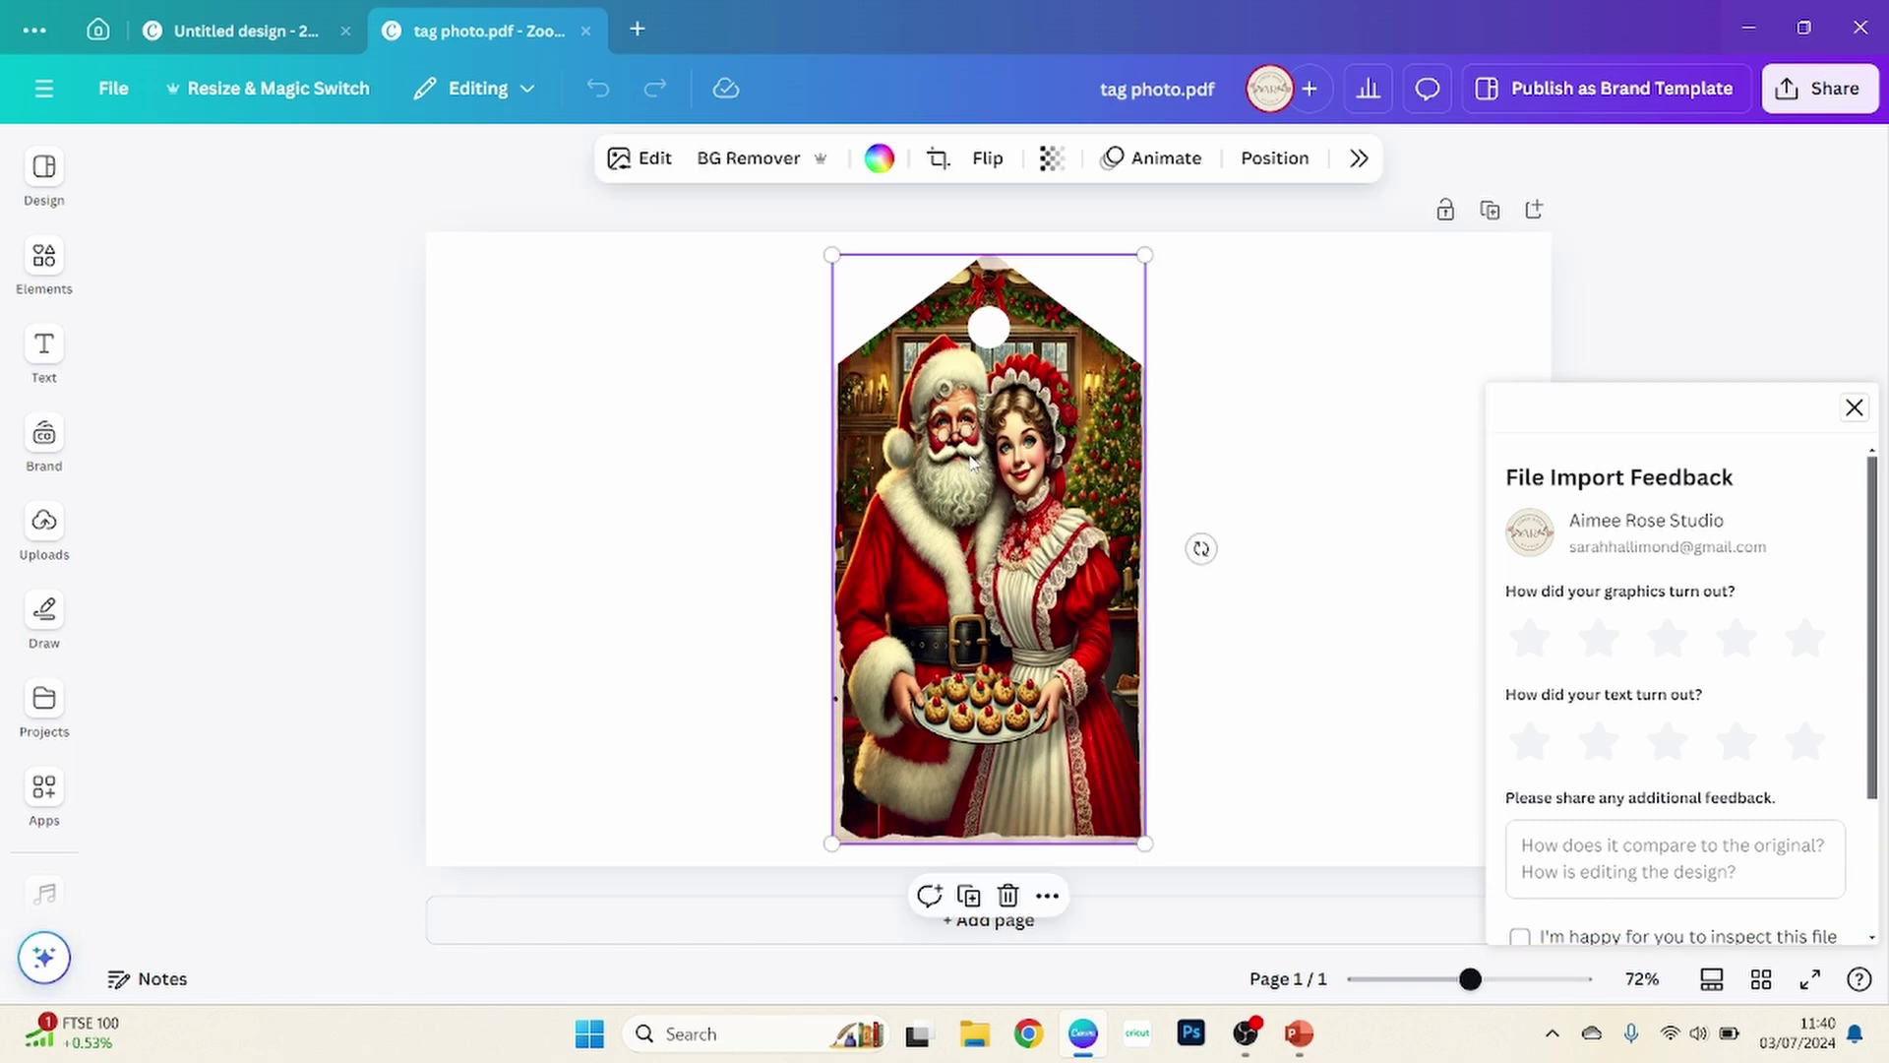
key(Delete)
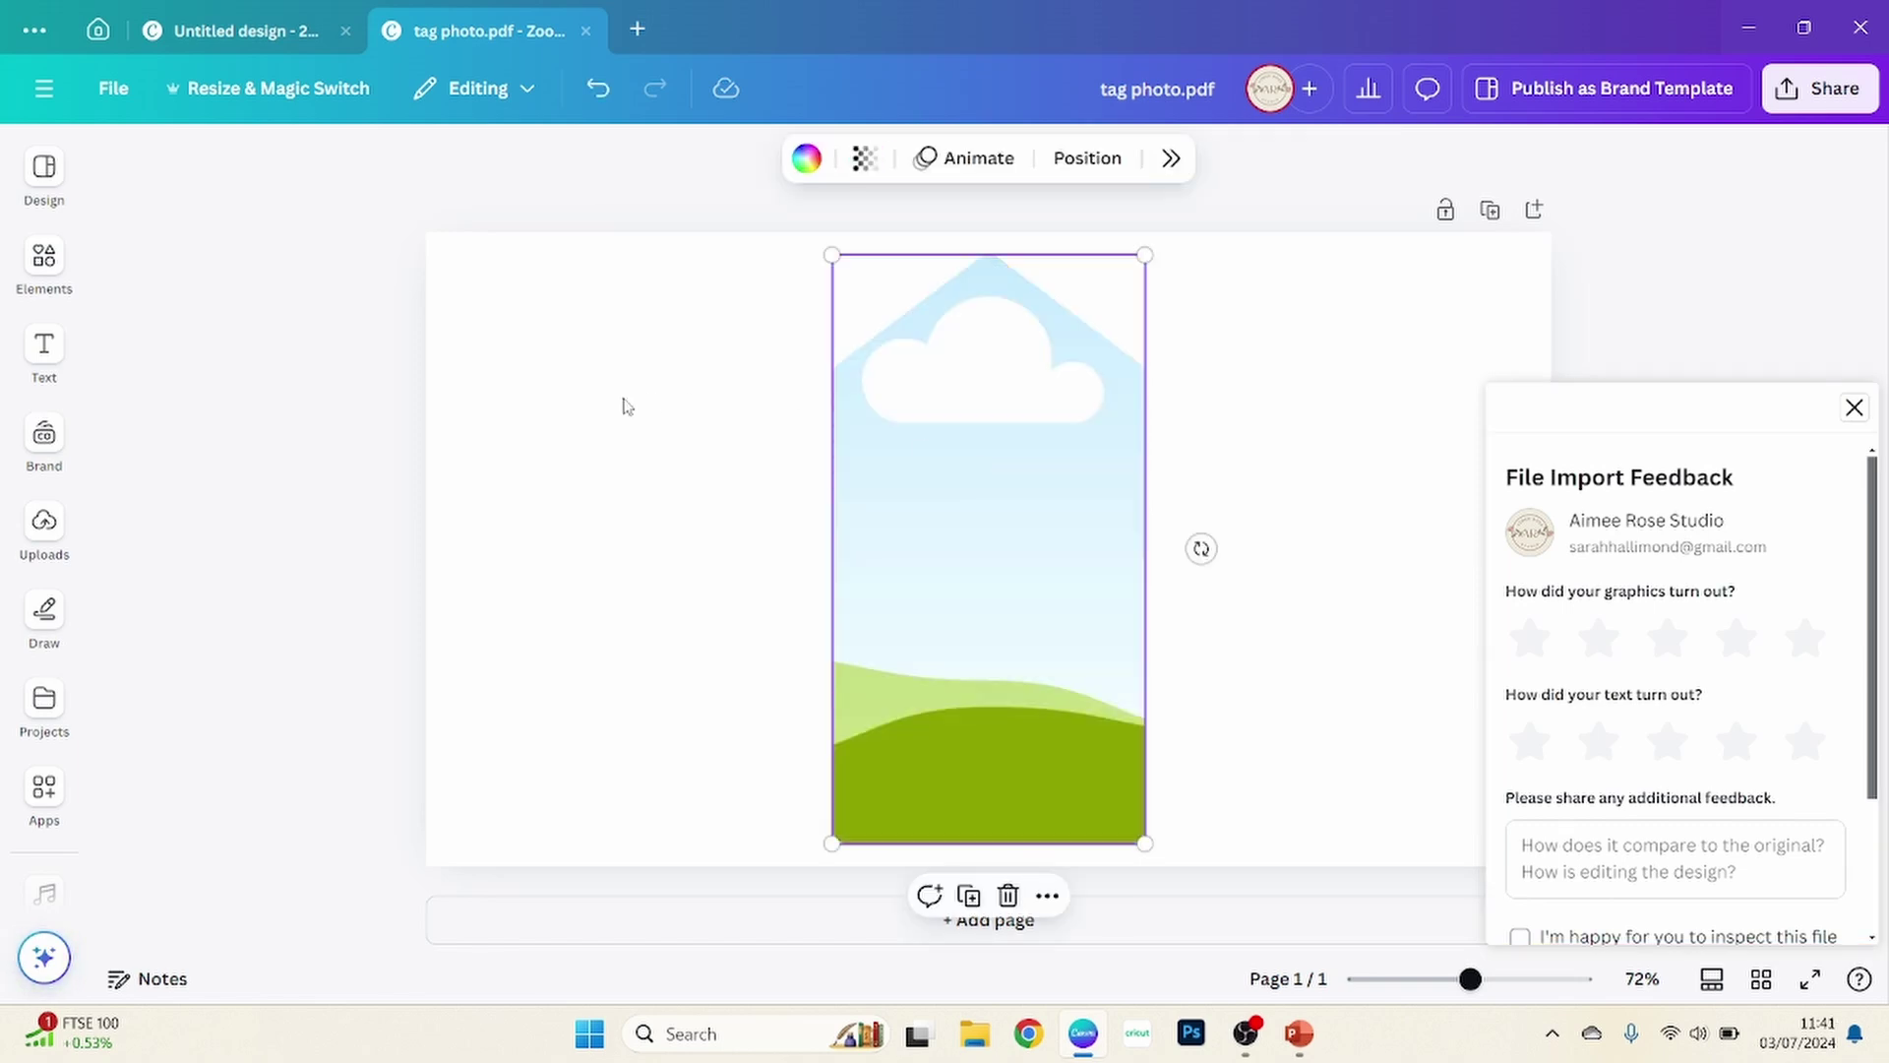
click(624, 407)
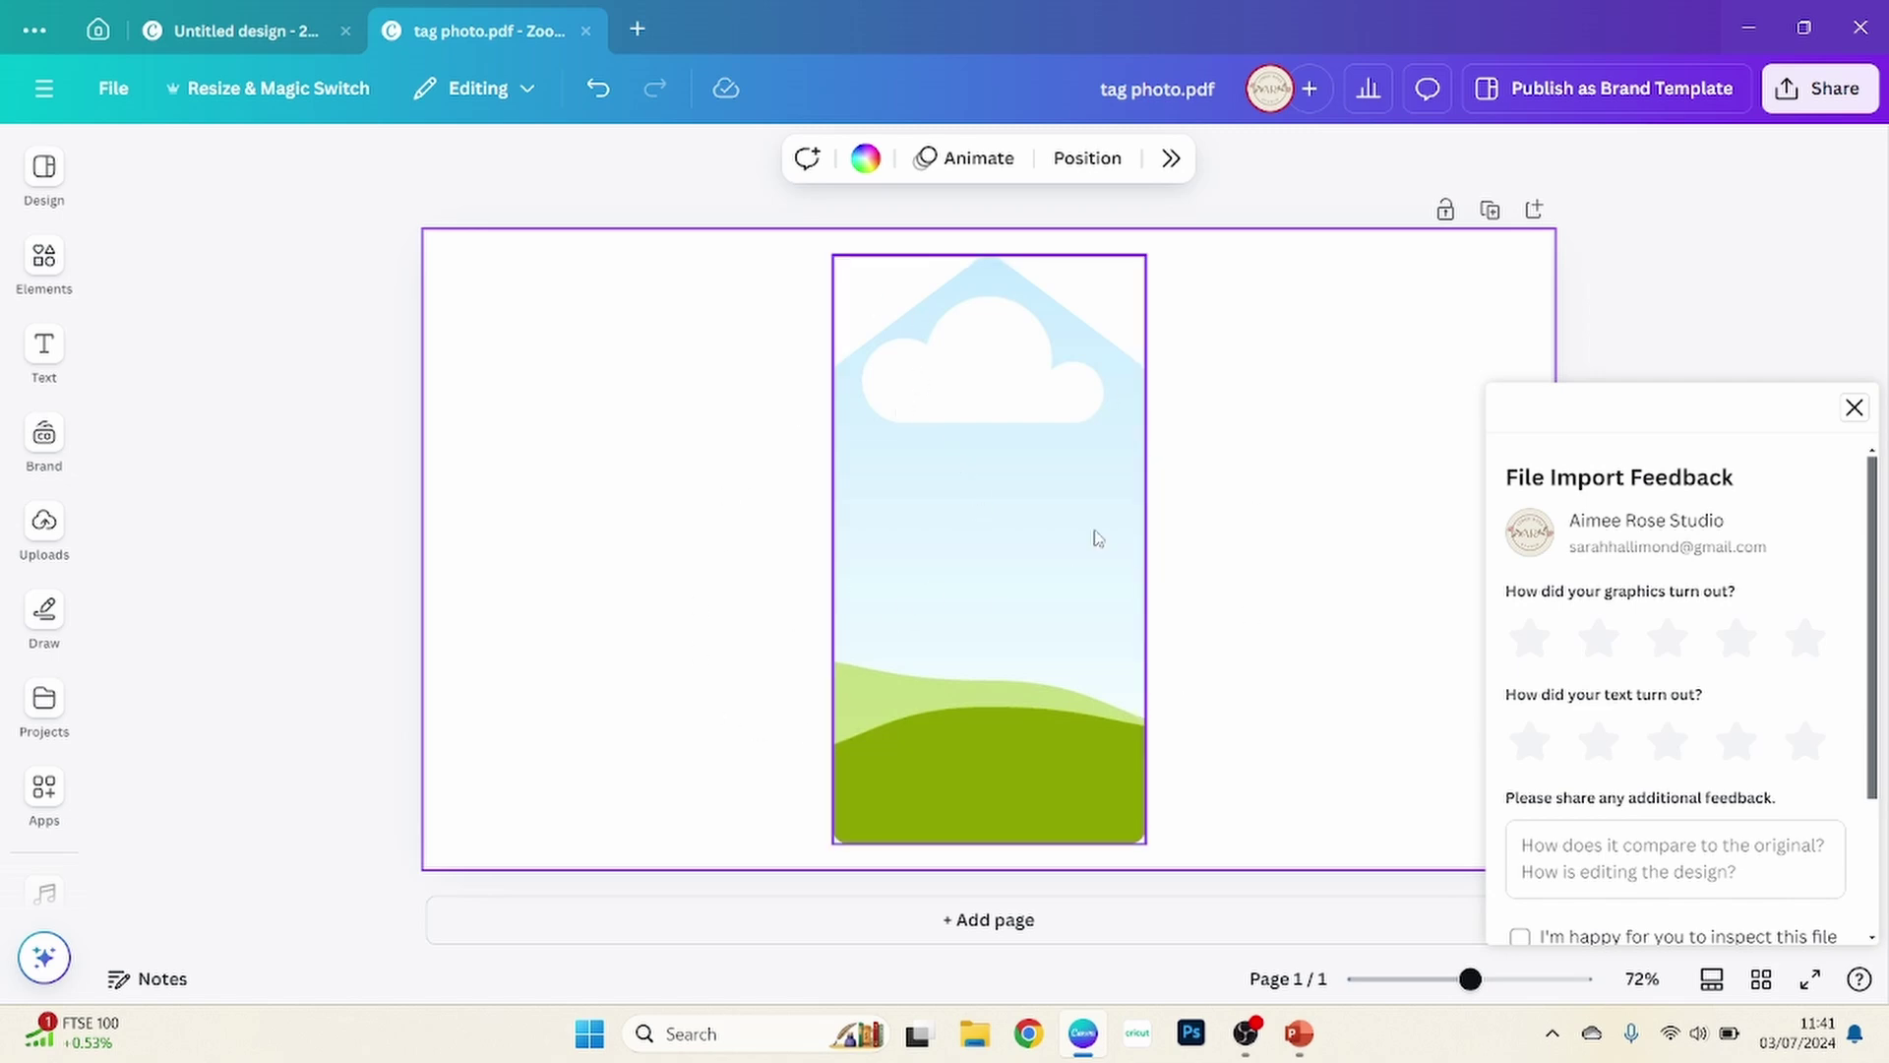
Step: Fill the empty tag frame with the uploaded pastel living-room Christmas image
click(45, 526)
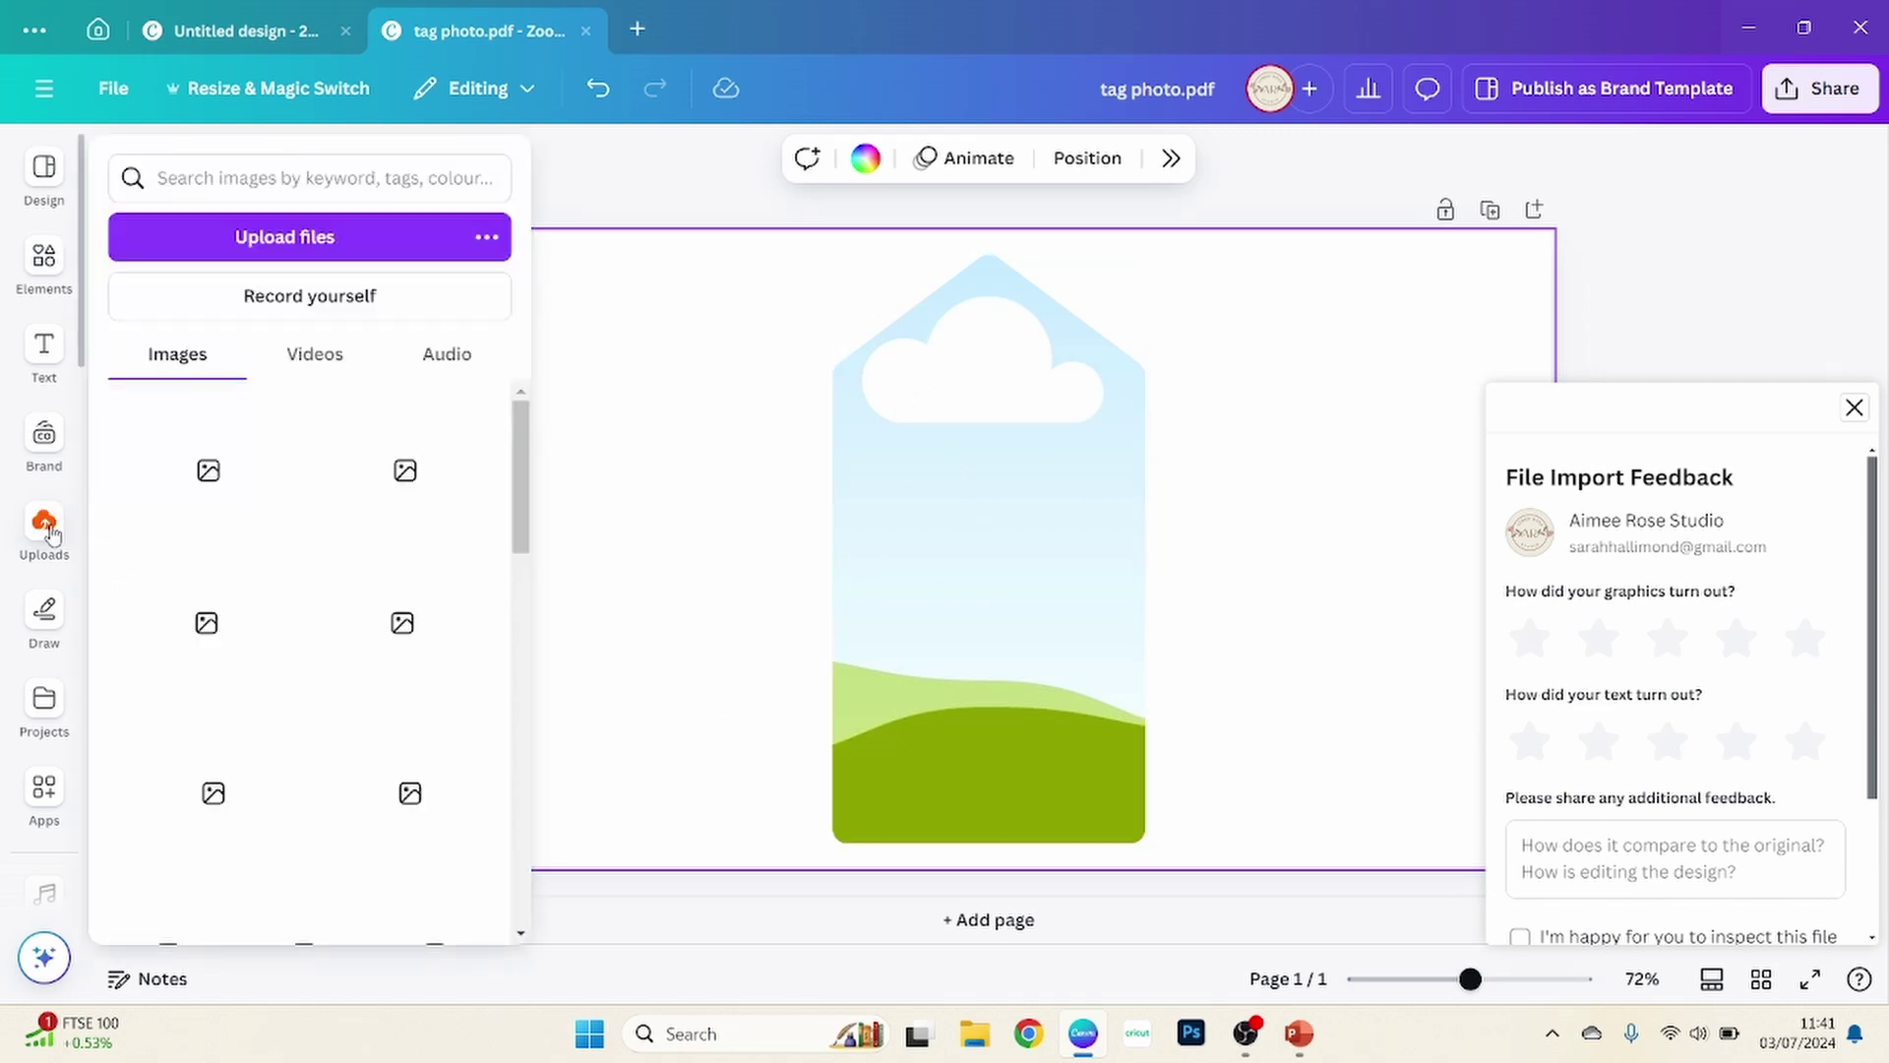
drag(162, 473, 1206, 591)
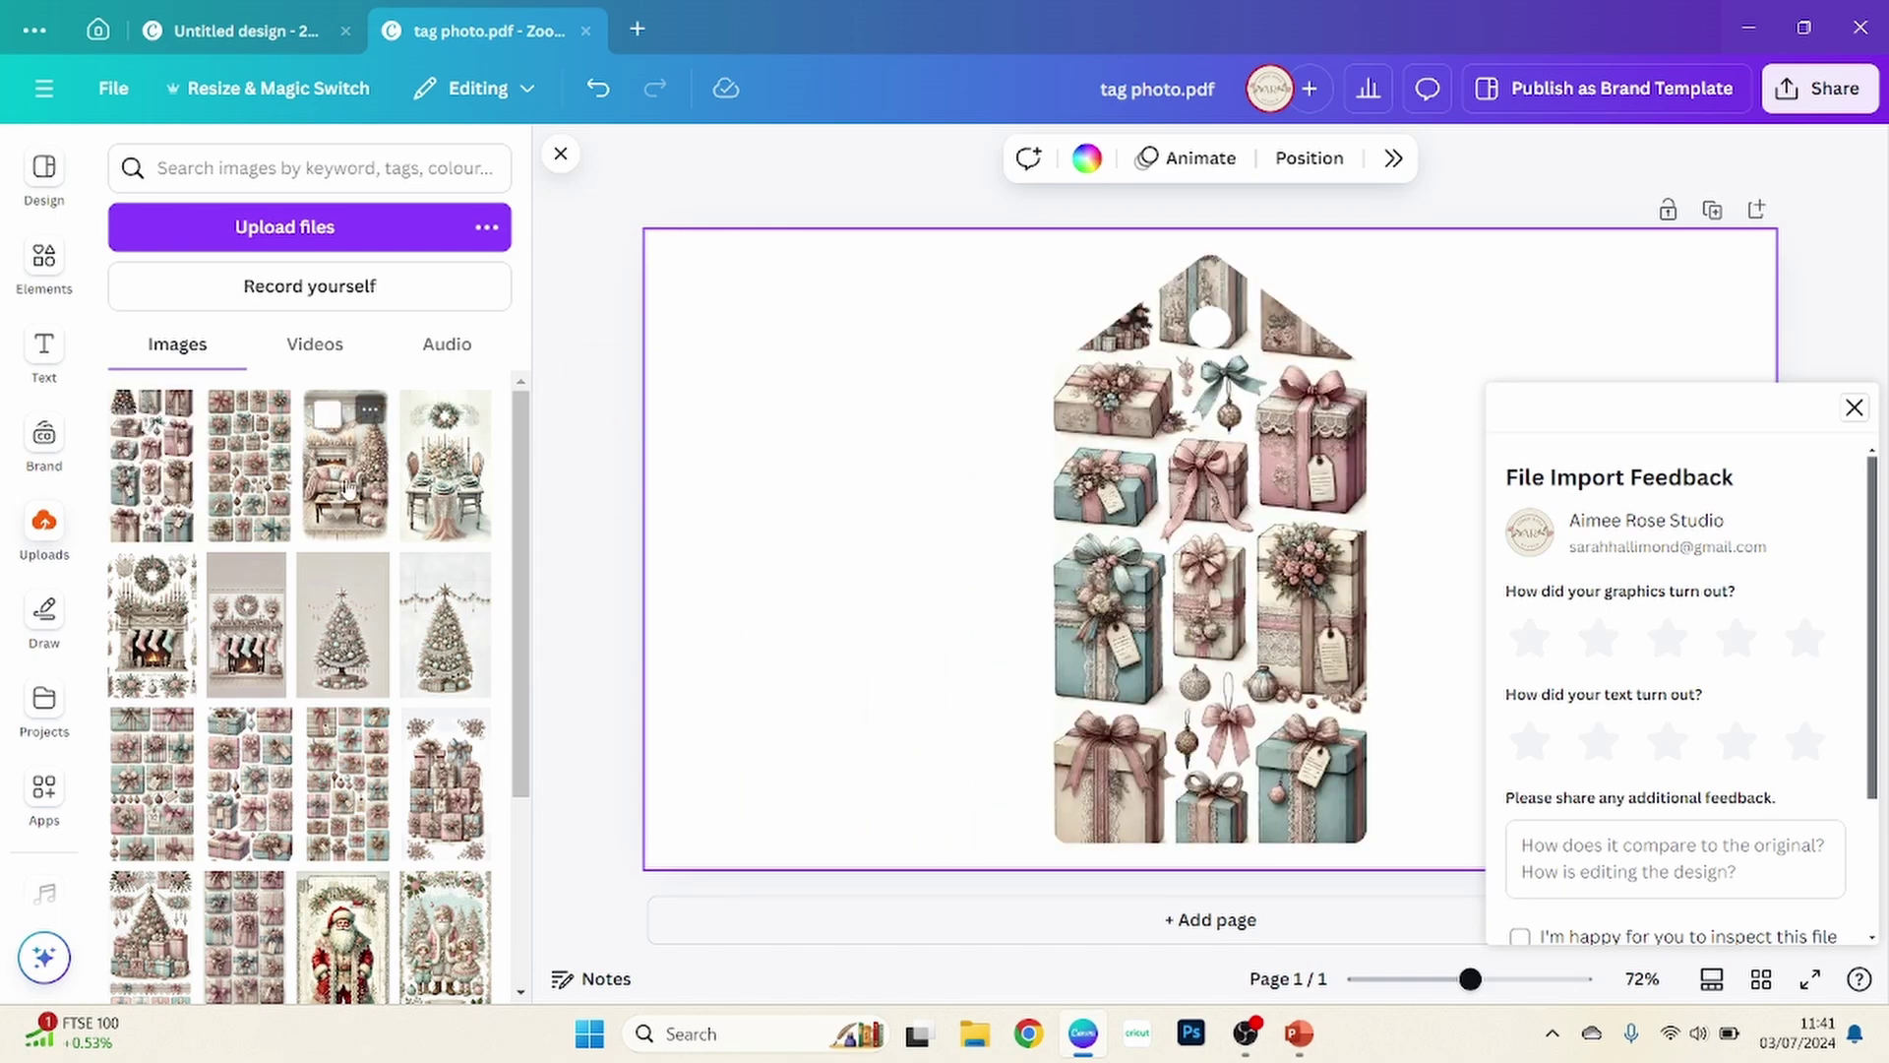
drag(346, 463, 1230, 453)
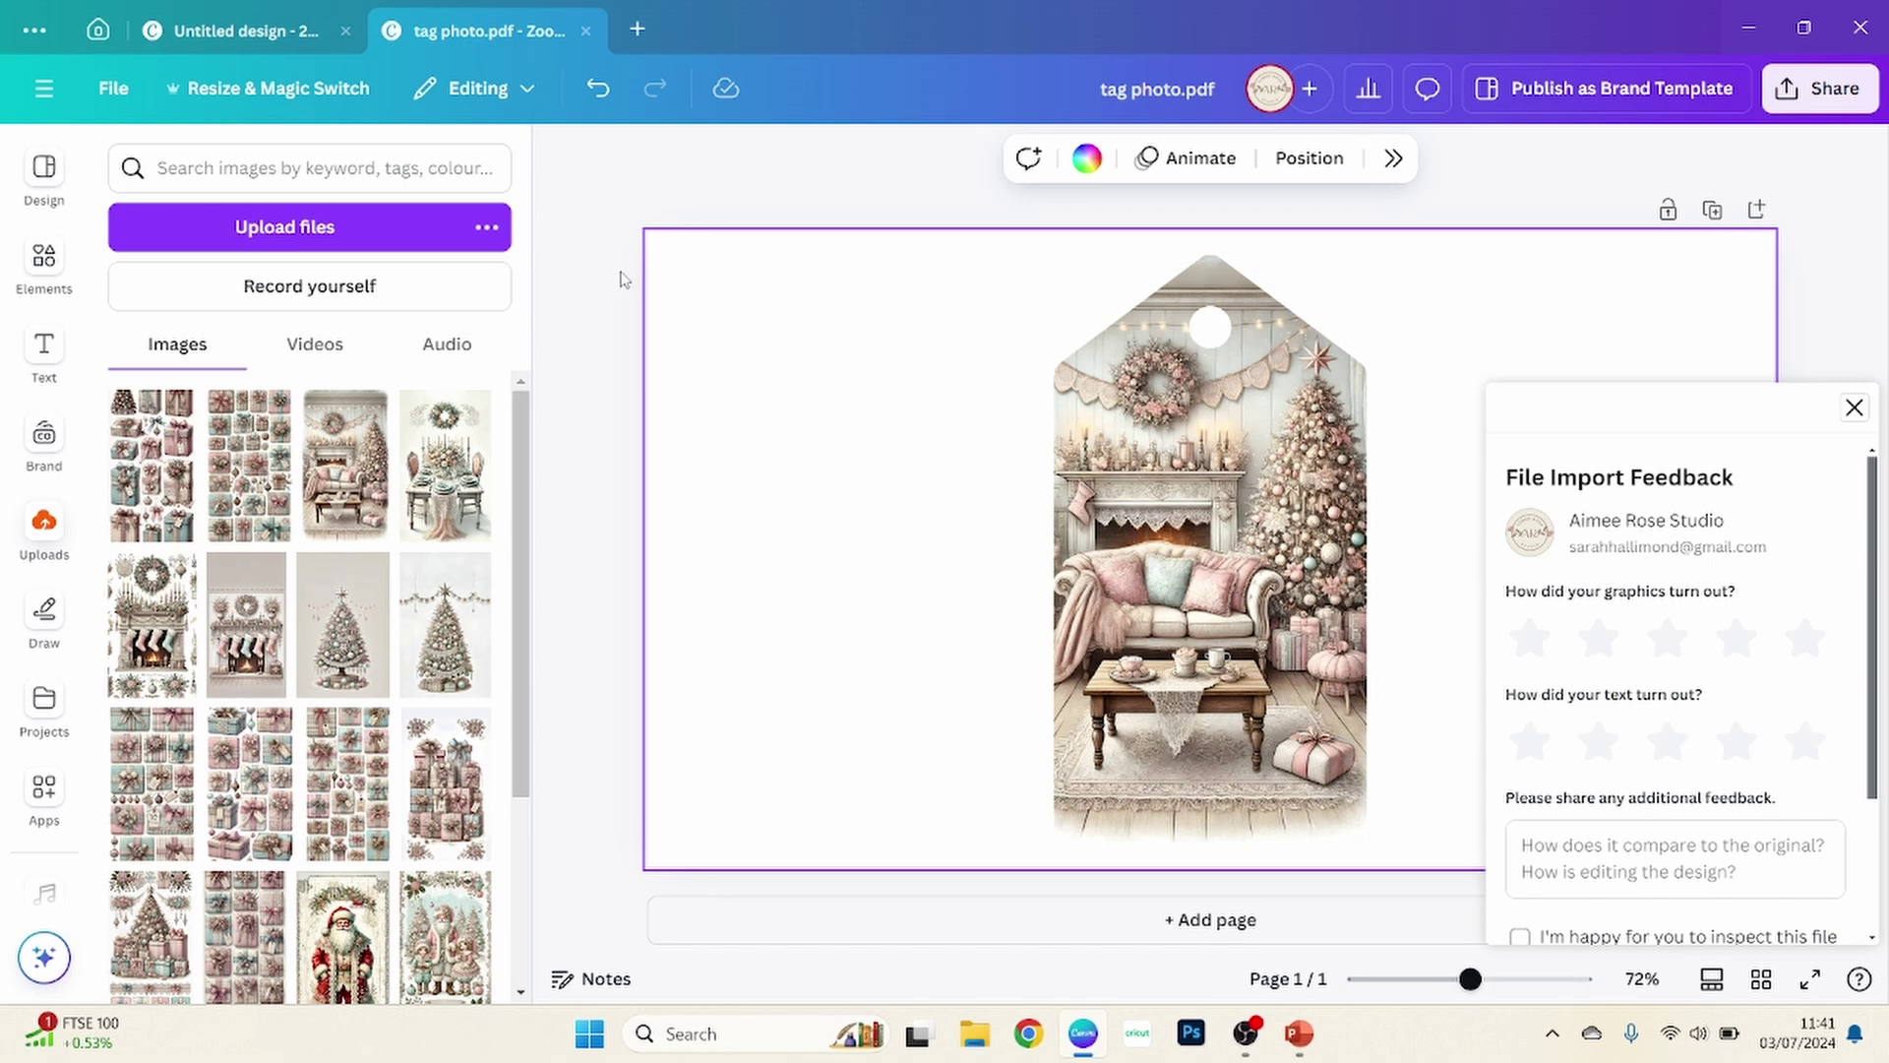
click(1855, 409)
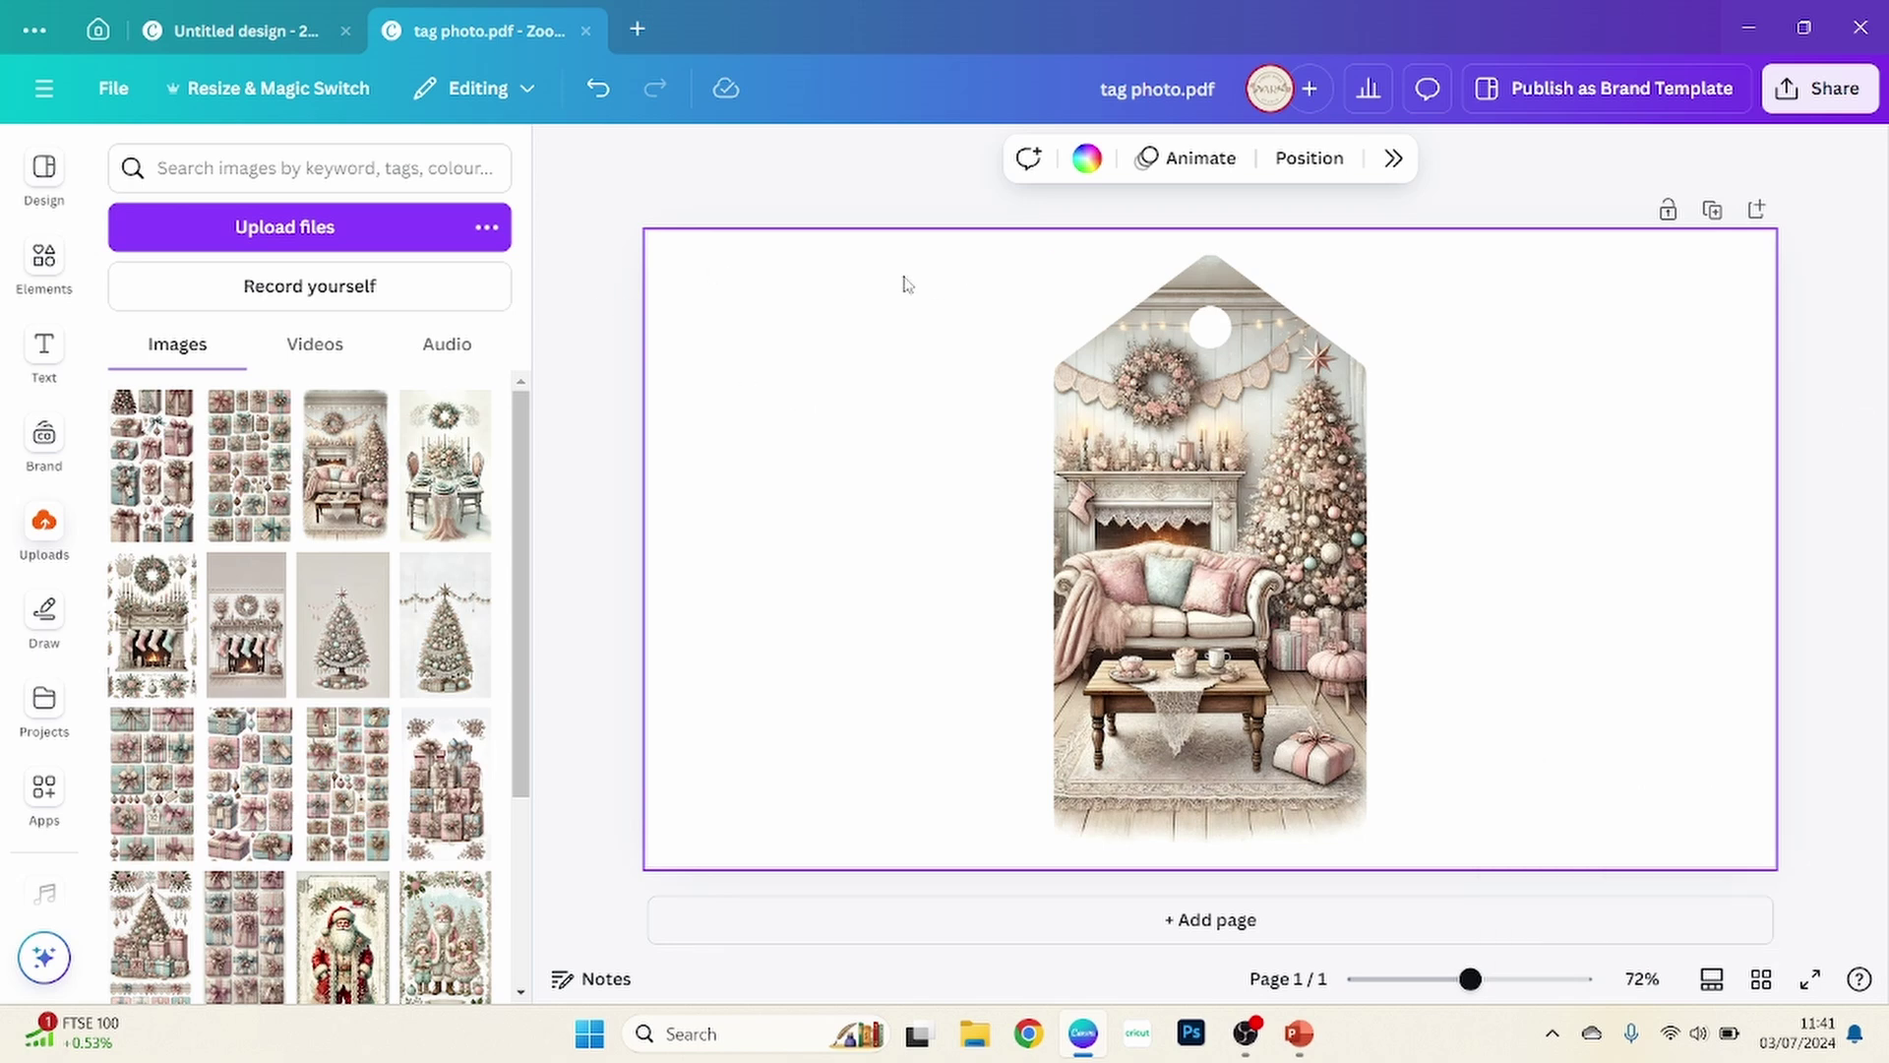
Step: Resize the design to a US Letter Portrait page (8.5 × 11 in)
click(245, 99)
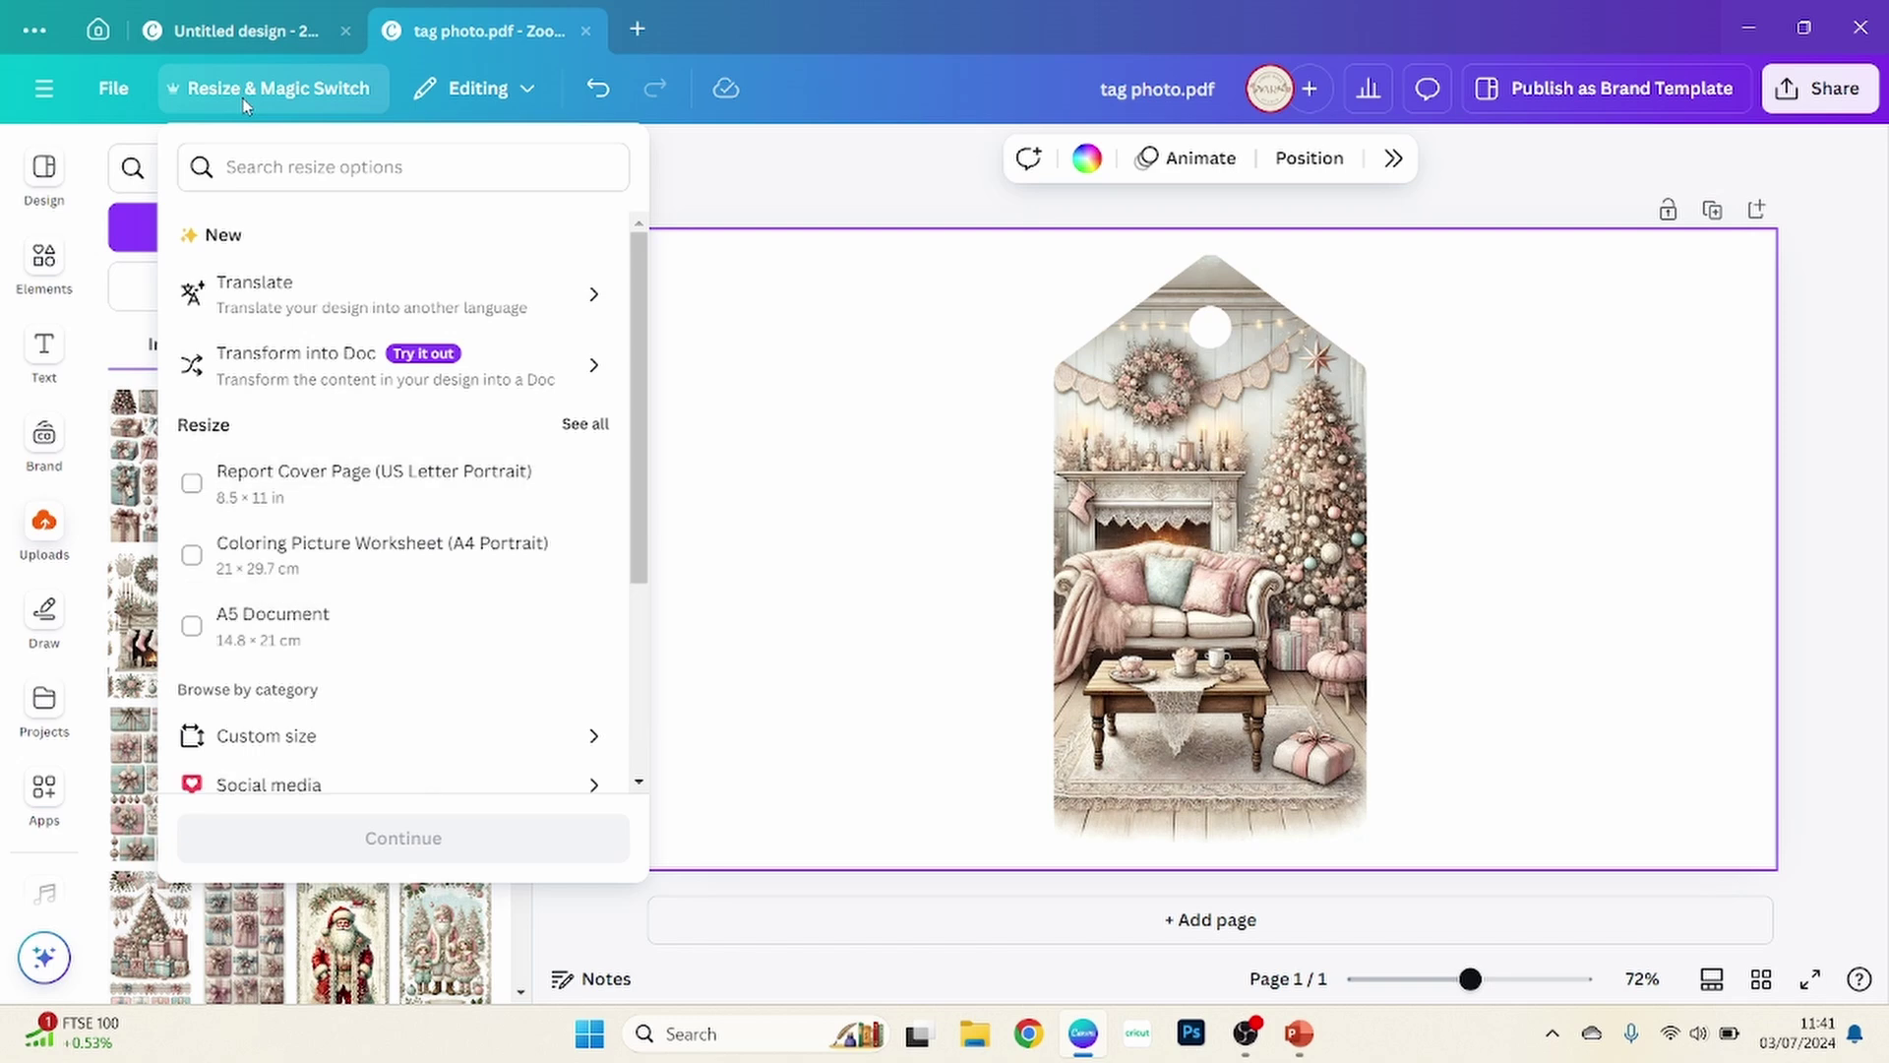
click(277, 168)
text(us lett)
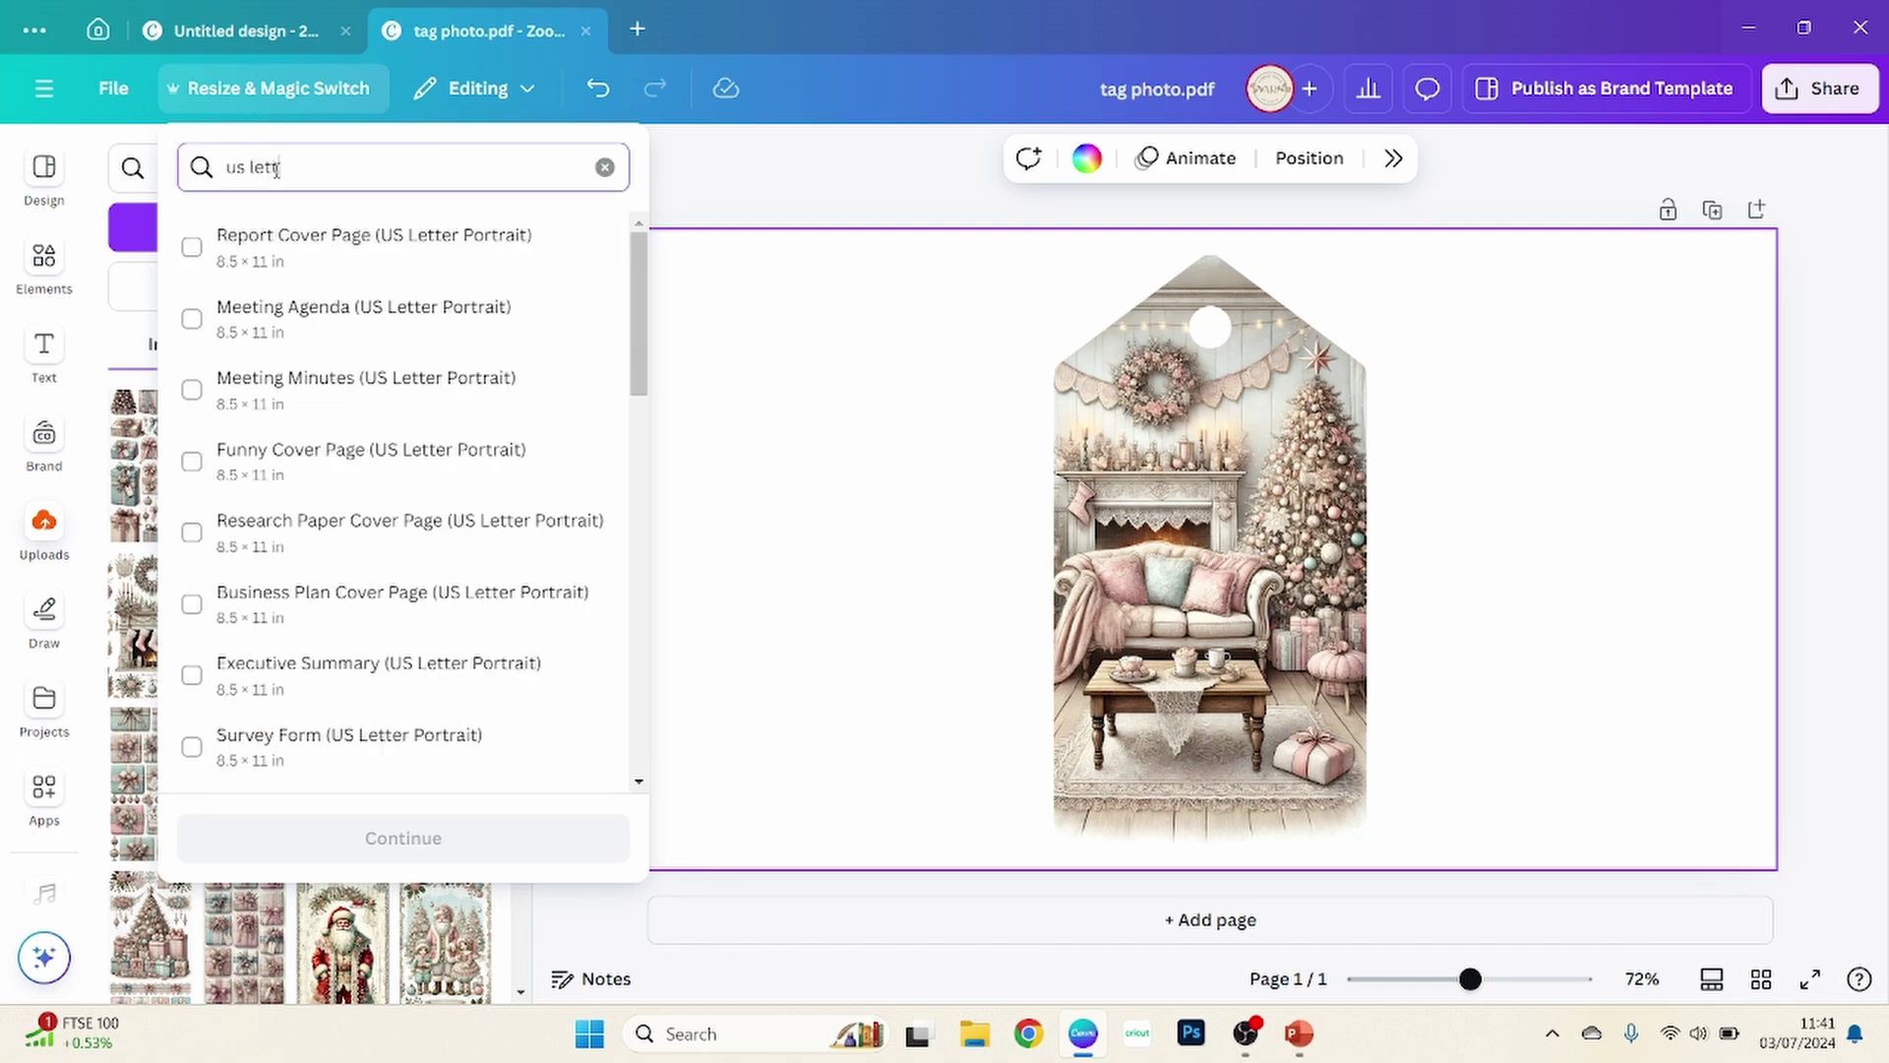
click(360, 307)
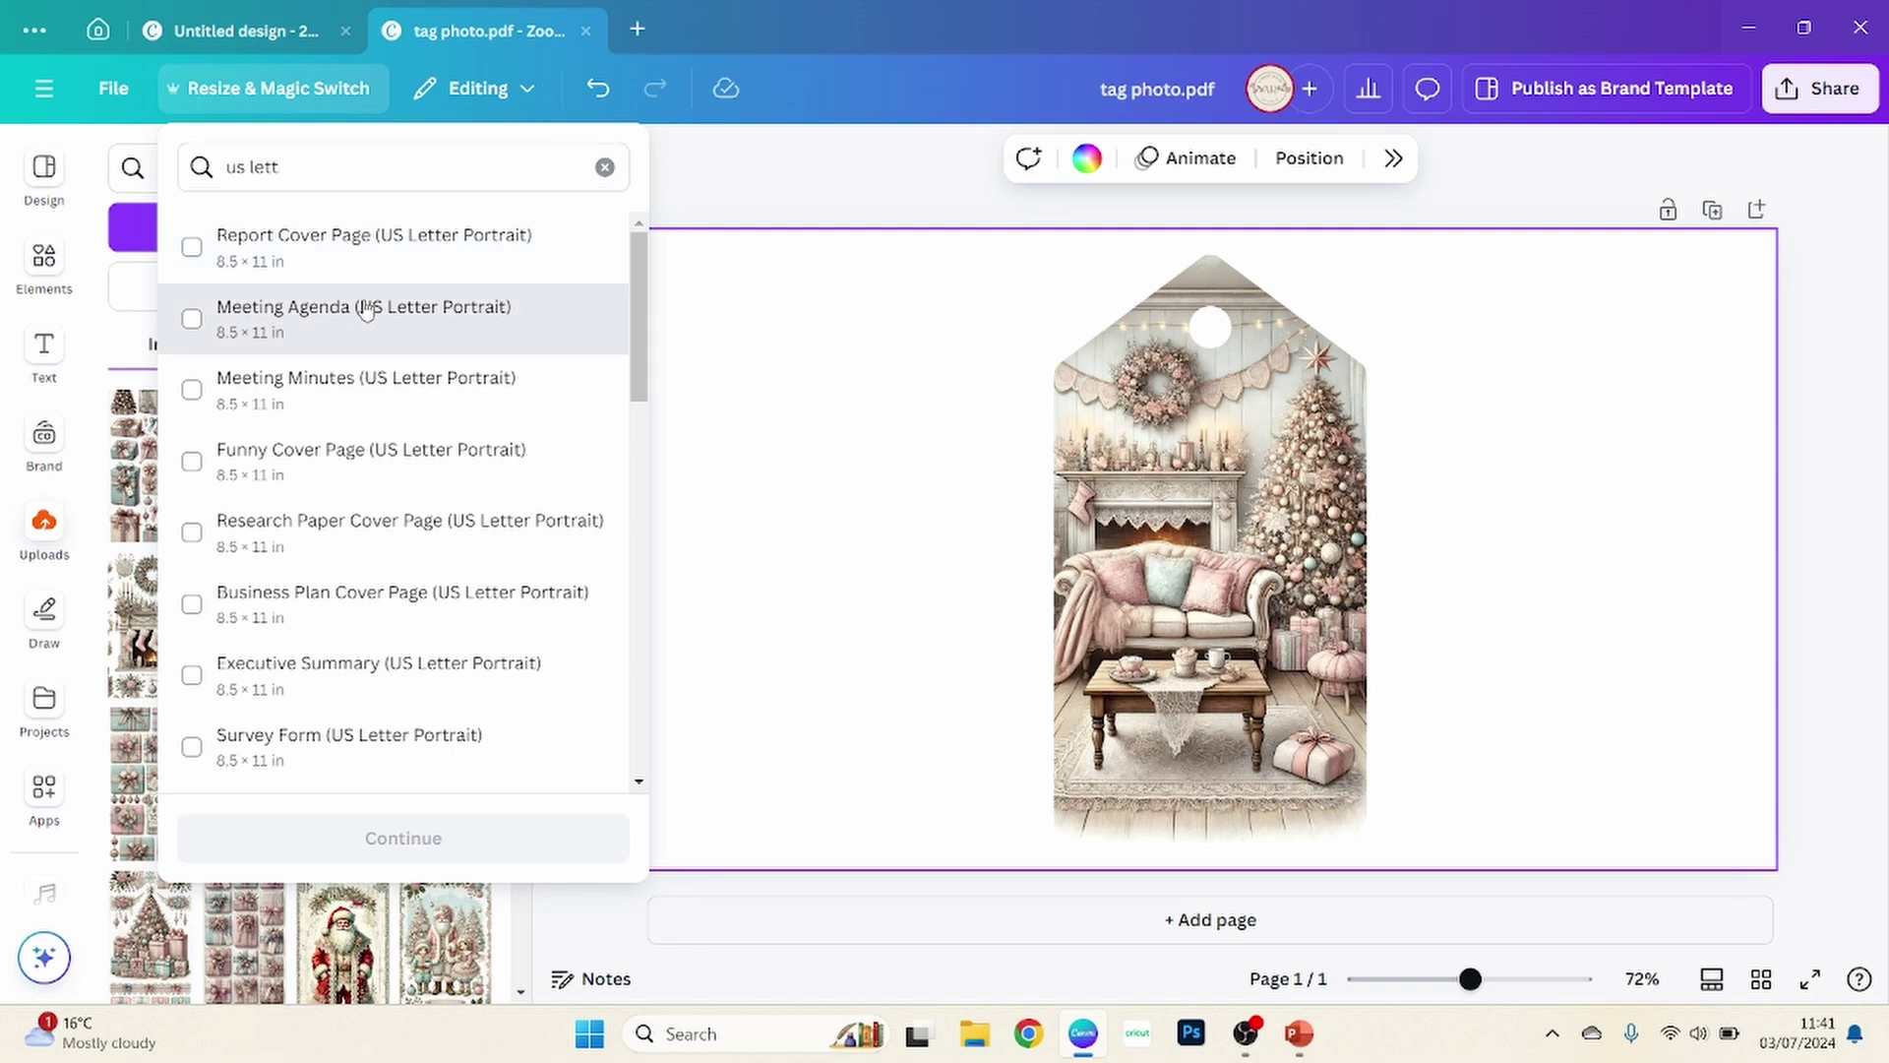
click(434, 845)
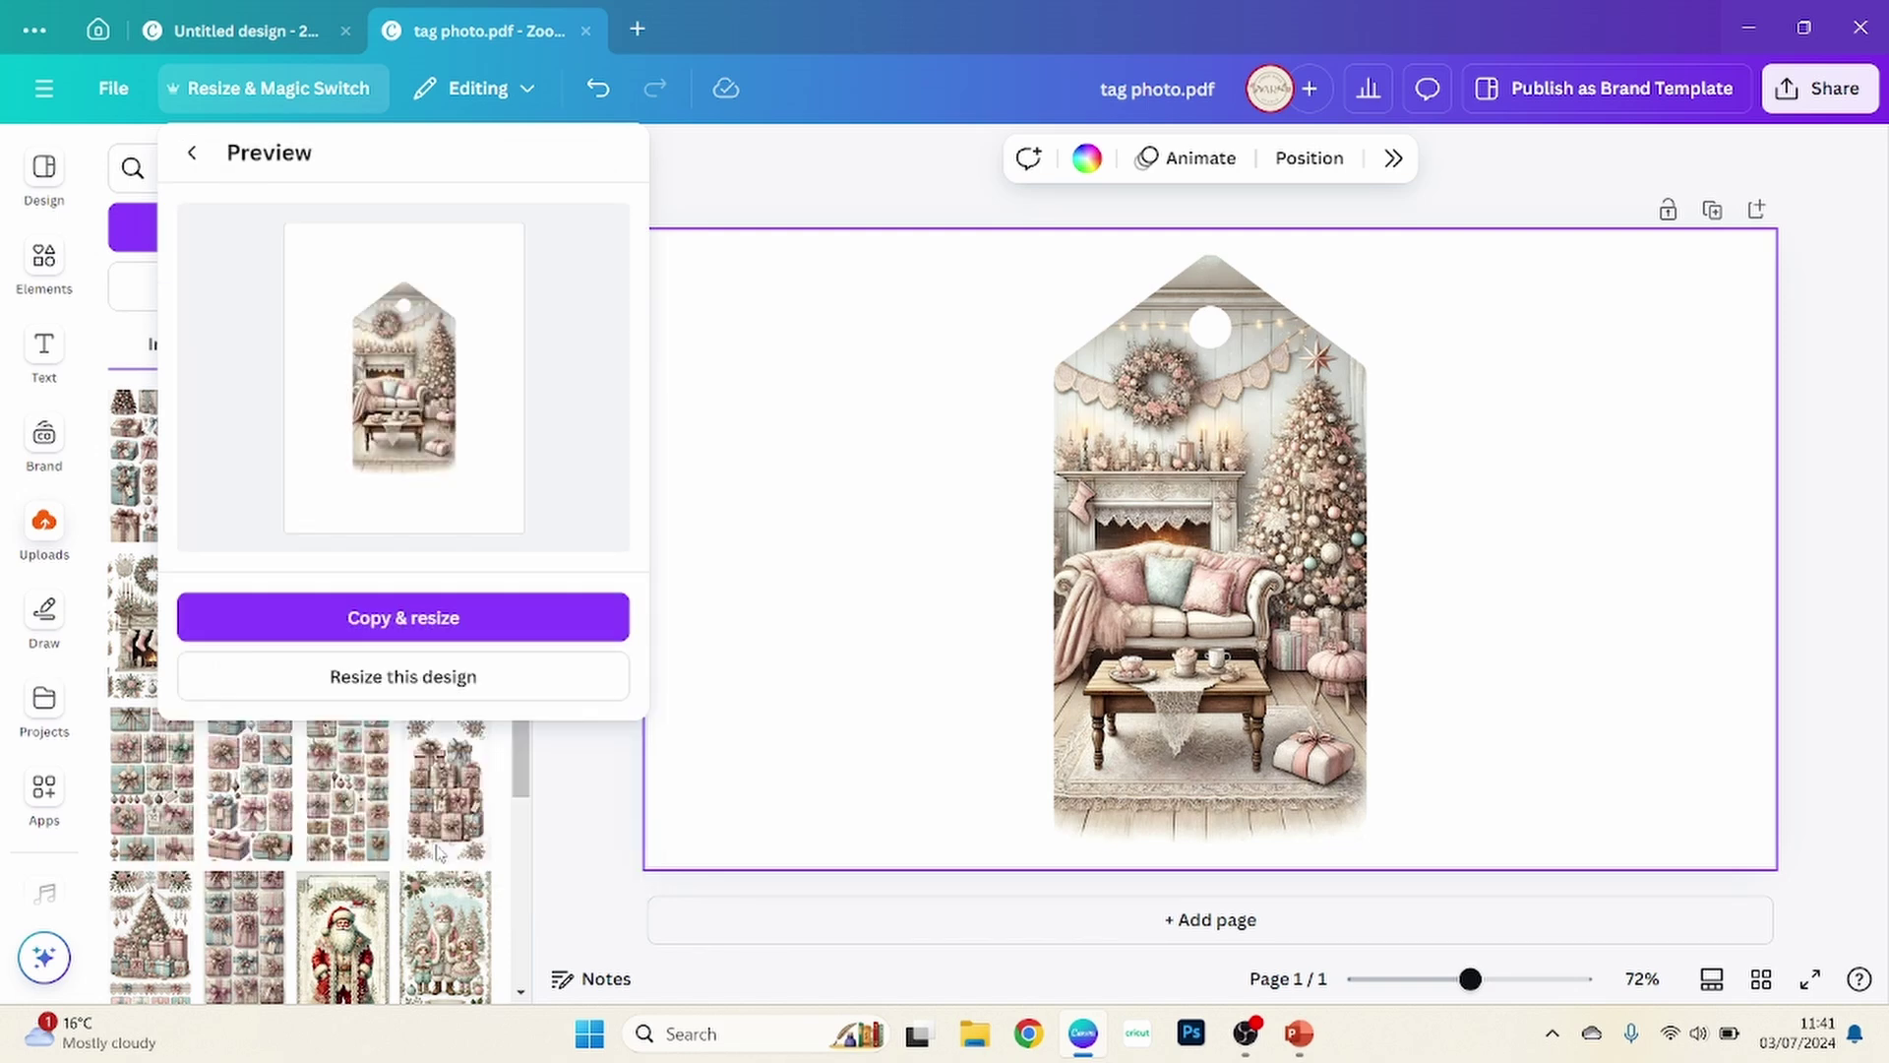
click(464, 677)
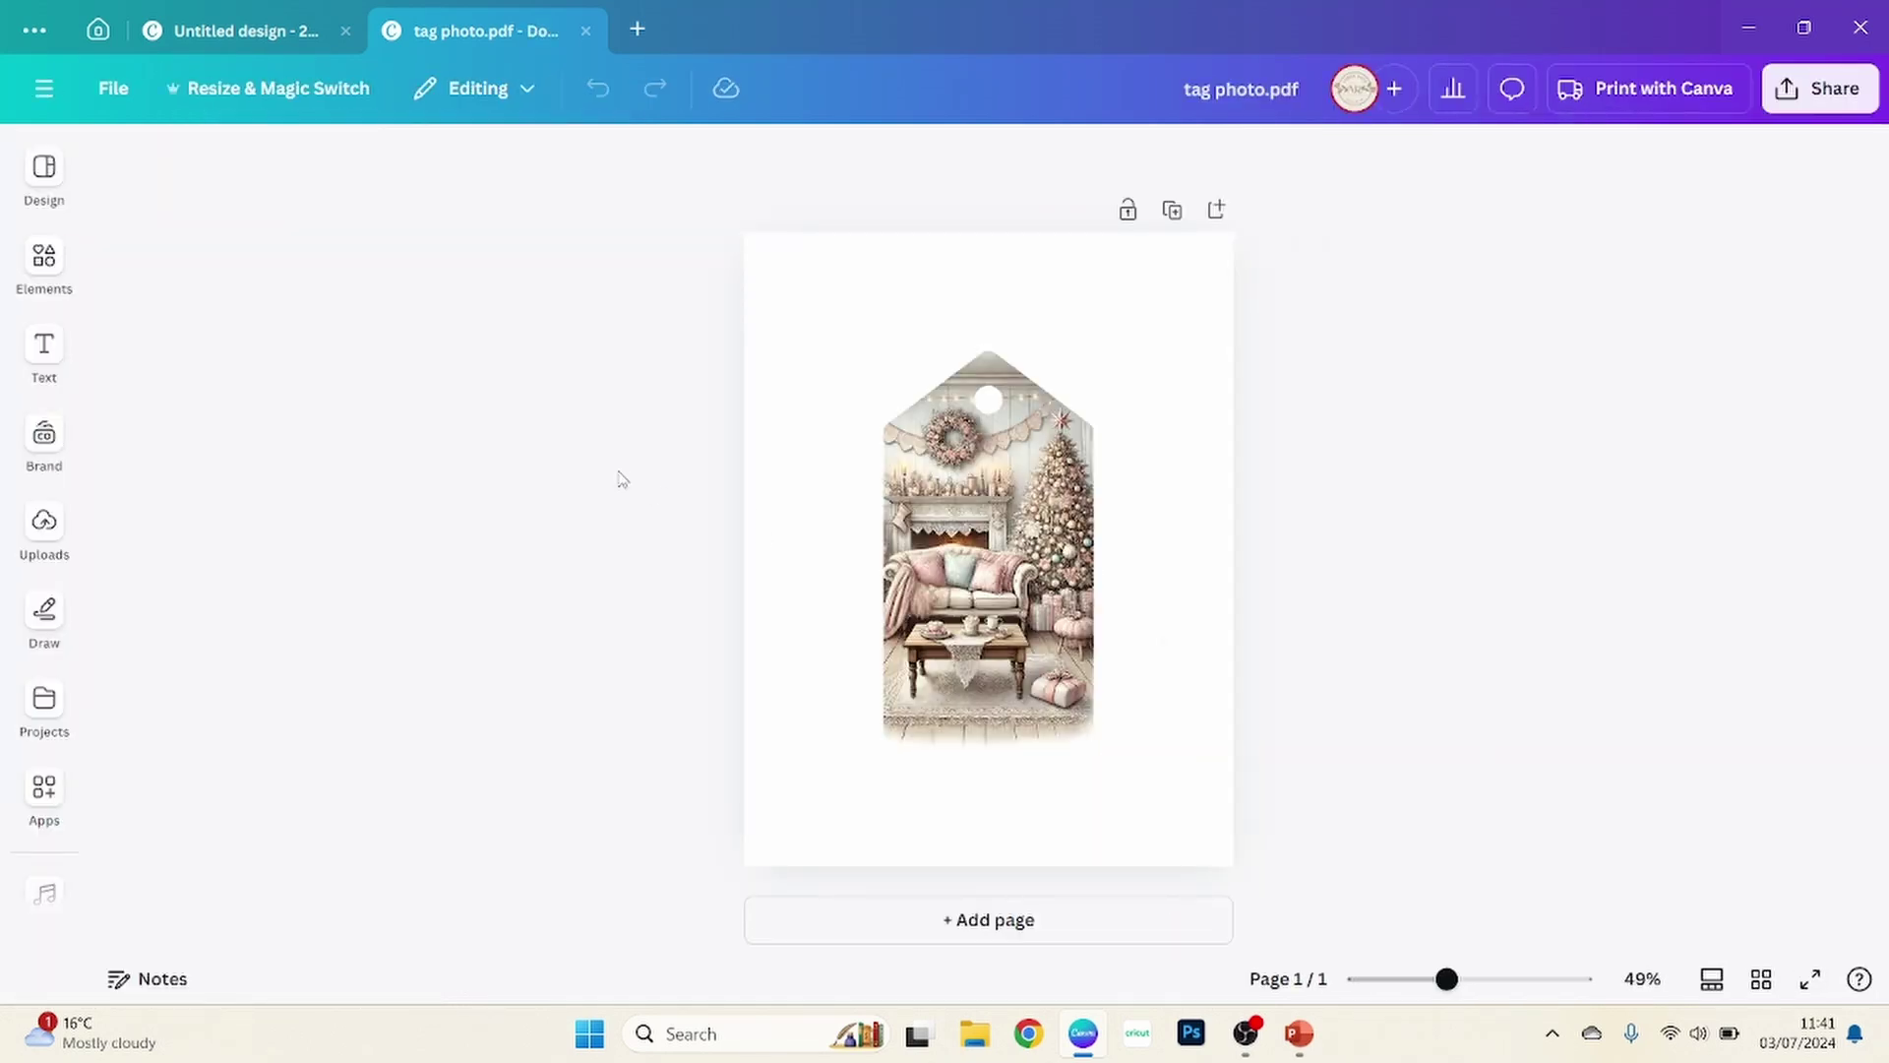
Step: Shrink the tag, move it to the top-left, and duplicate it into a row of three
click(1090, 392)
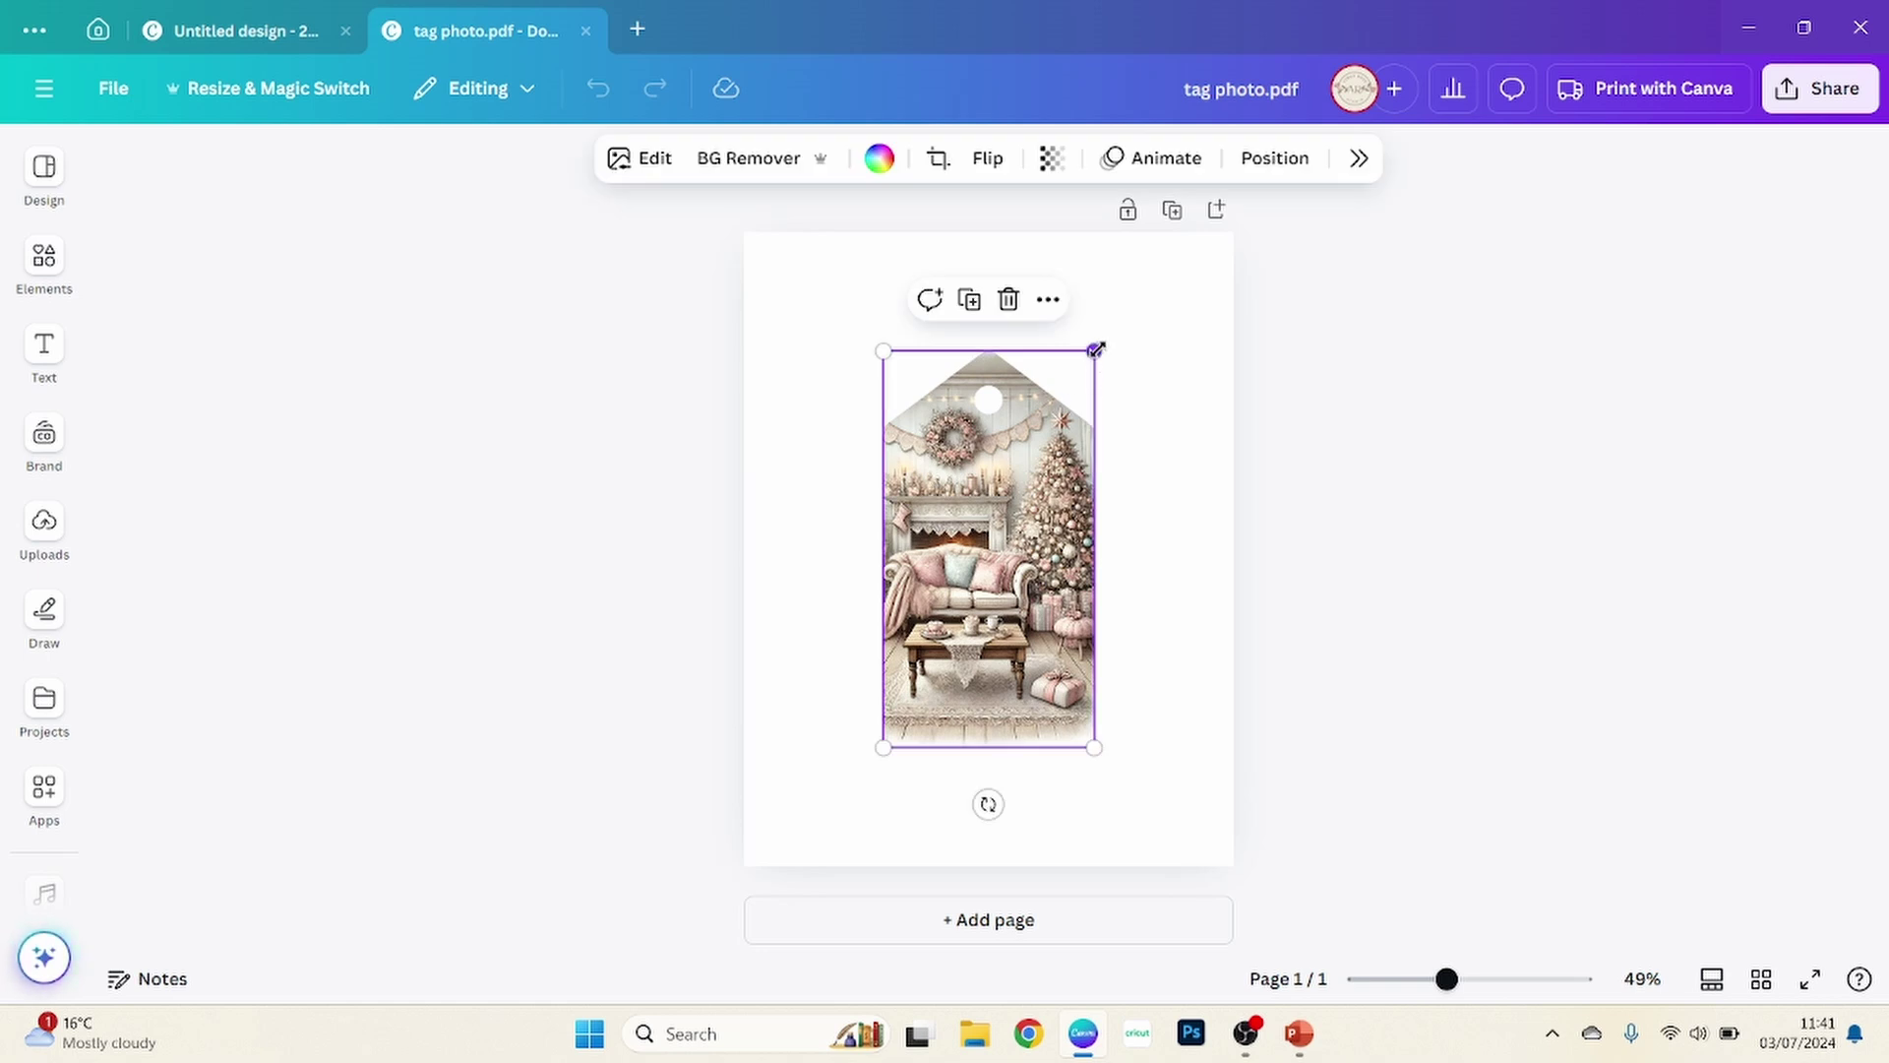
drag(1096, 349, 1058, 484)
drag(980, 575, 1035, 382)
click(829, 218)
click(995, 216)
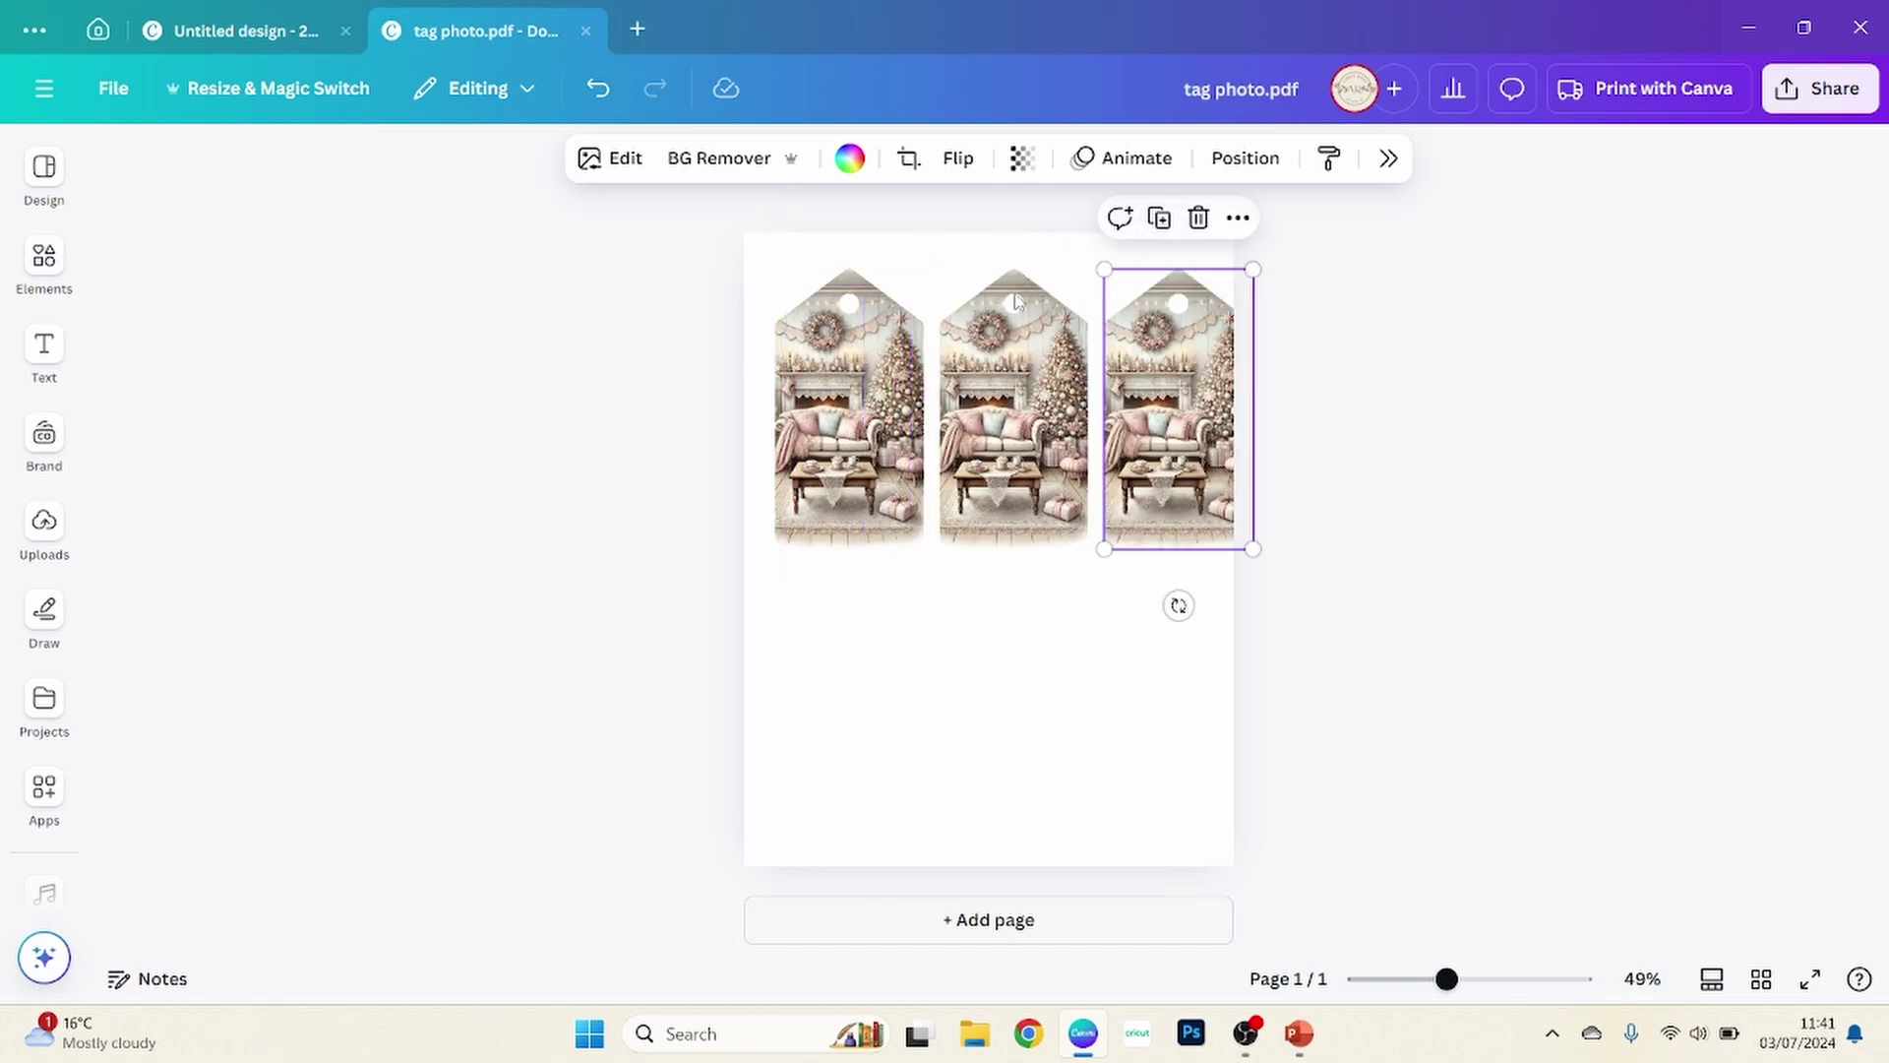
Step: Scale the row of three tags down, centre it, and duplicate it into a second row
drag(683, 354, 1172, 382)
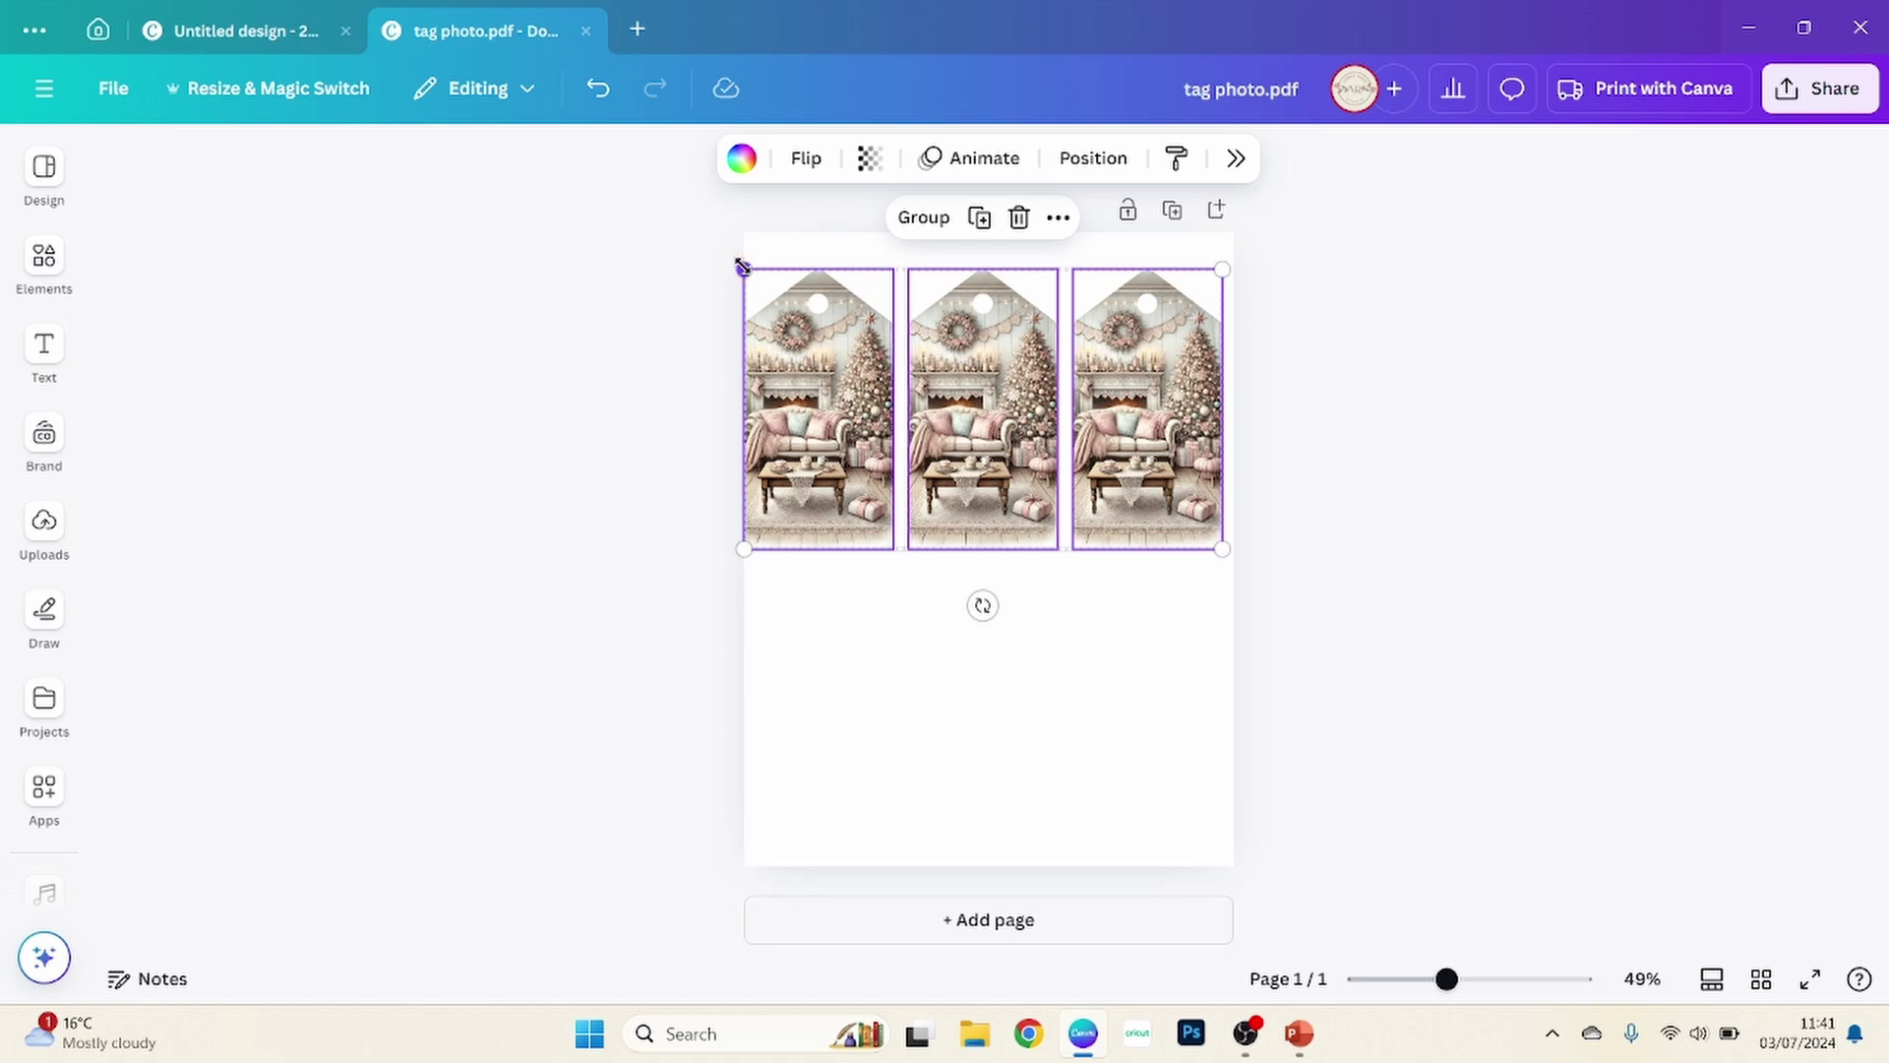
drag(743, 267, 785, 295)
drag(1009, 423, 1004, 670)
click(992, 246)
click(1405, 514)
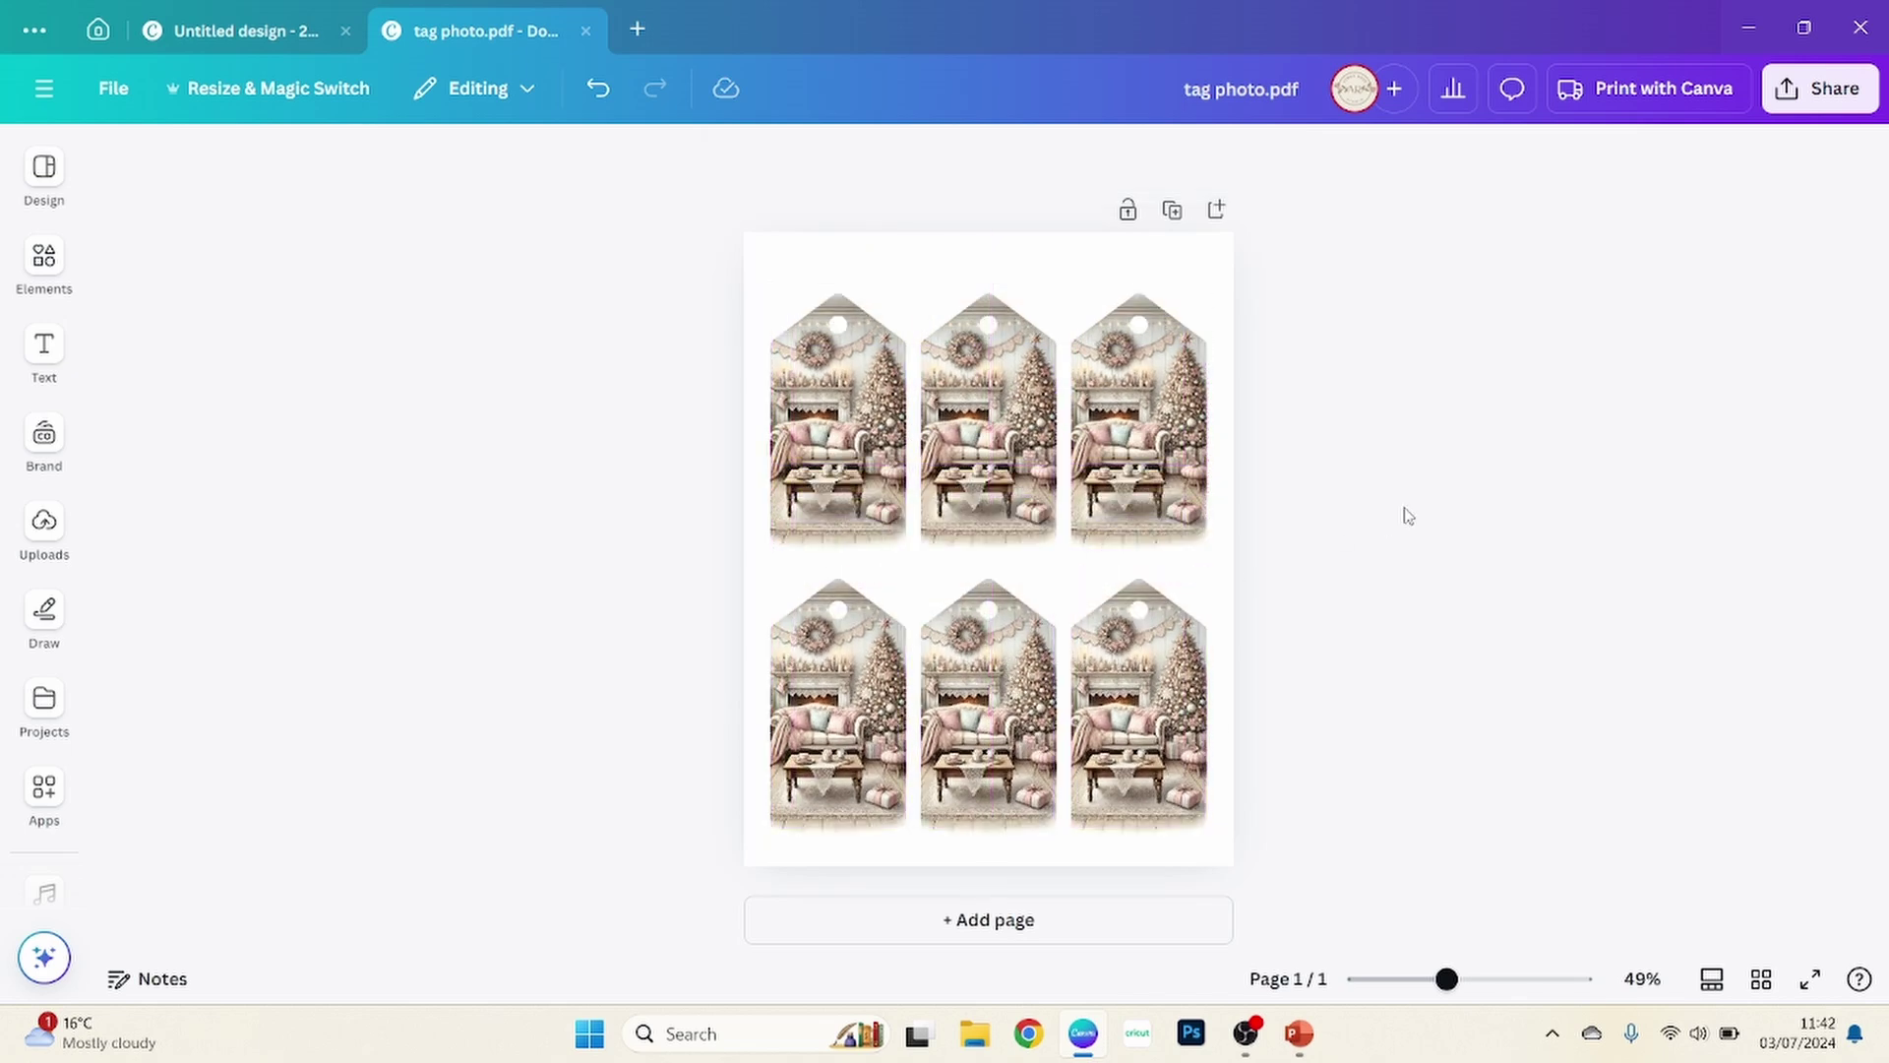
click(30, 533)
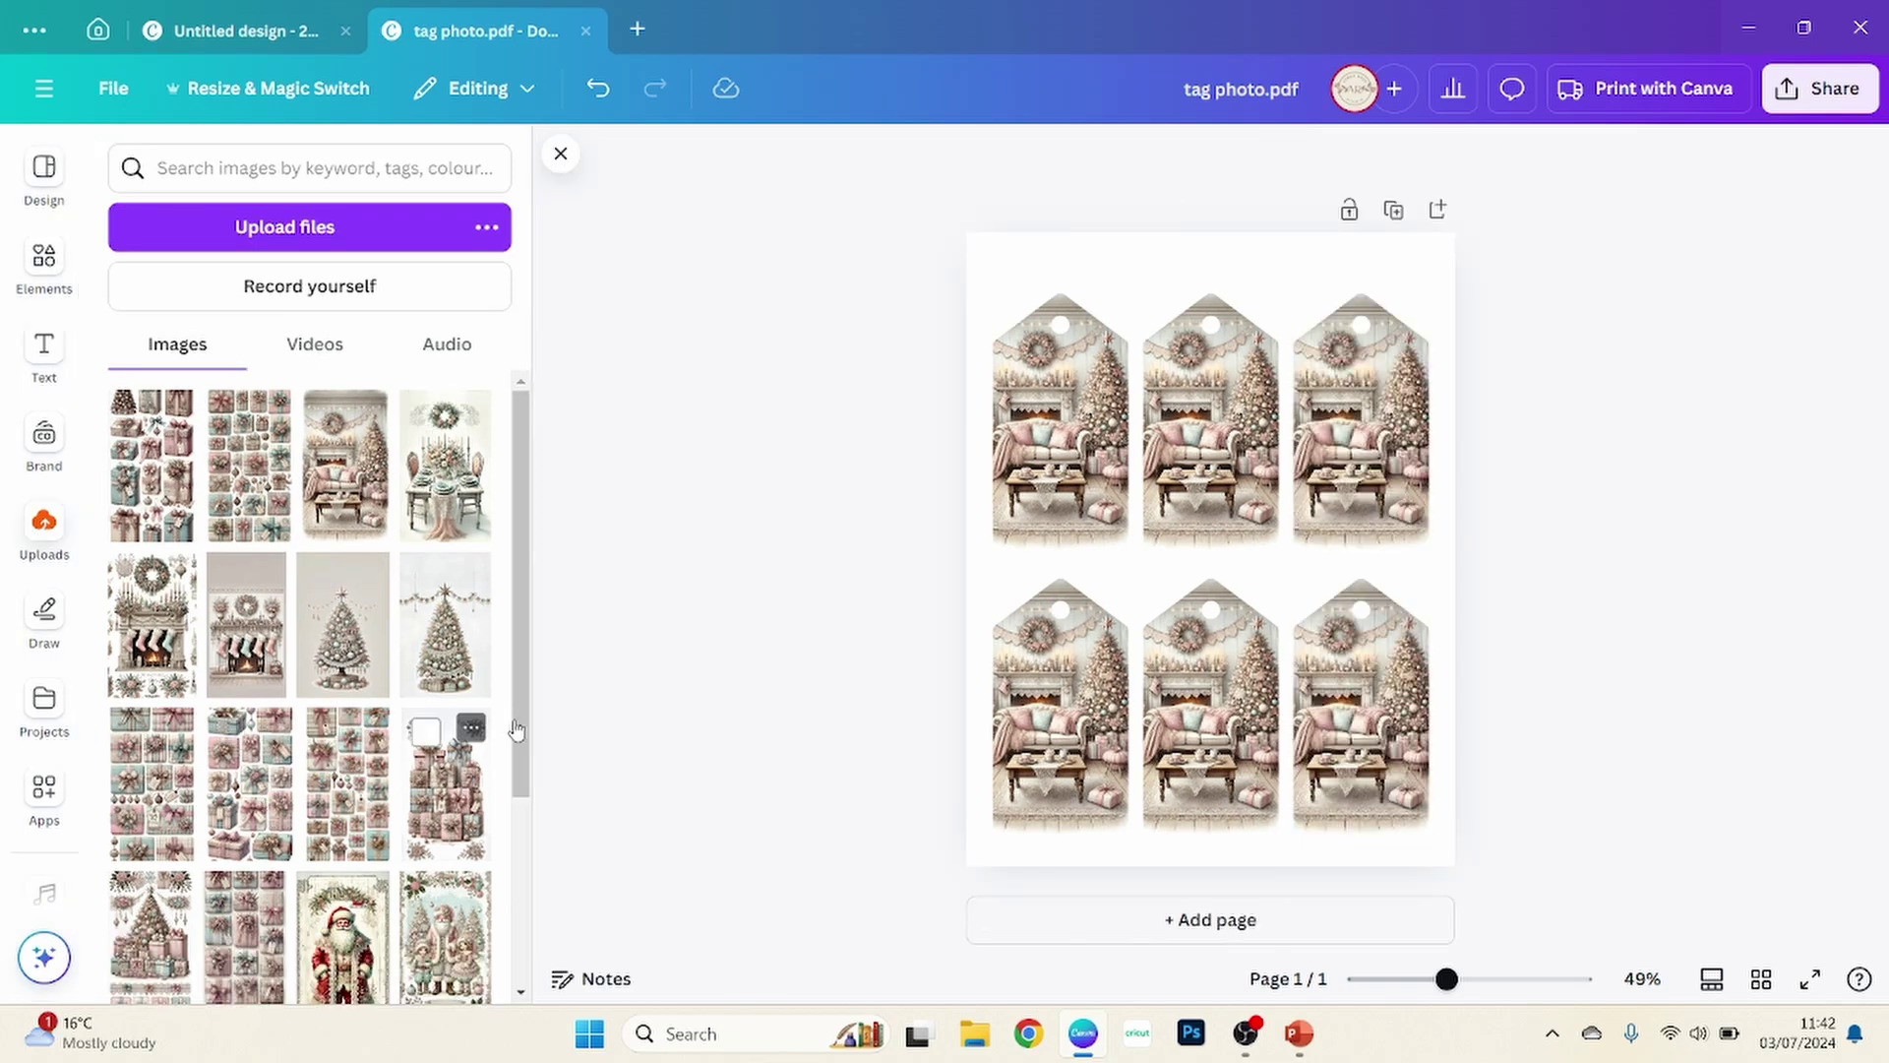
Step: Fill the top-row tags with gift-stack, Santa-with-children and Santa images
drag(472, 758, 1060, 433)
scroll(406, 716, down, 3)
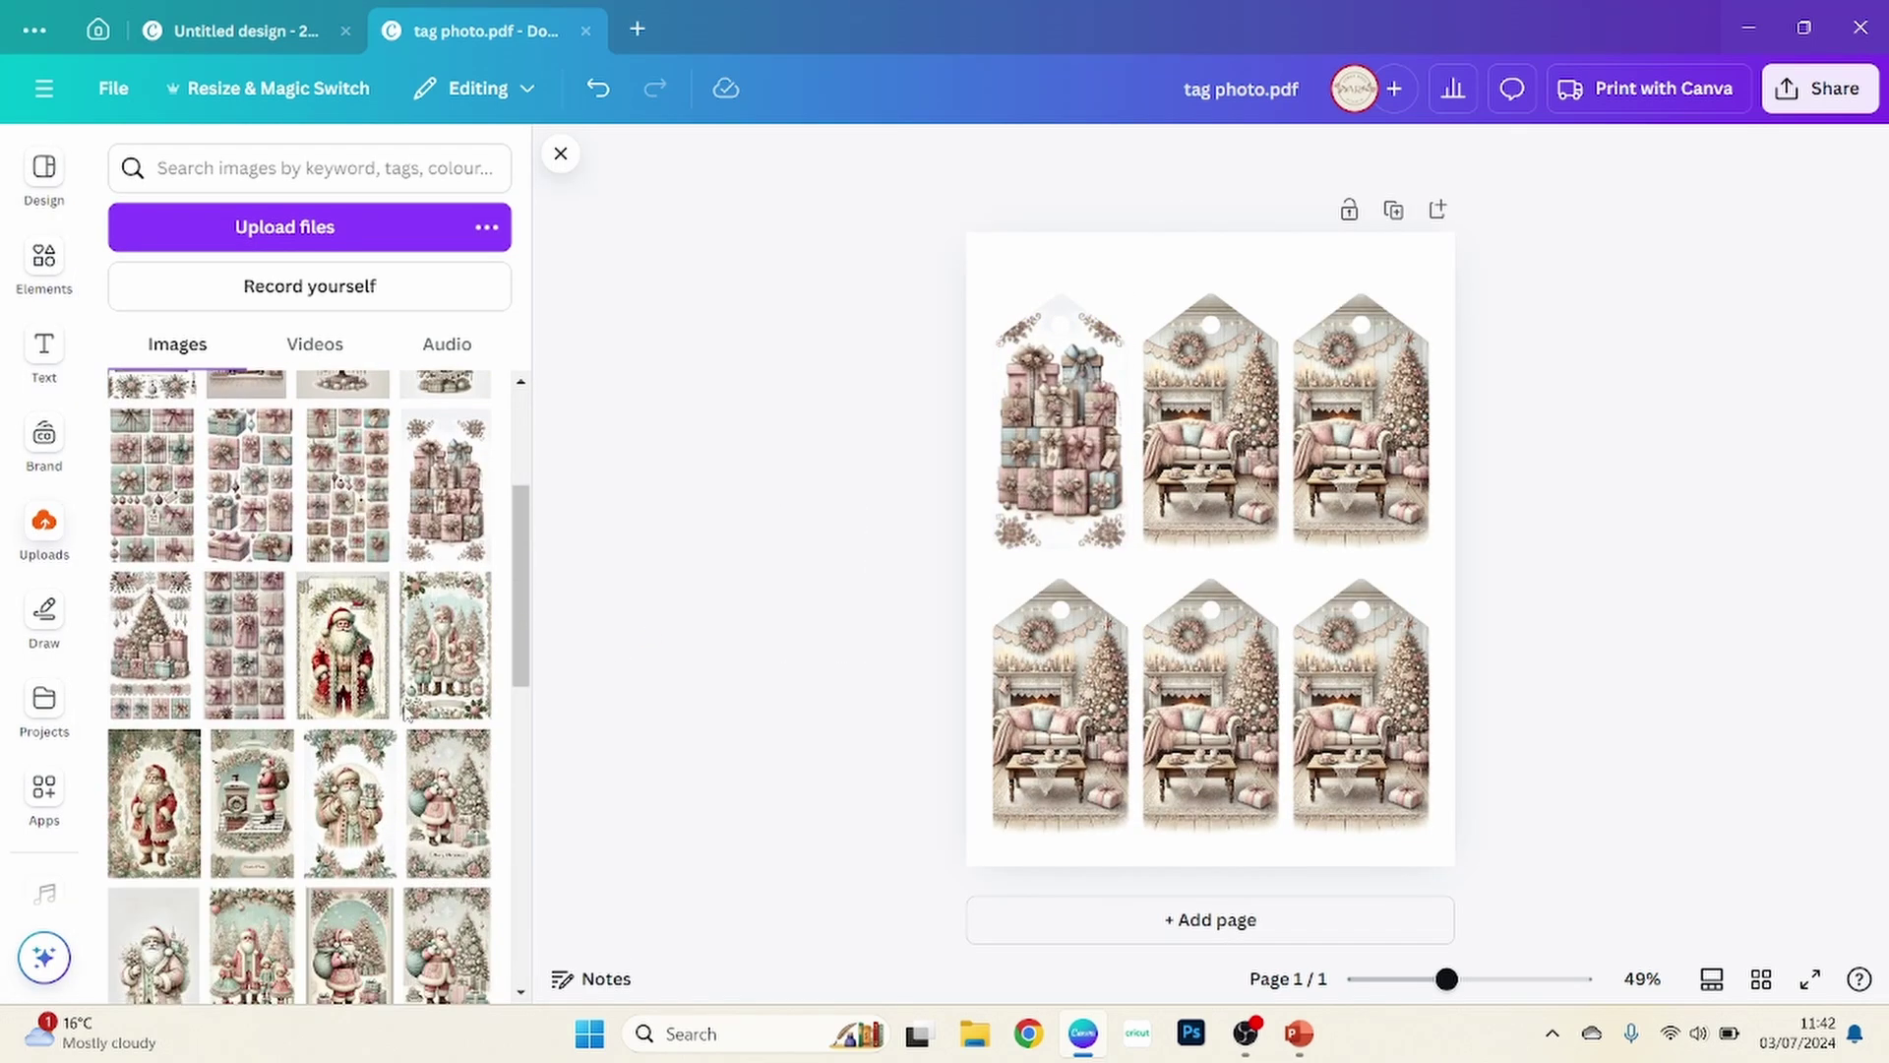
drag(406, 713, 1210, 443)
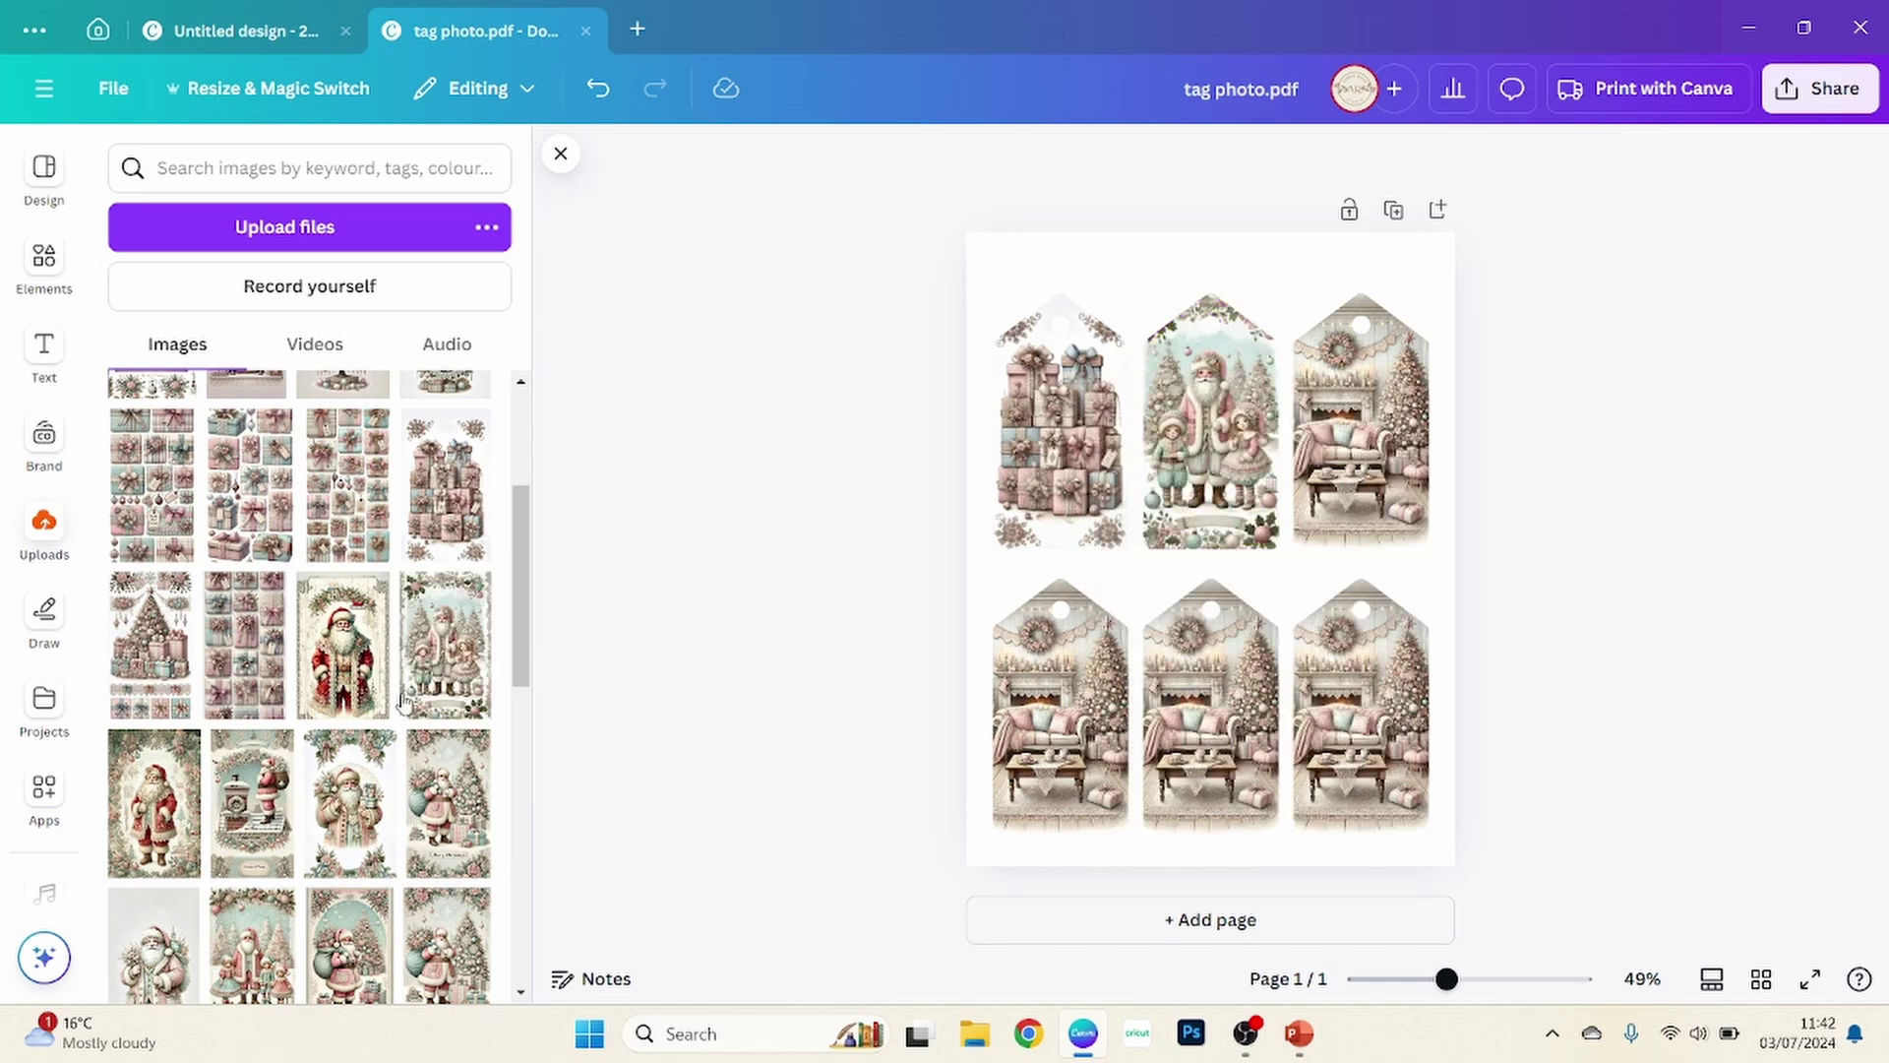
scroll(404, 701, down, 3)
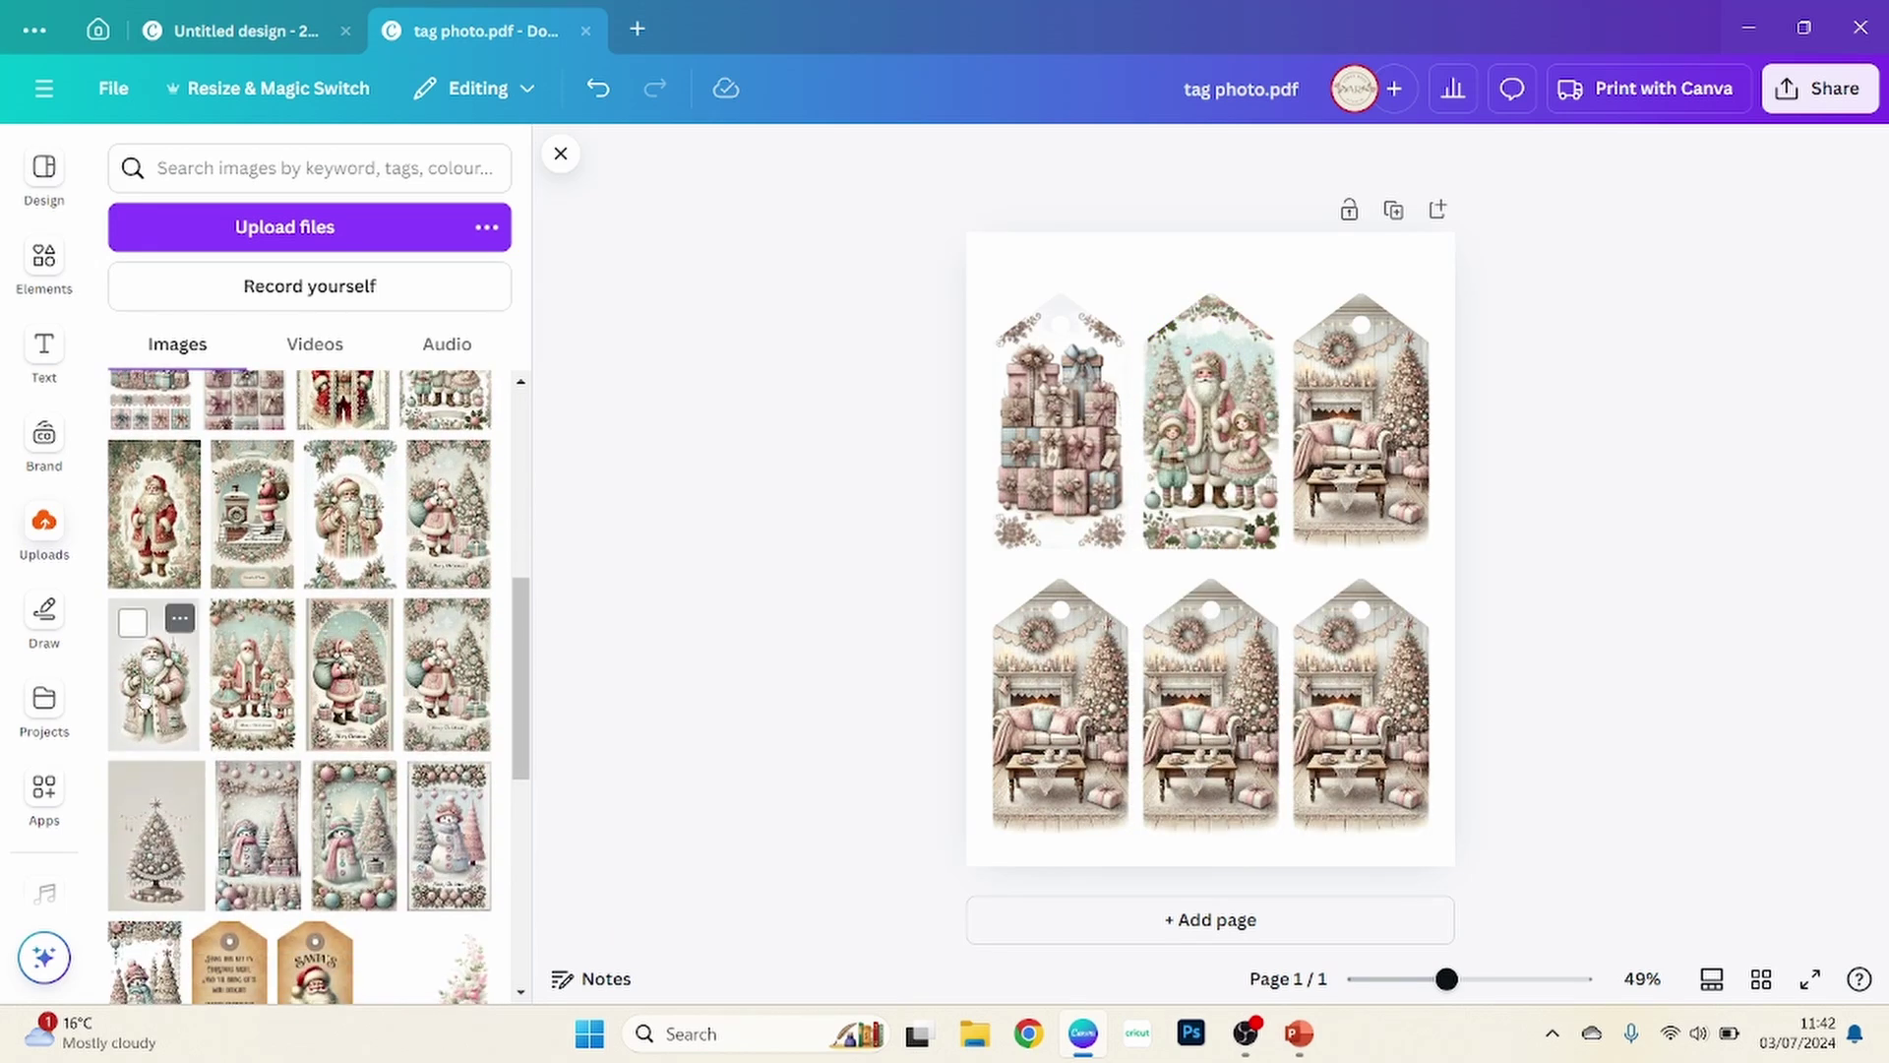
drag(145, 701, 1361, 423)
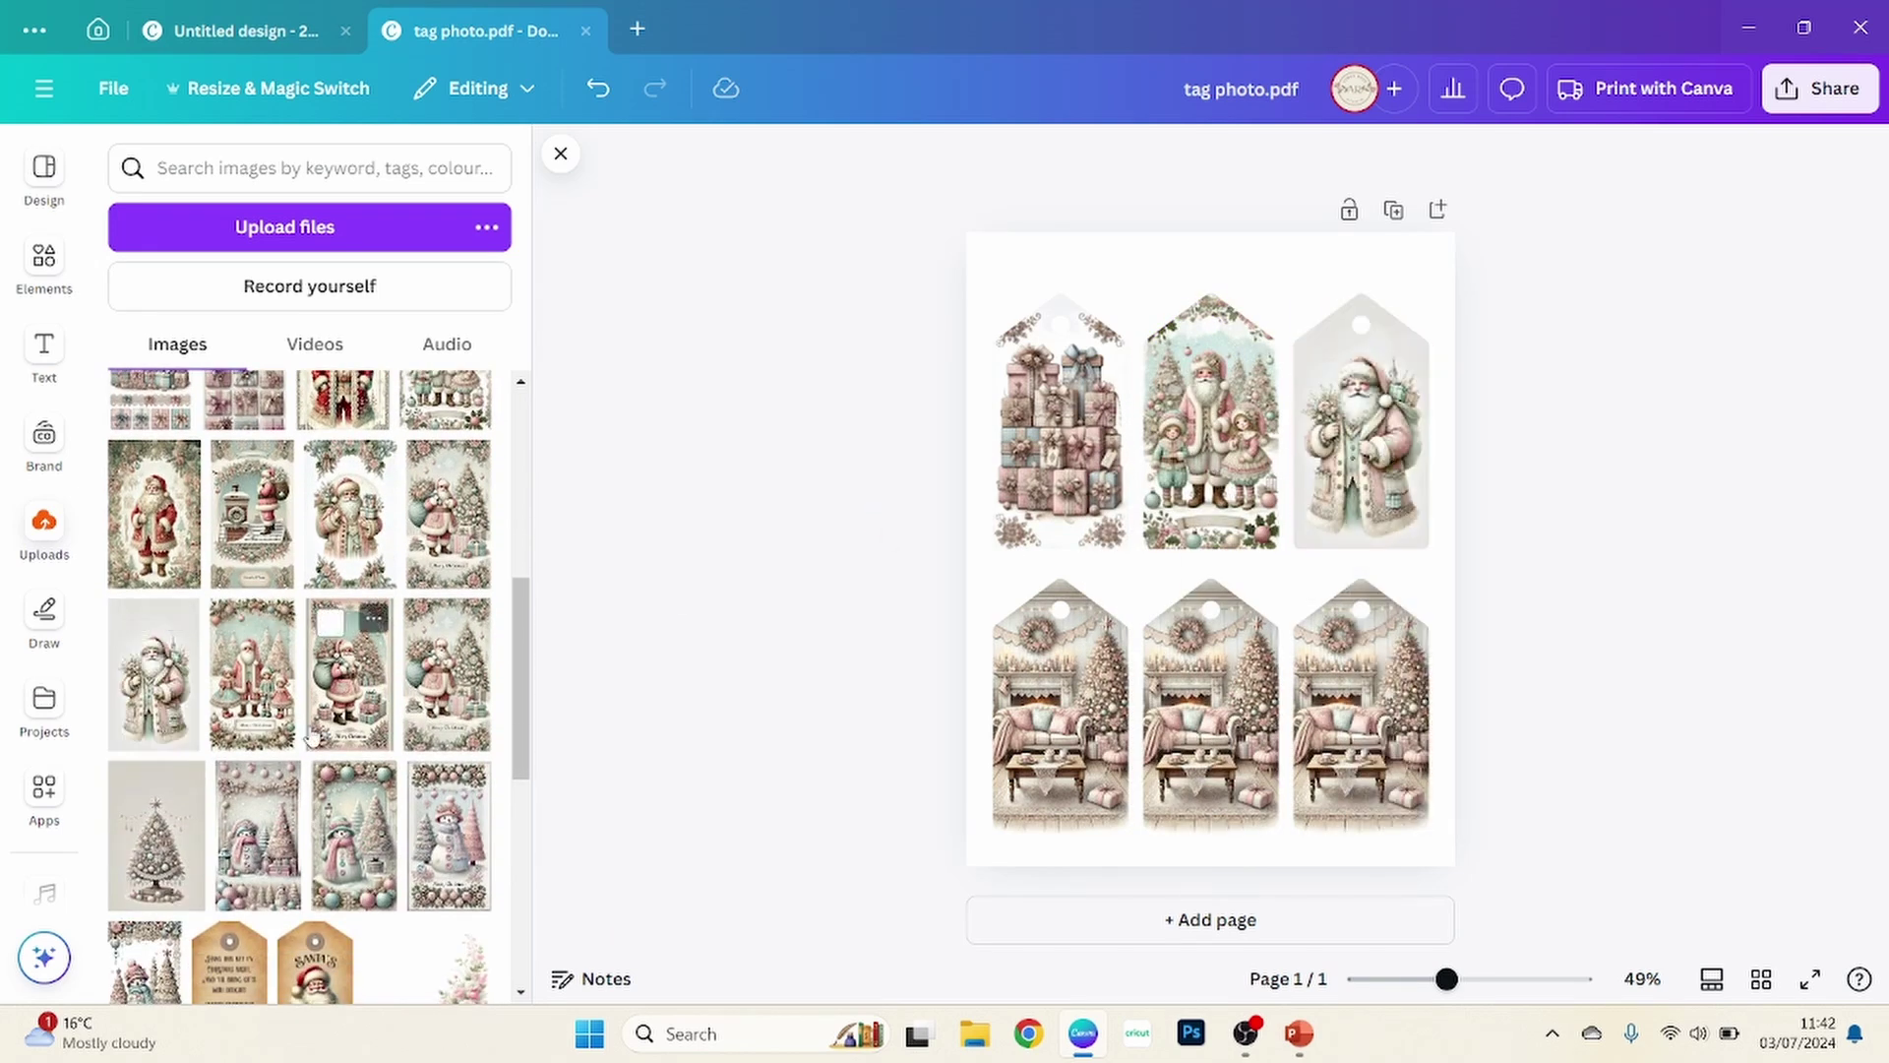
Step: Fill the bottom-row tags with two snowman images and the Santa-with-sack image
drag(280, 856, 1100, 734)
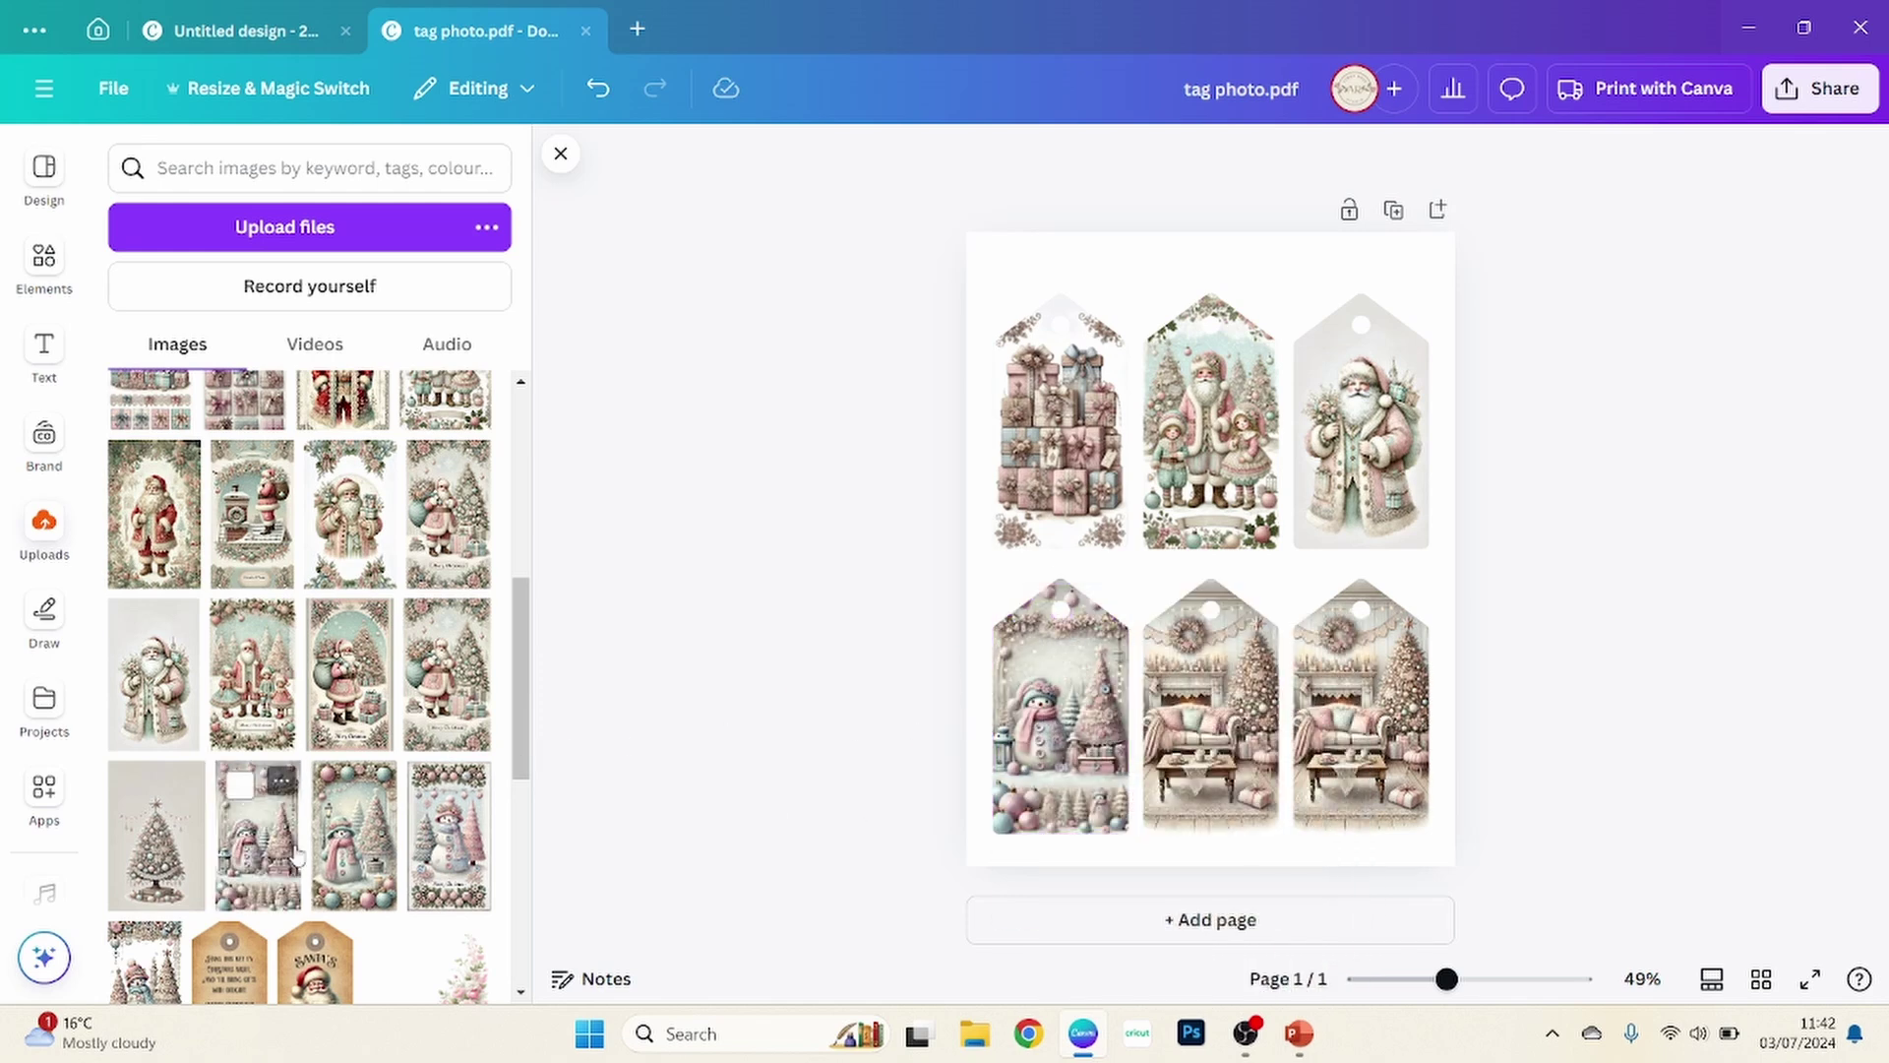
drag(457, 835, 1210, 748)
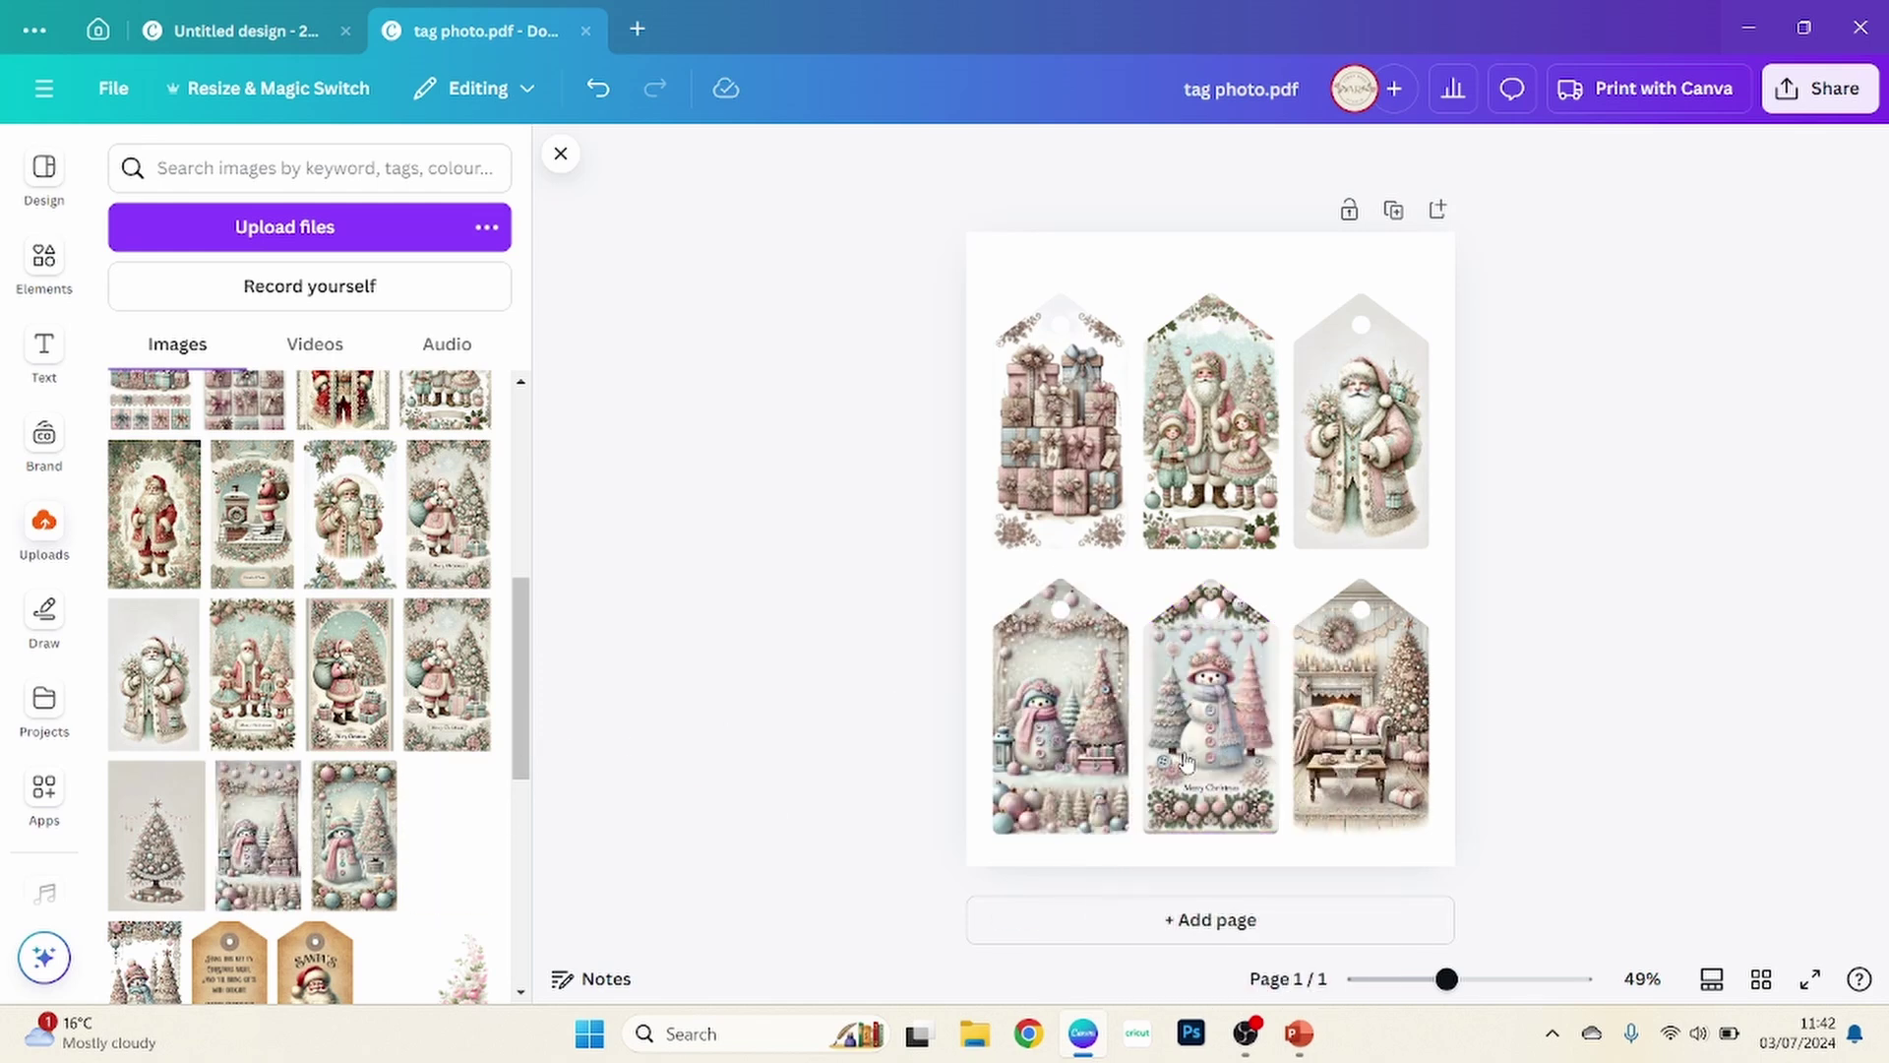
drag(346, 689, 1368, 719)
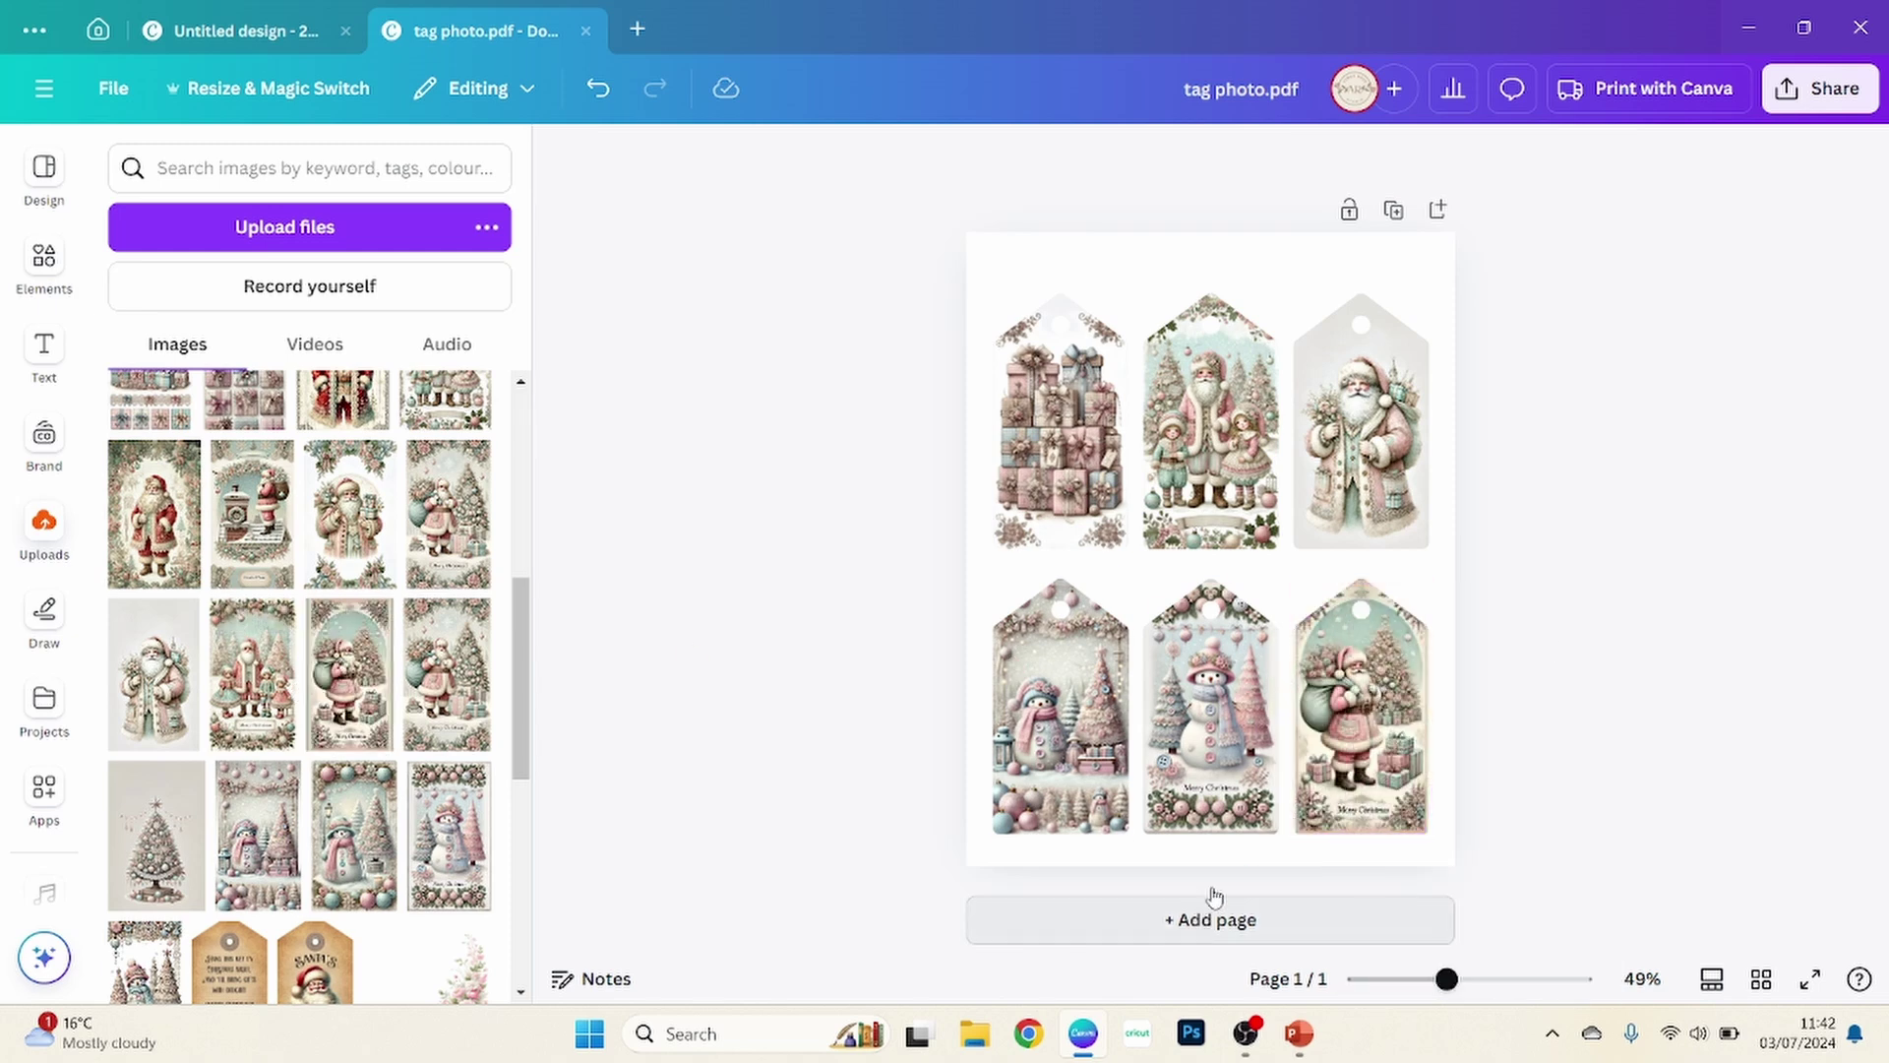
Step: Duplicate the page and fill page 2's top row with a snowman and two red Santas
click(1393, 210)
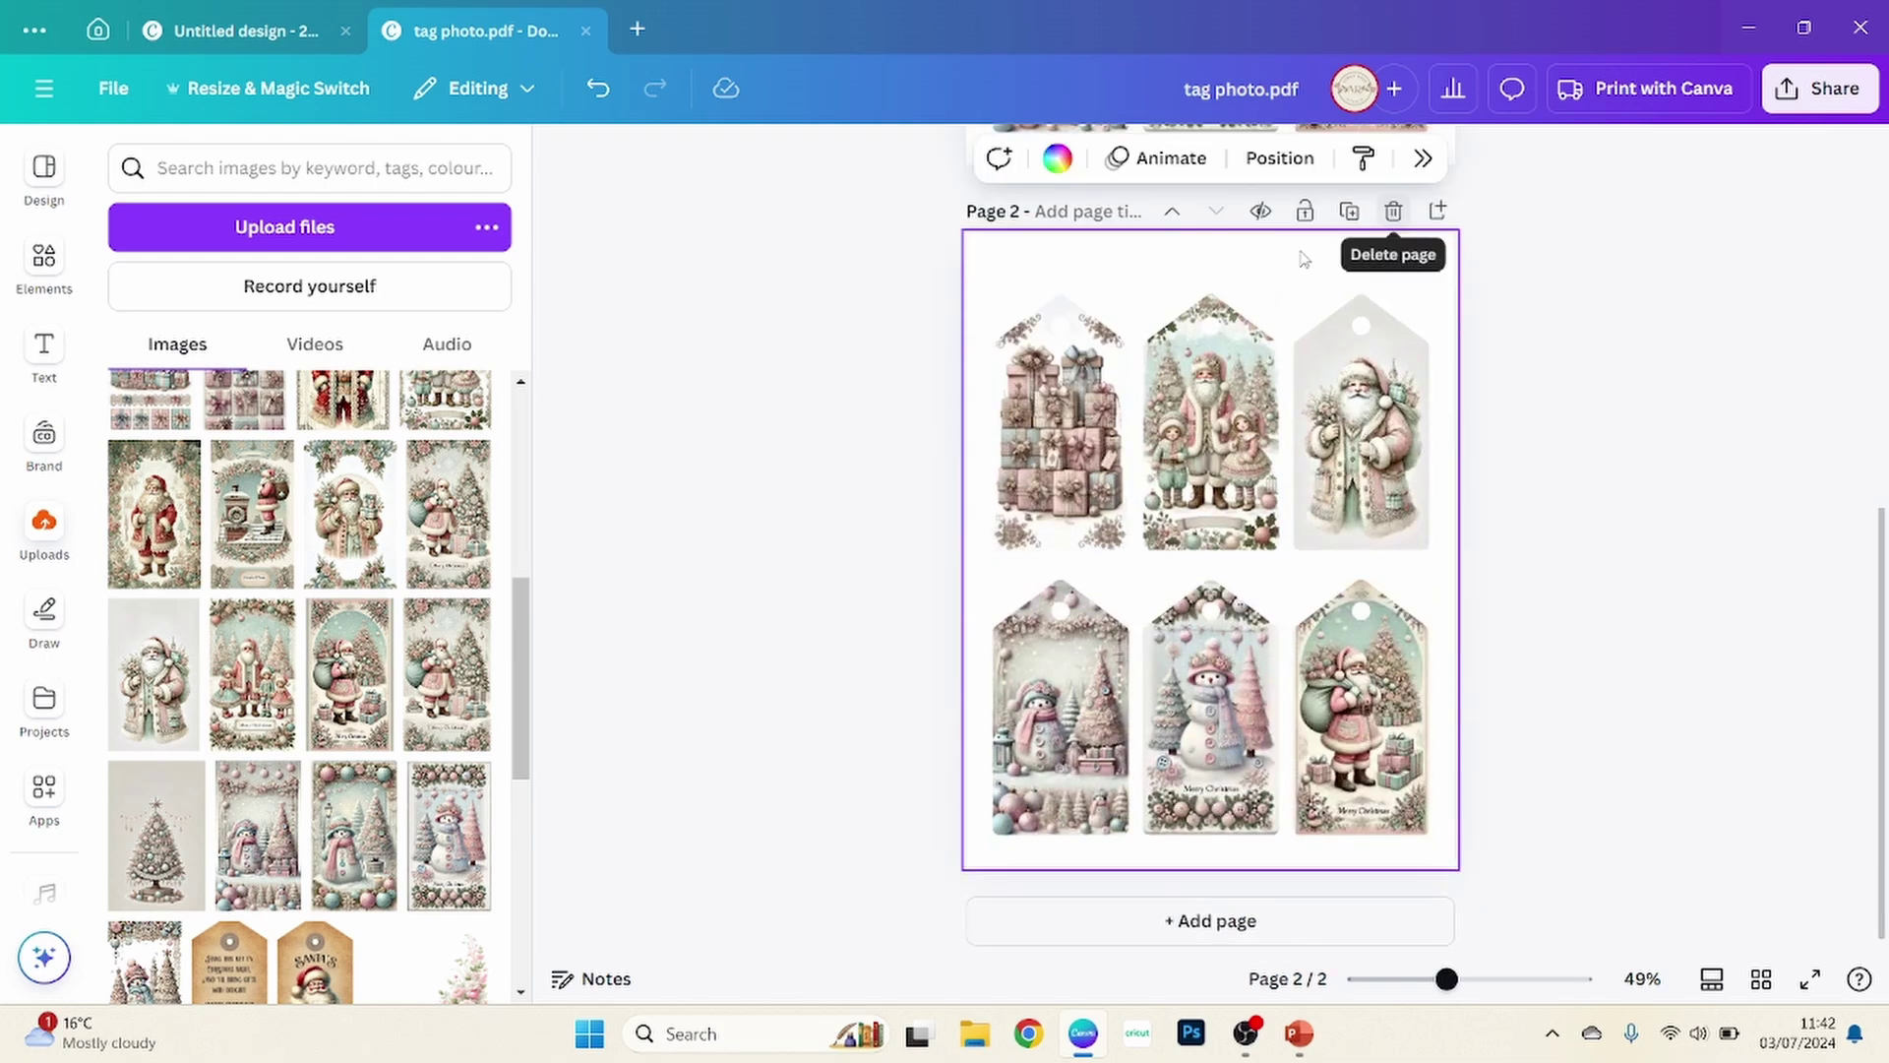
drag(256, 836, 1088, 460)
scroll(350, 576, up, 3)
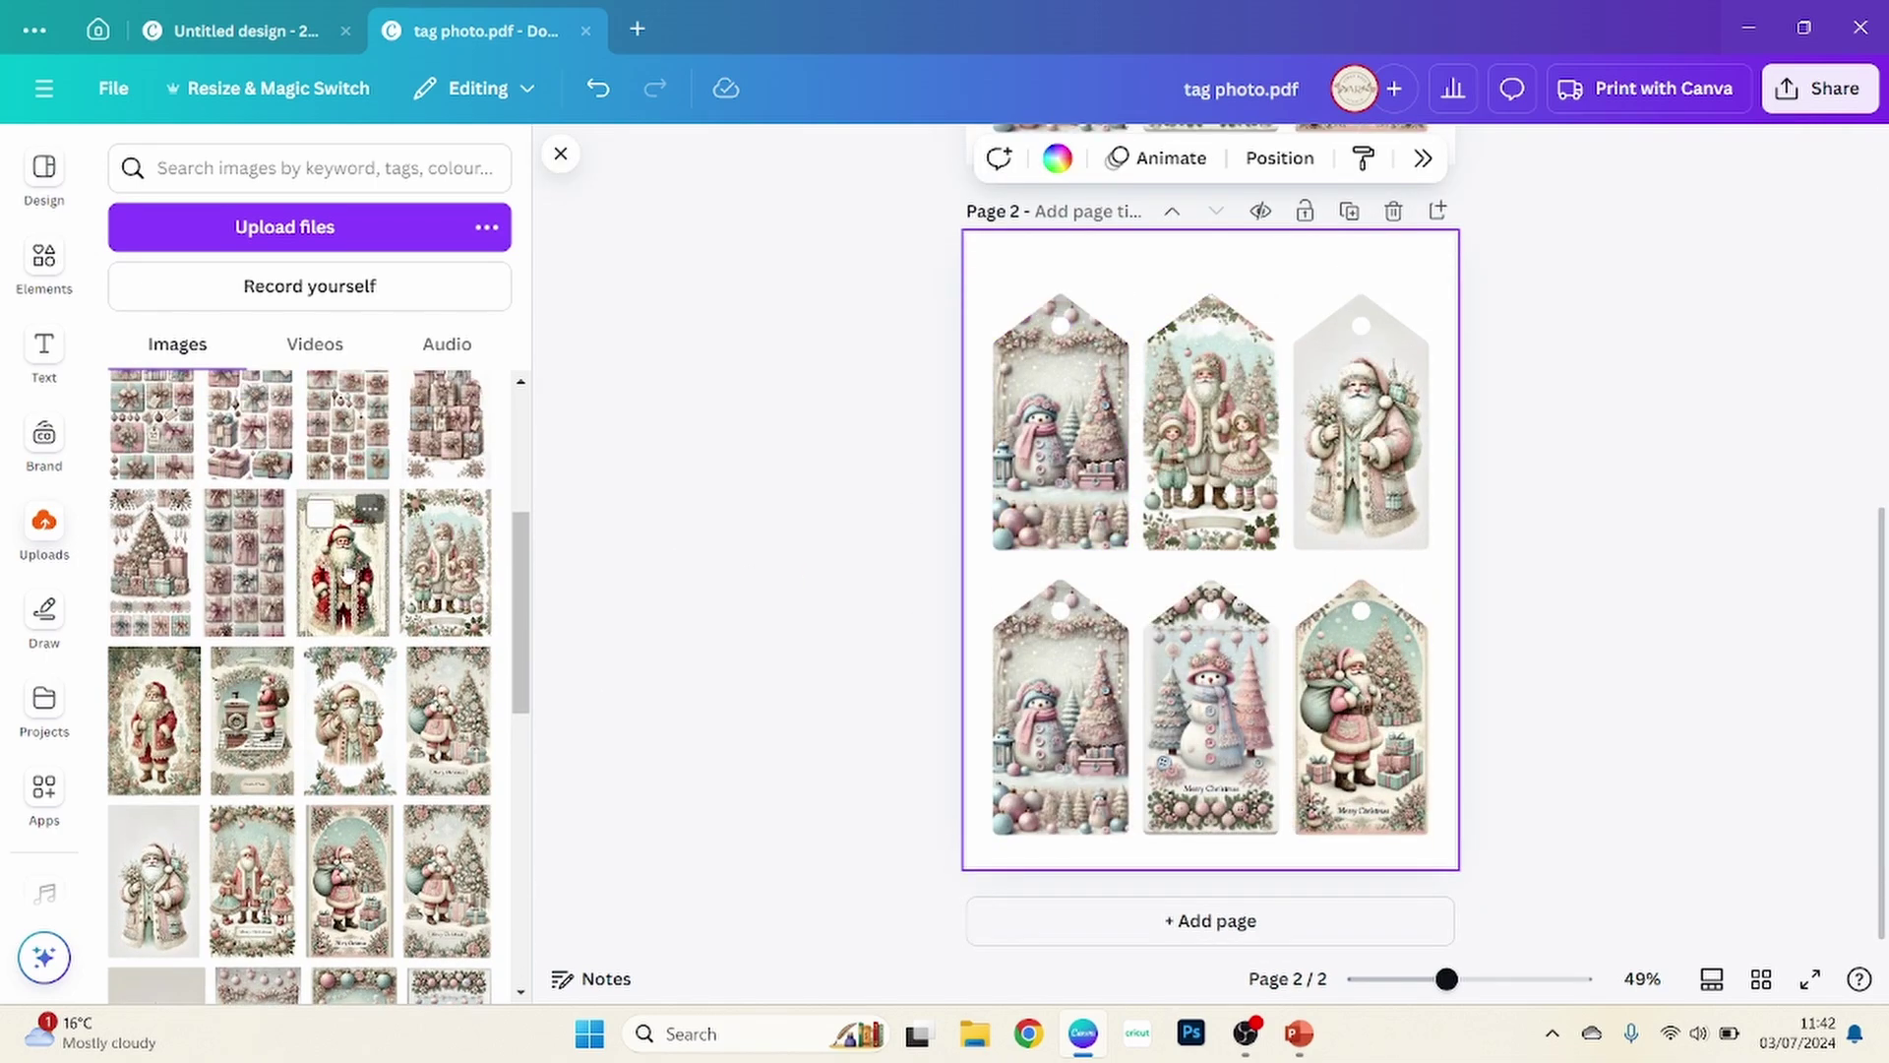
drag(346, 571, 1211, 423)
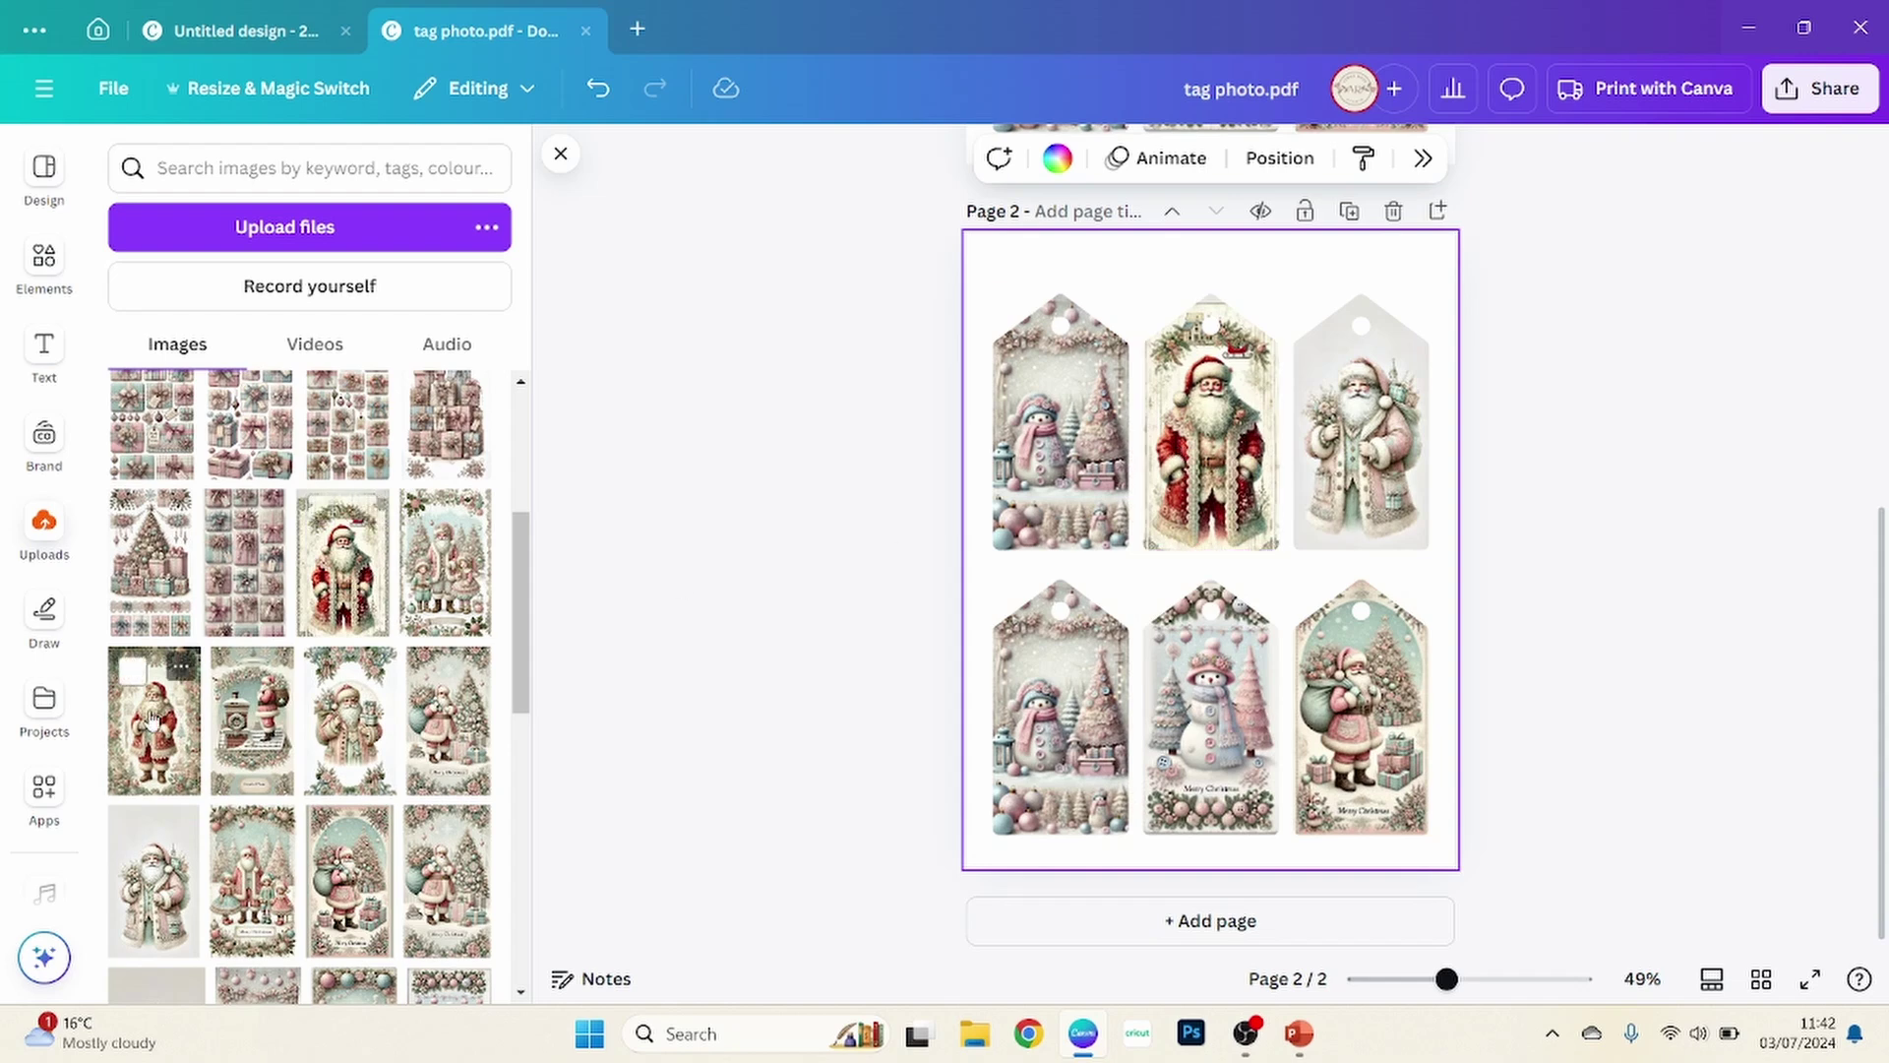
drag(152, 721, 1368, 442)
Step: Fill page 2's bottom row with Santa with children, Santa with sack, and the gift tree
scroll(449, 596, up, 1)
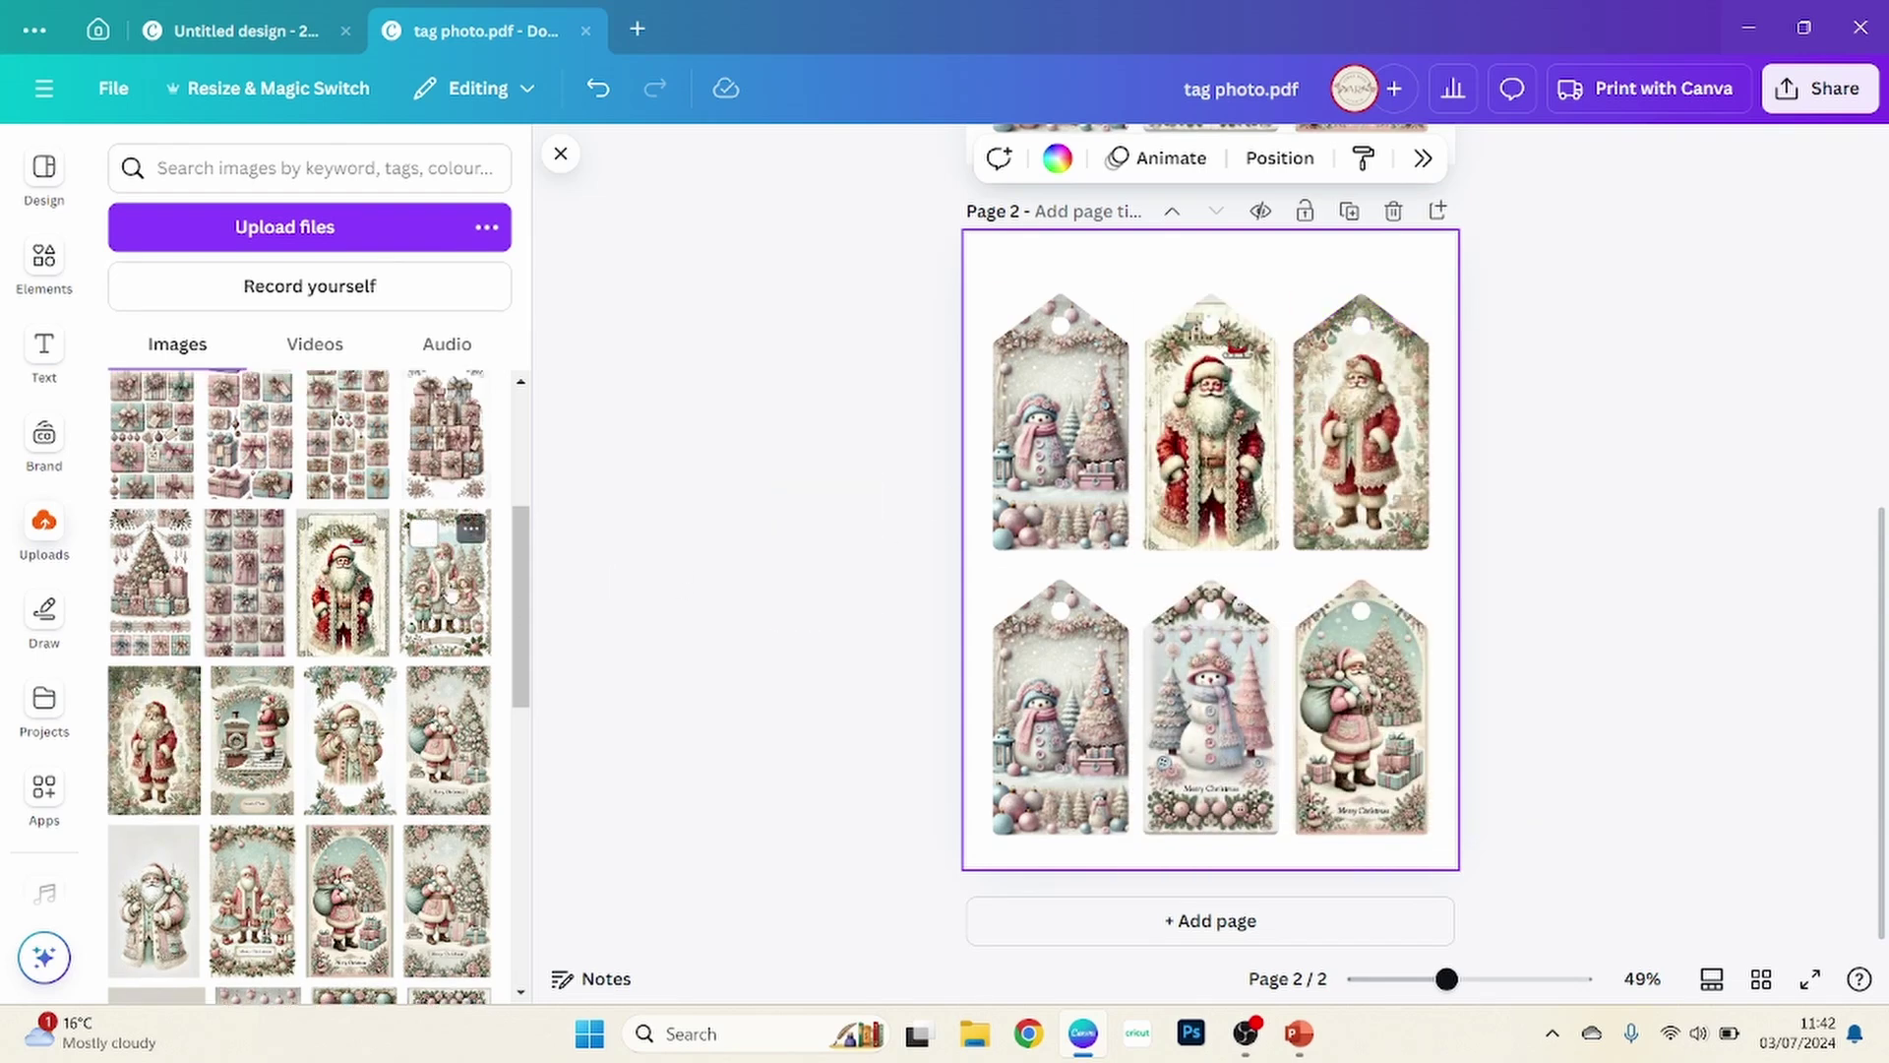
scroll(450, 596, up, 2)
drag(455, 736, 1090, 736)
scroll(423, 689, down, 3)
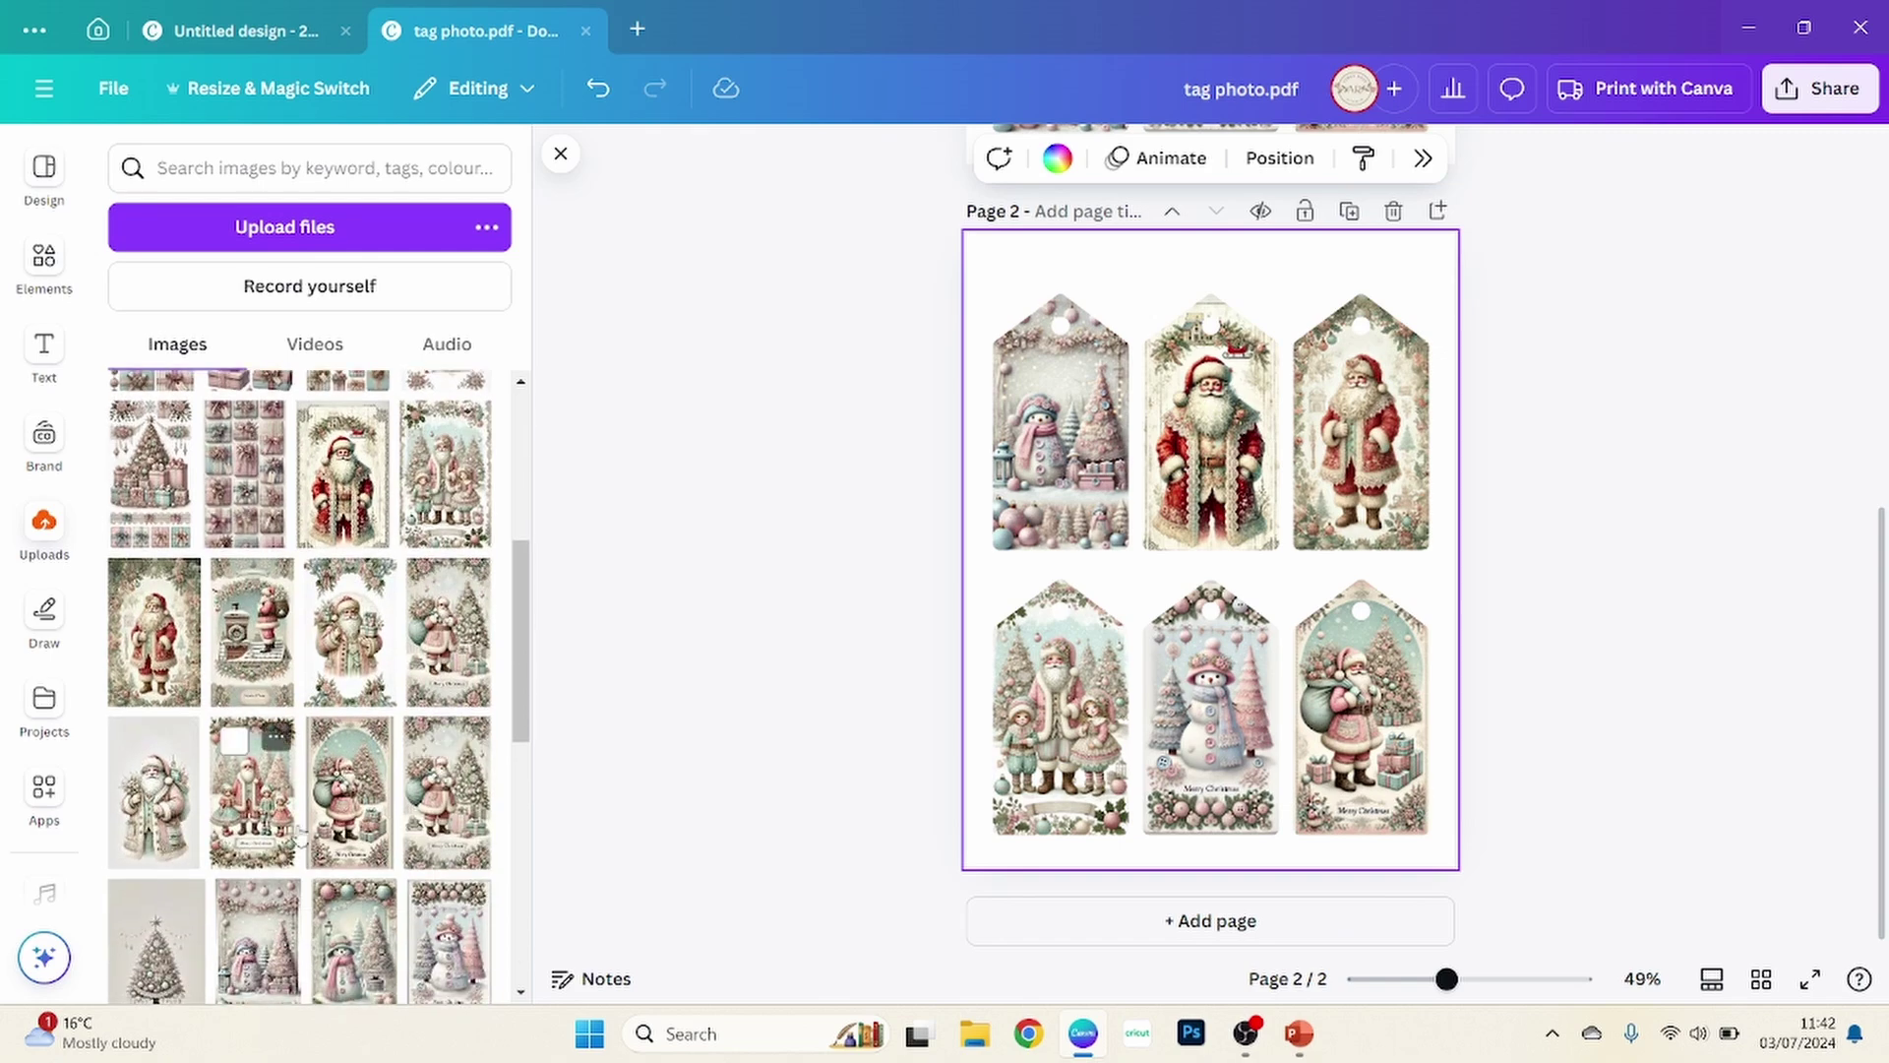
drag(352, 809, 1262, 740)
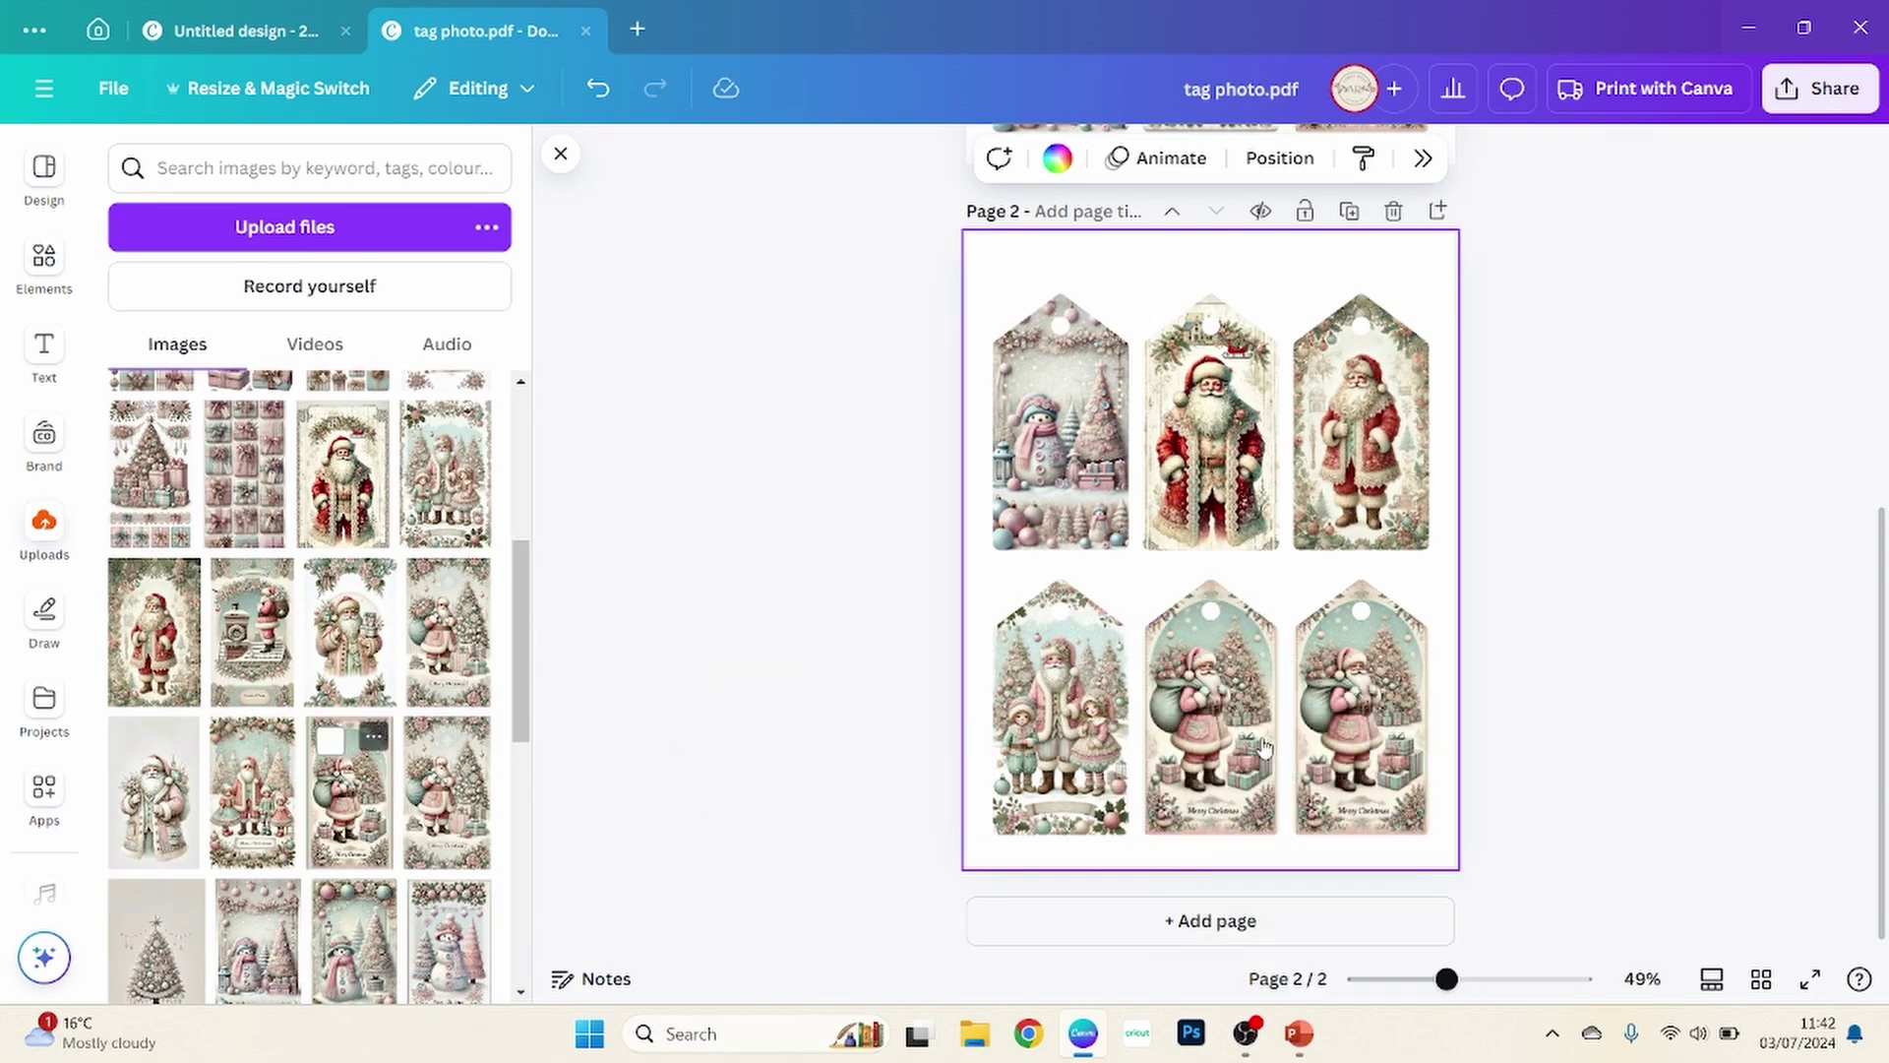
drag(149, 473, 1373, 741)
click(1533, 652)
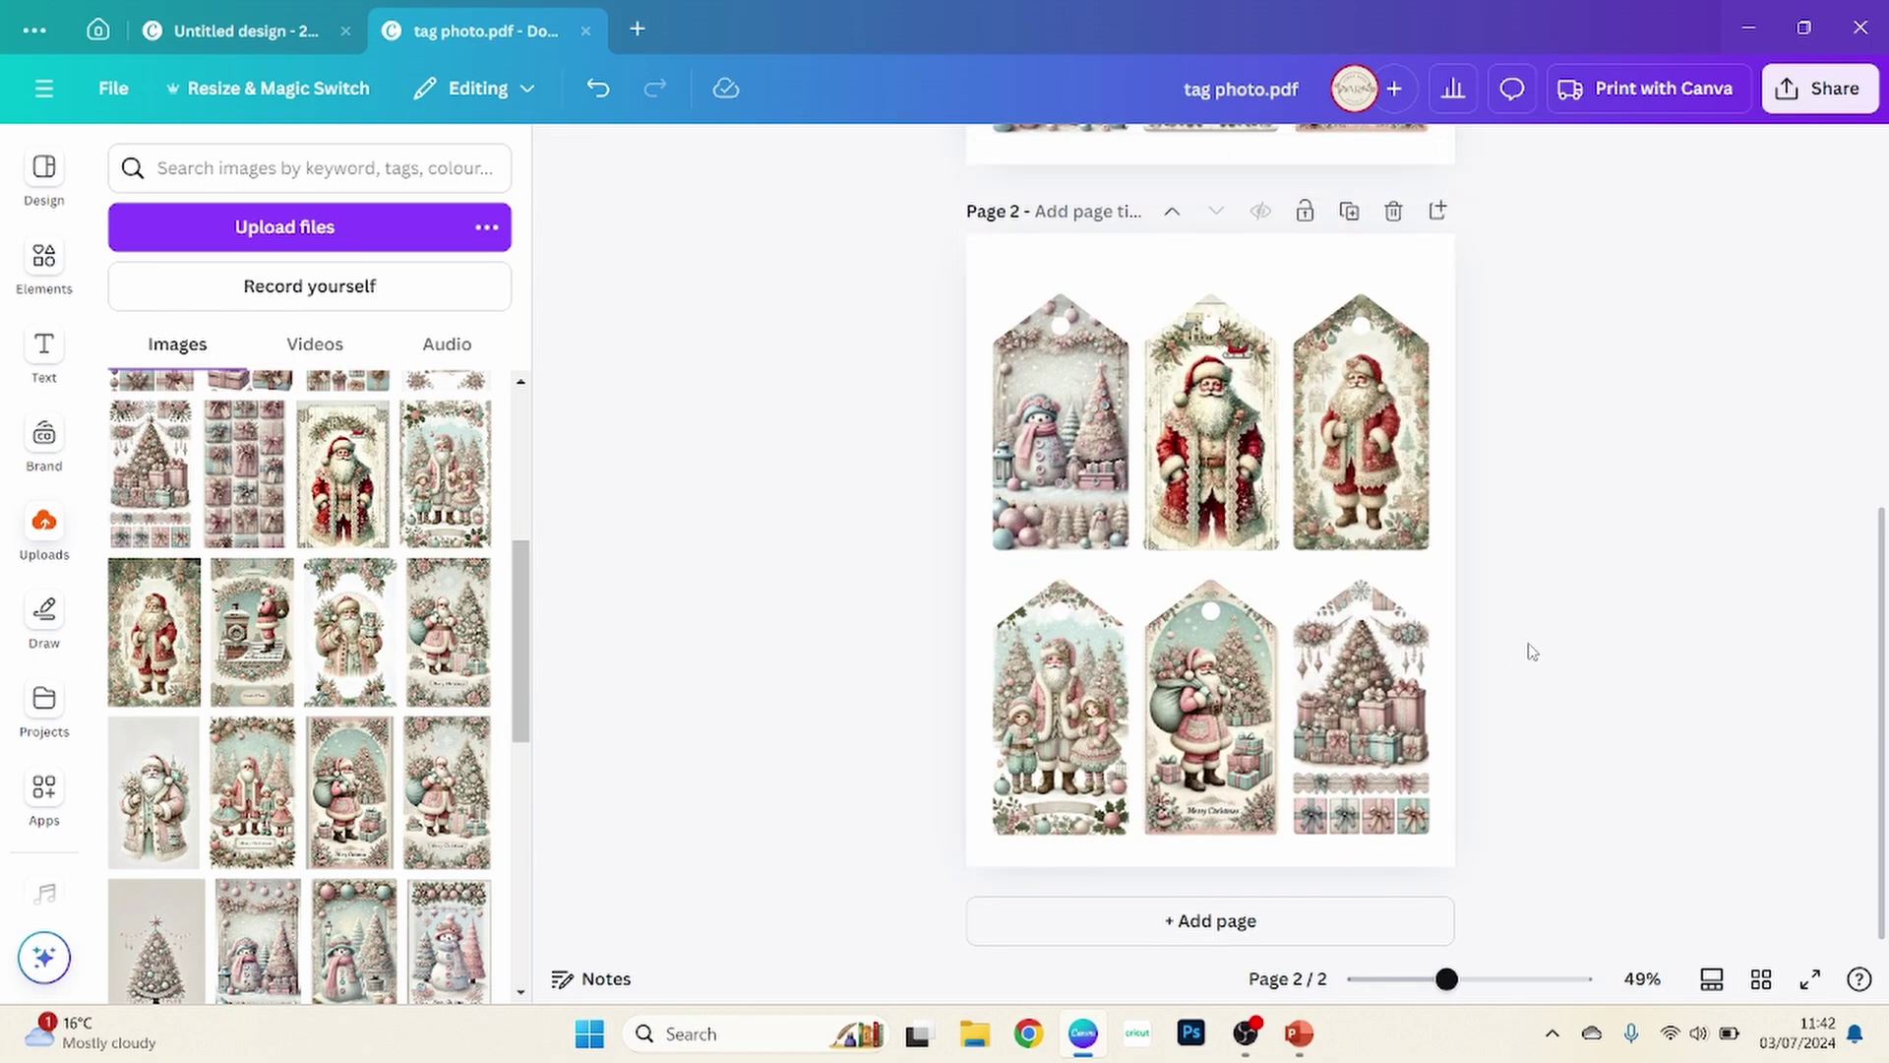
drag(1440, 996, 1492, 1003)
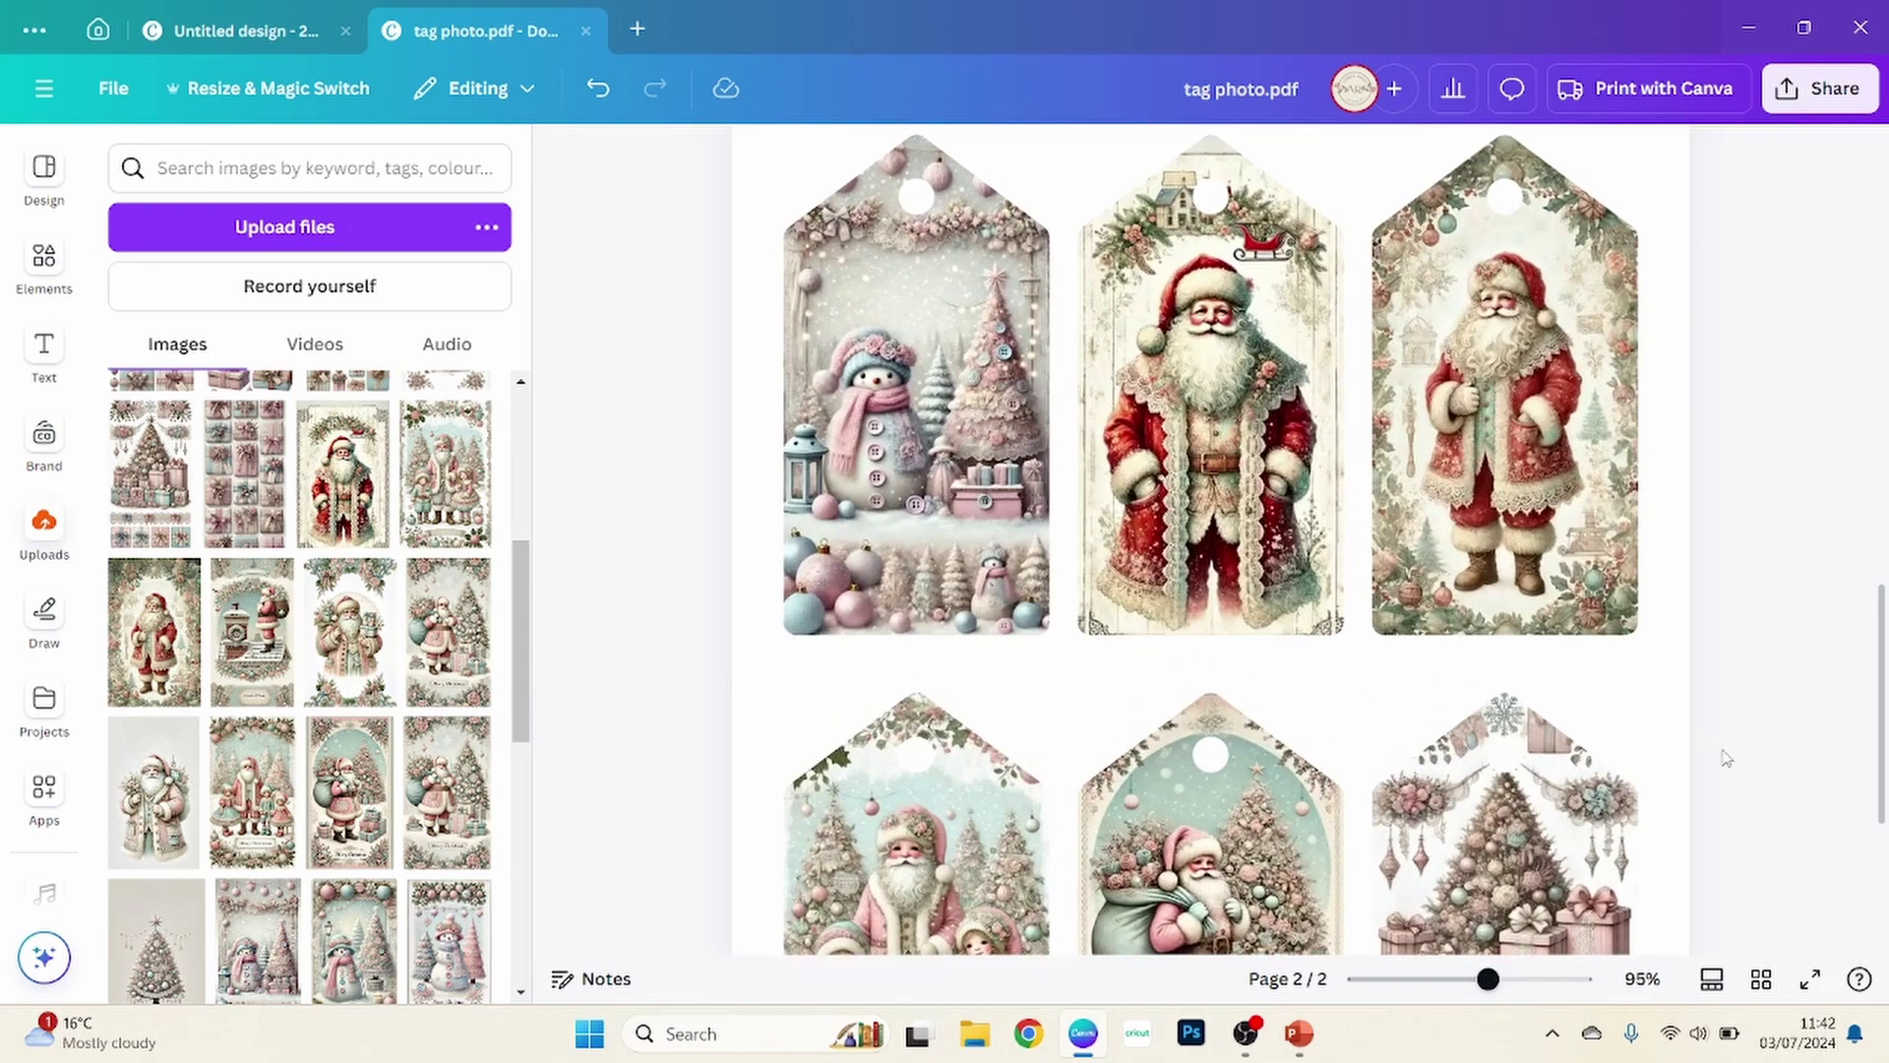
scroll(1725, 758, down, 4)
scroll(1724, 758, up, 10)
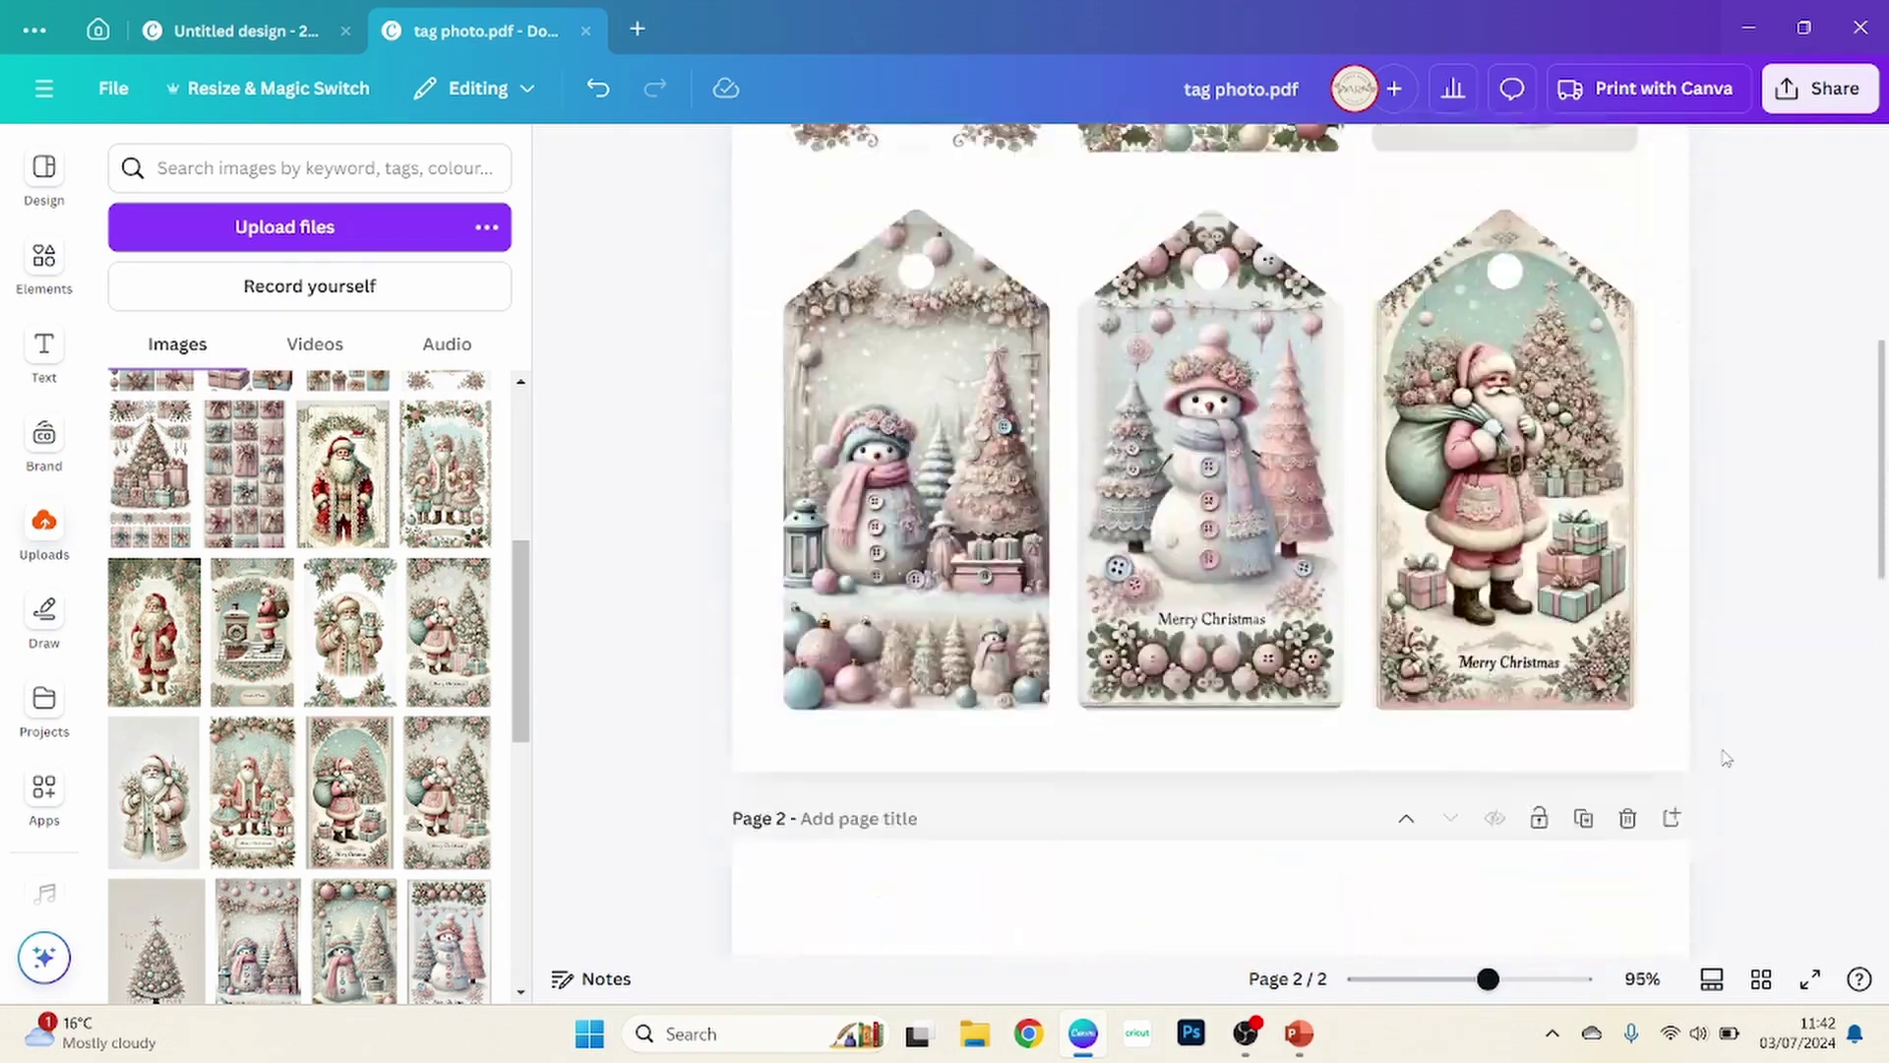
scroll(1724, 757, up, 7)
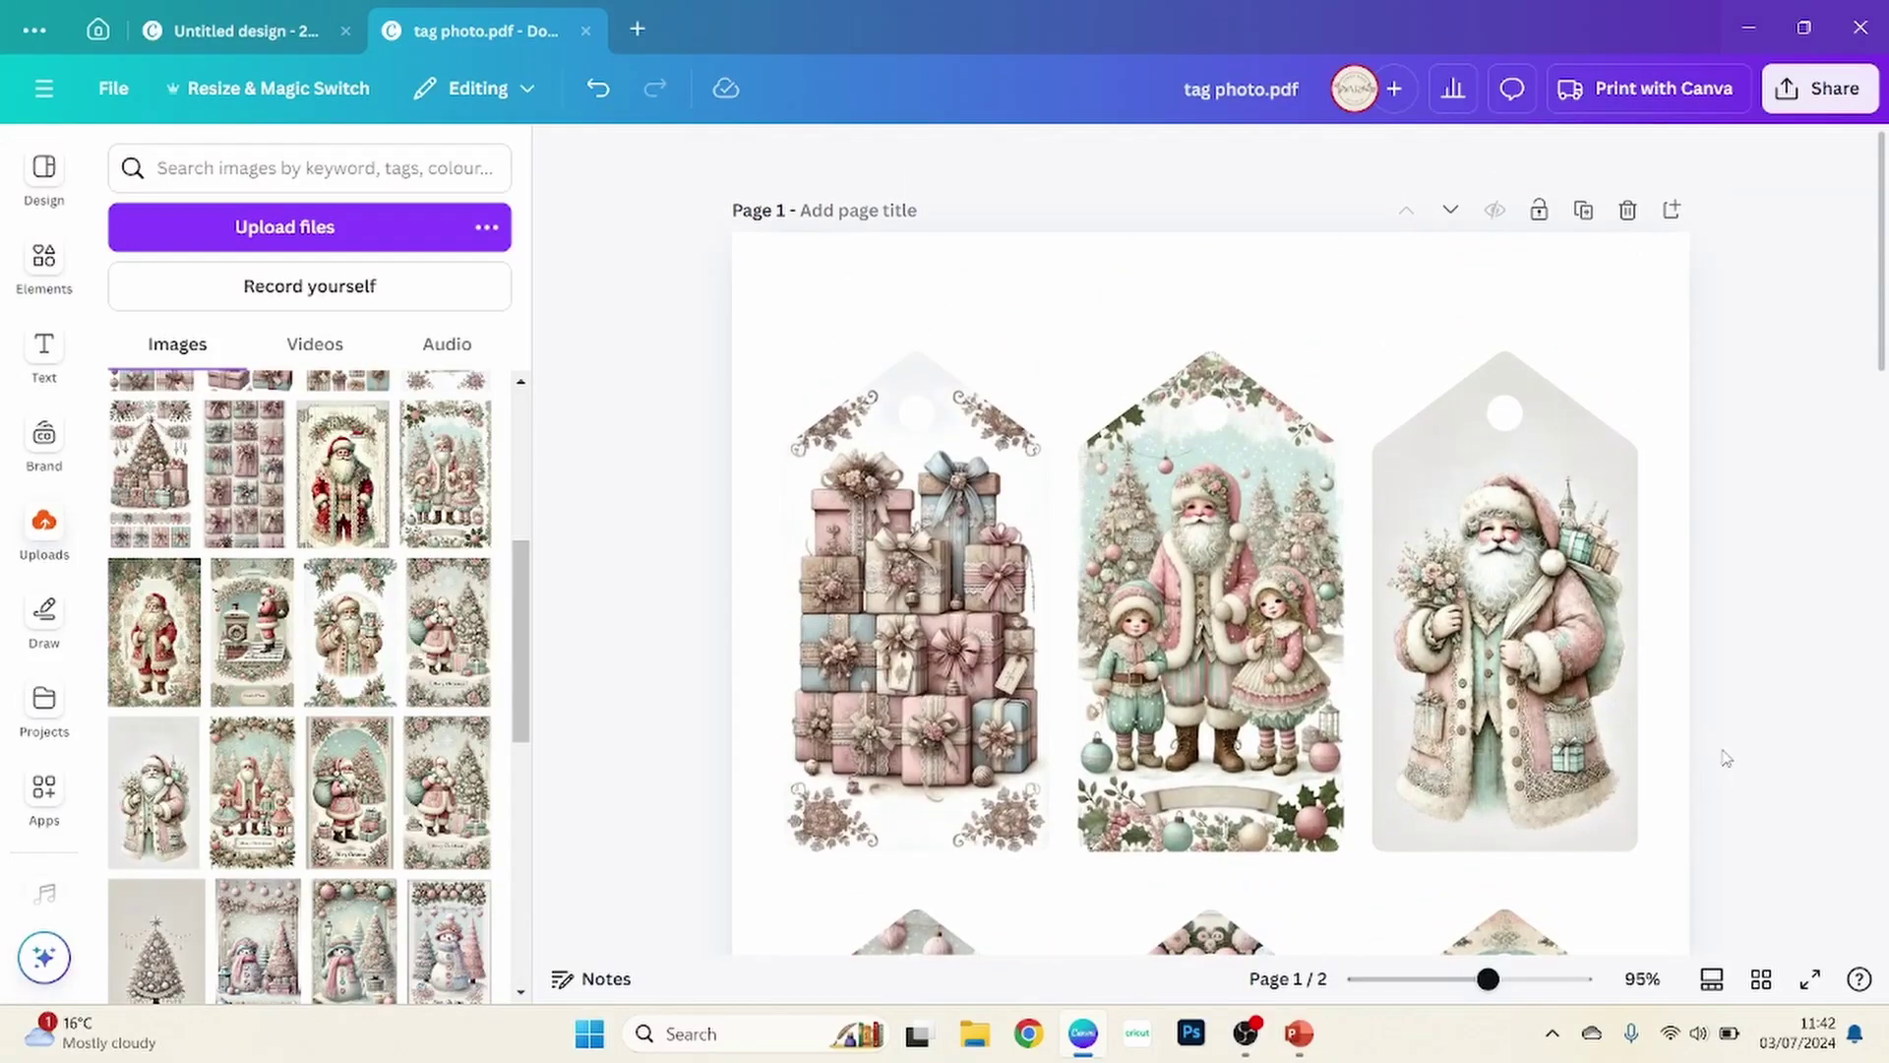
drag(1492, 994, 1455, 998)
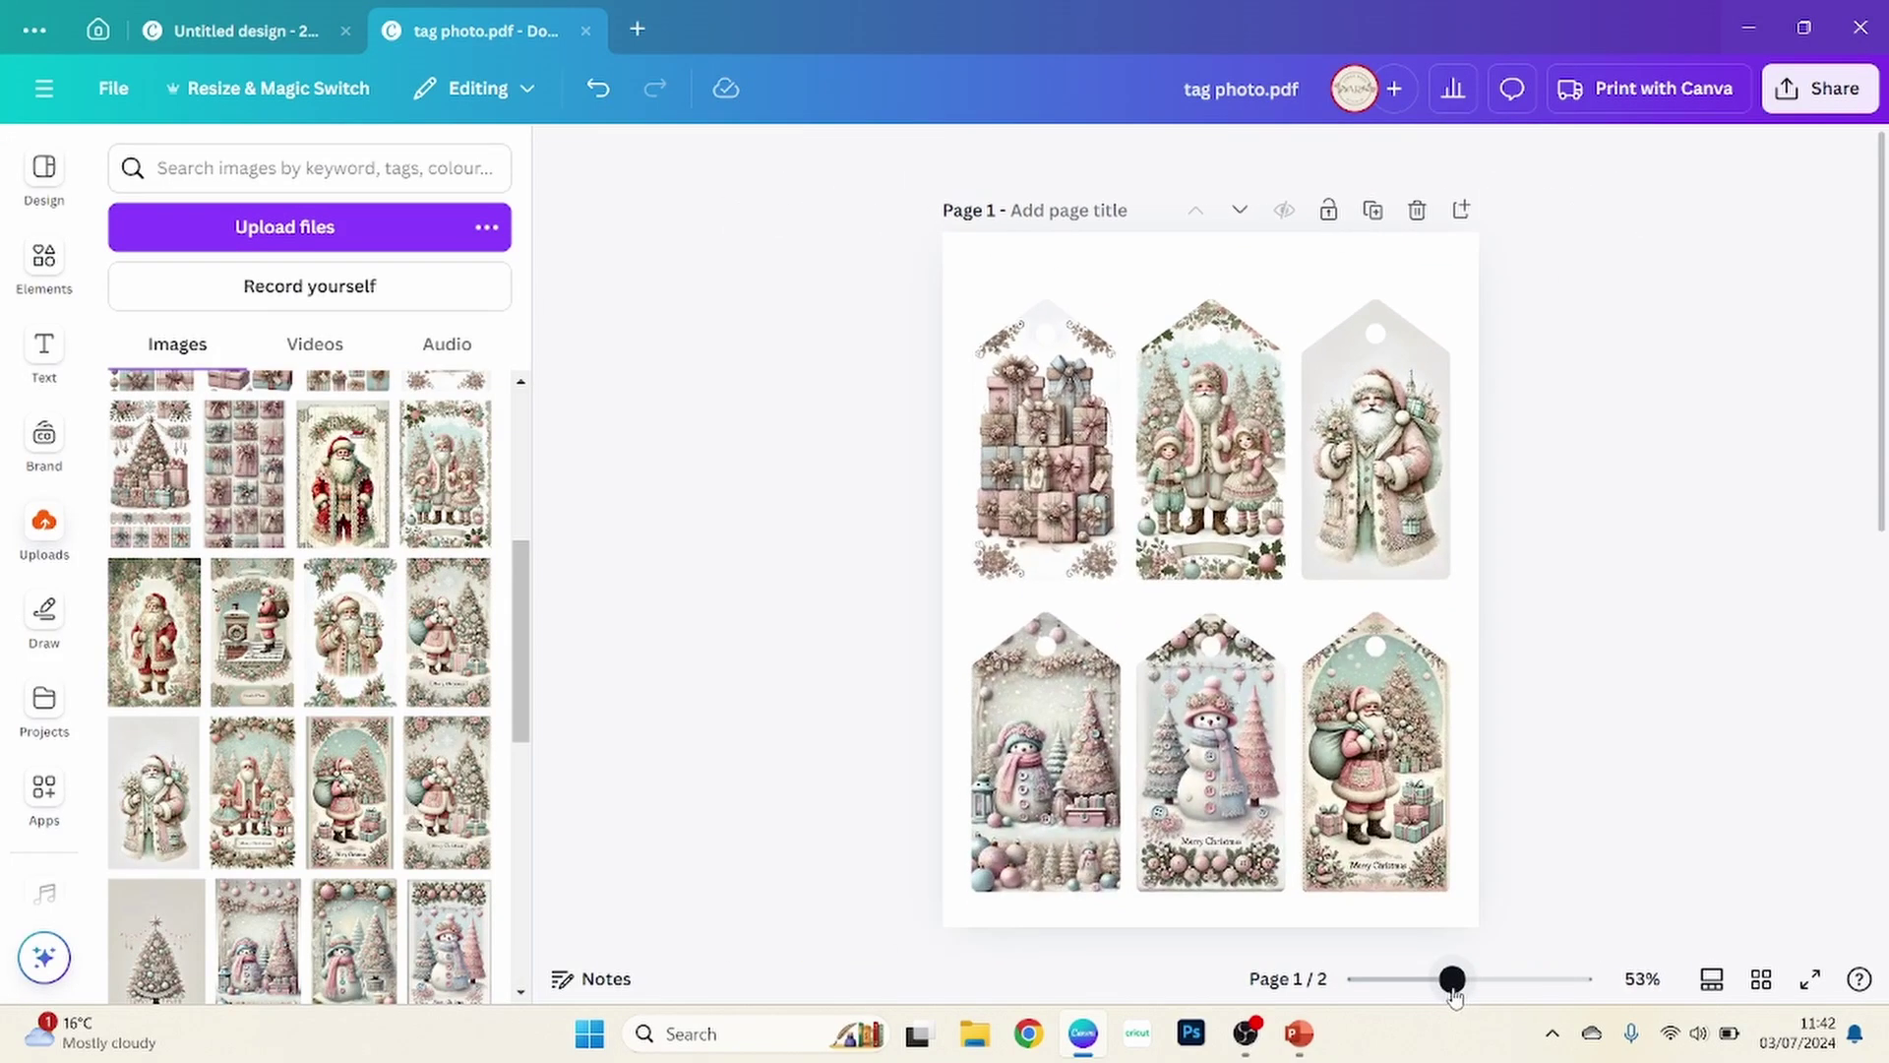